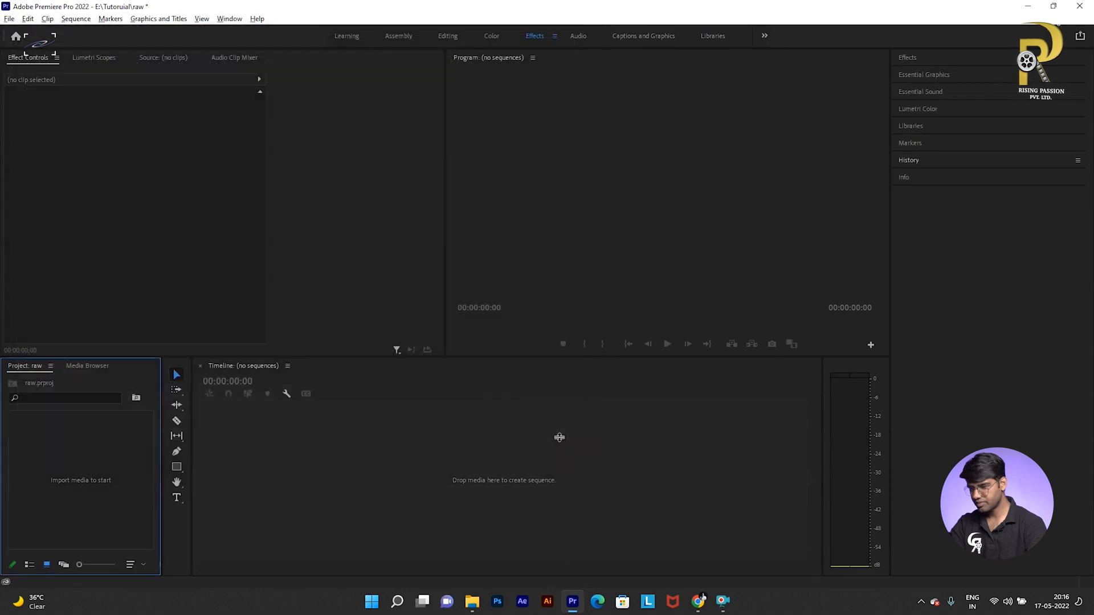
# Step: Import the video clips C0003.MP4 and C0004.MP4 from File Explorer into the project and enlarge the project area
pyautogui.hotkey('alt', 'Tab')
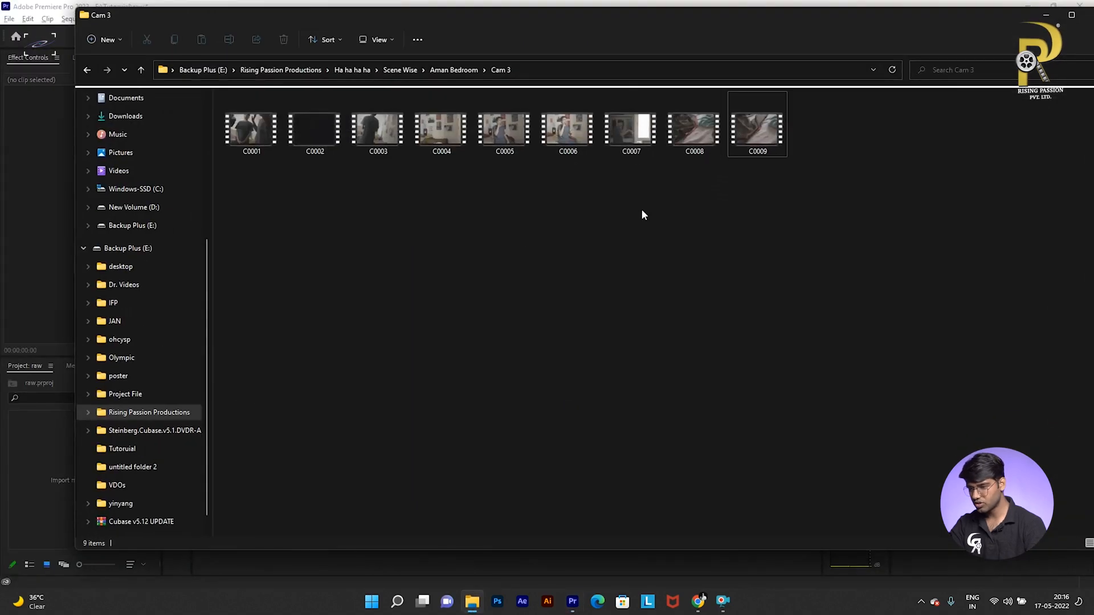
pyautogui.moveTo(442, 183); pyautogui.dragTo(42, 458)
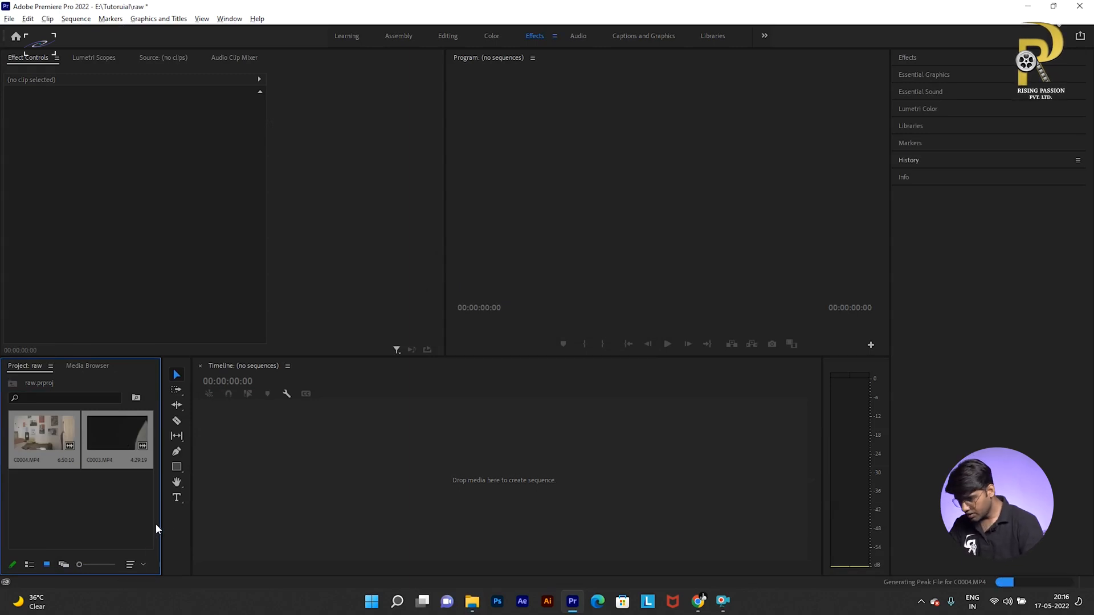
pyautogui.moveTo(161, 515); pyautogui.dragTo(227, 517)
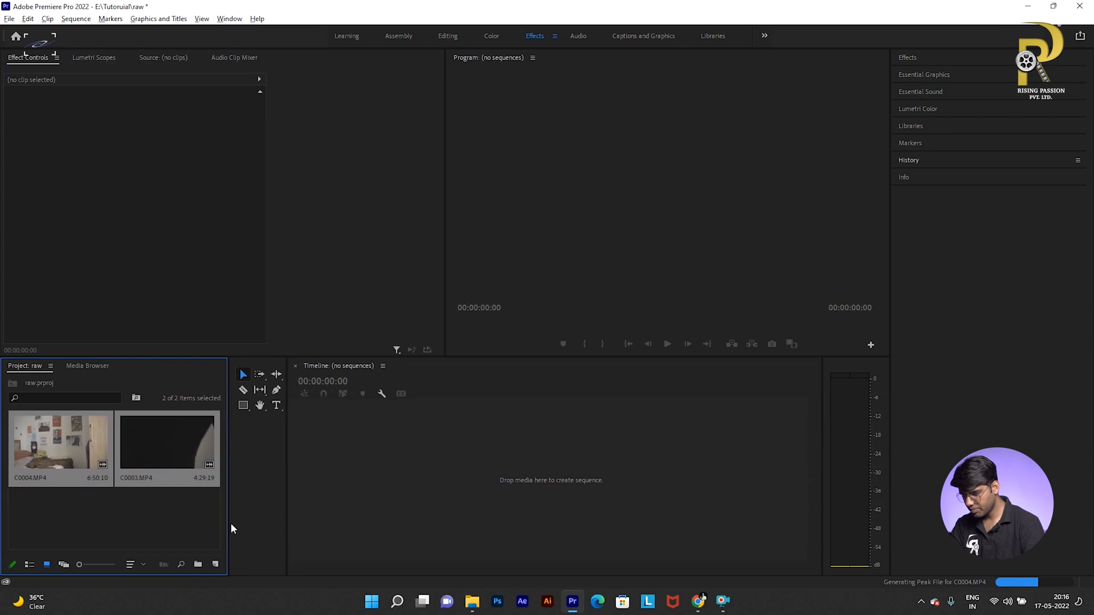
# Step: Create a new sequence named raw with the DV - PAL Standard 48kHz preset
pyautogui.click(215, 564)
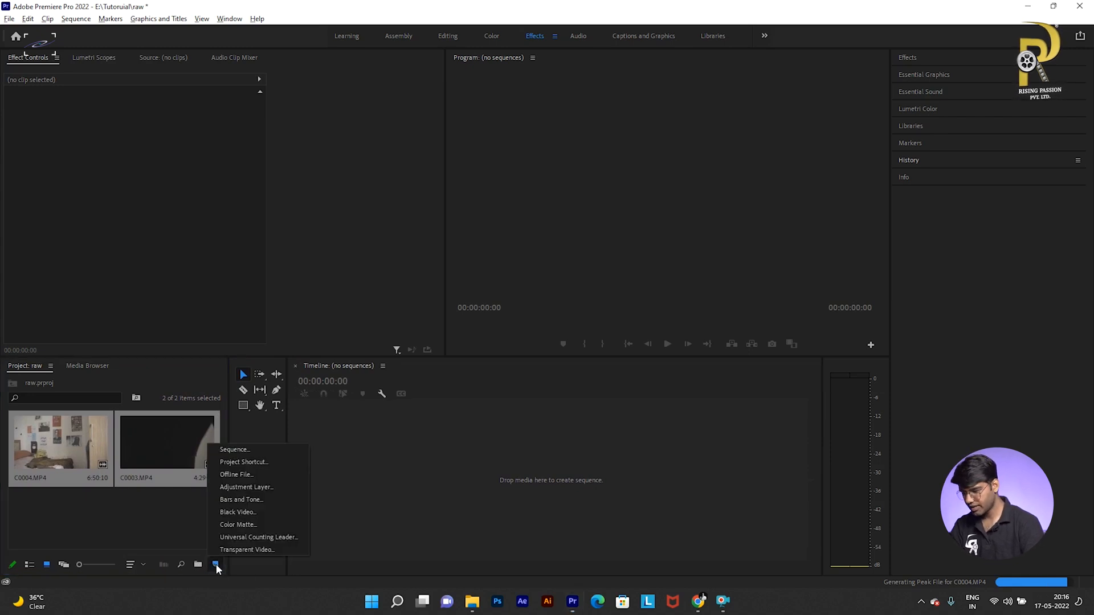
pyautogui.click(250, 450)
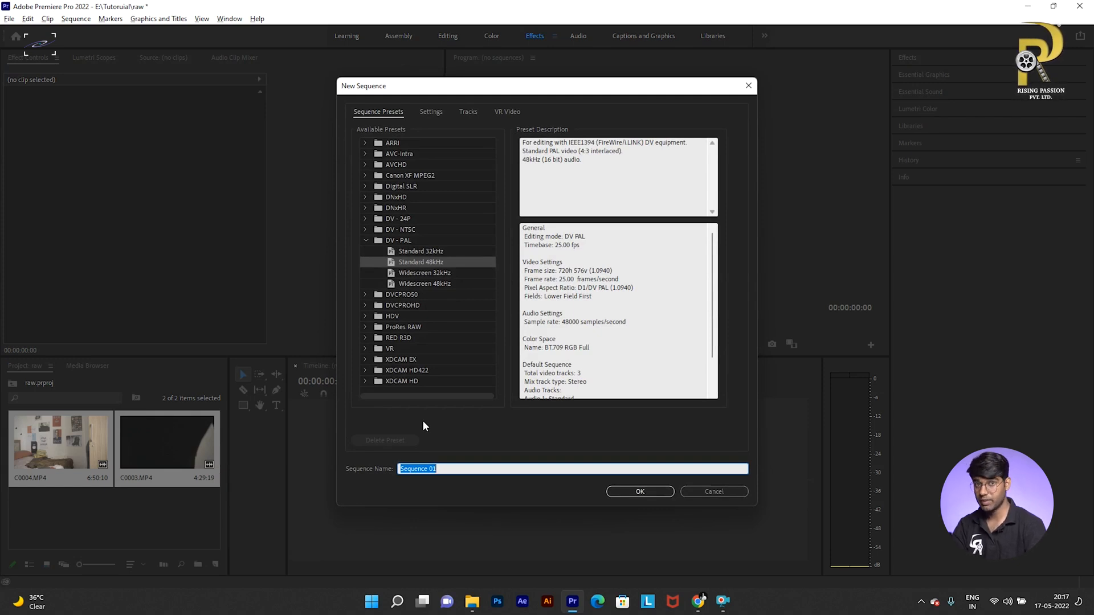
pyautogui.write('ra')
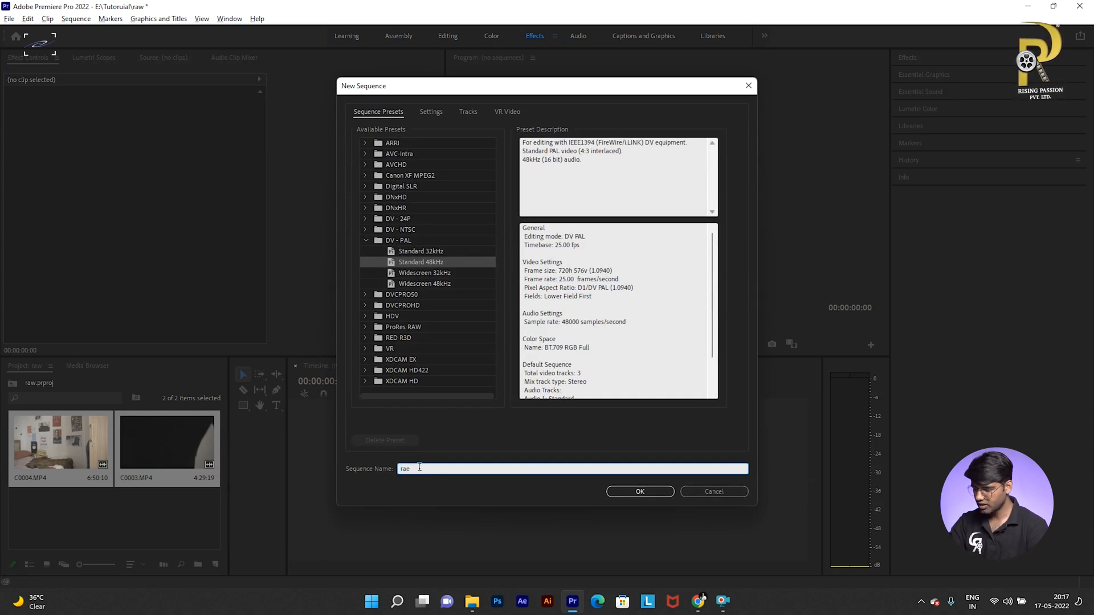
pyautogui.write('w')
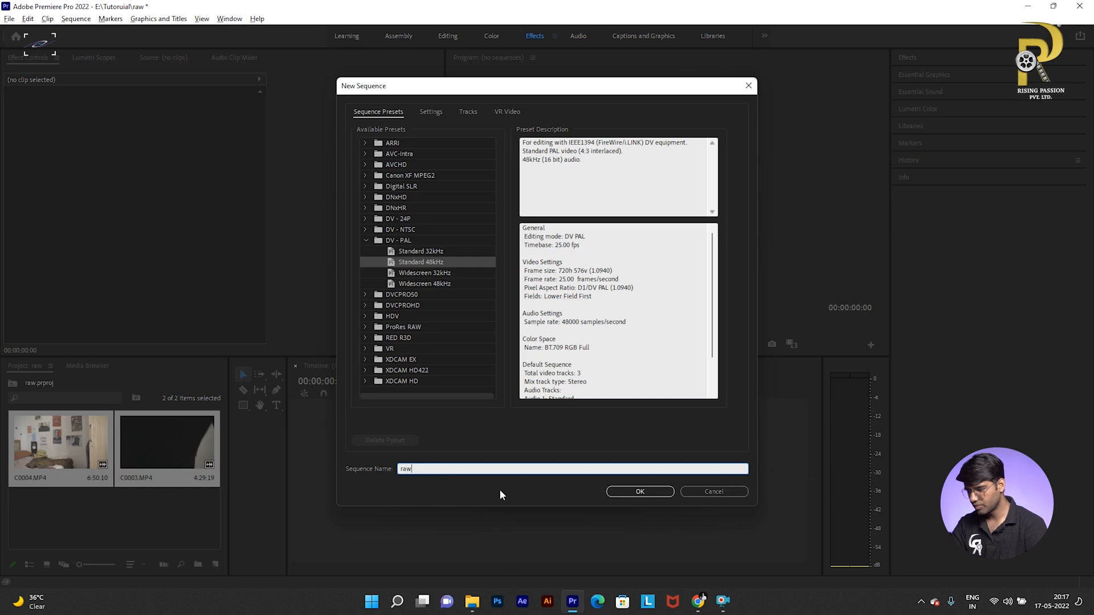
pyautogui.press('Return')
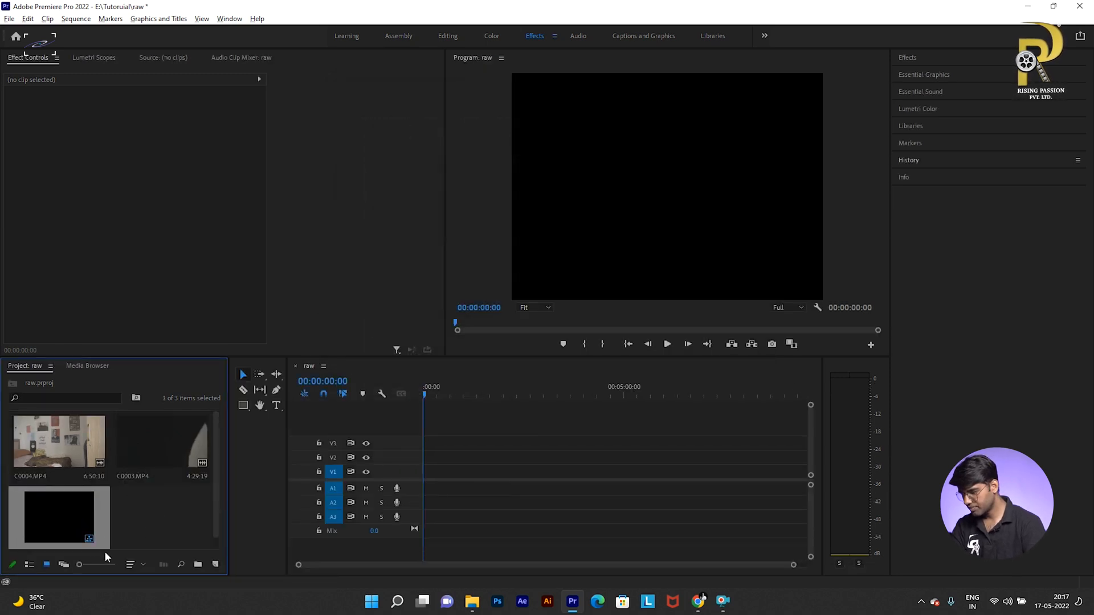
# Step: Show the project items as a list and open the raw sequence in the timeline
pyautogui.click(29, 565)
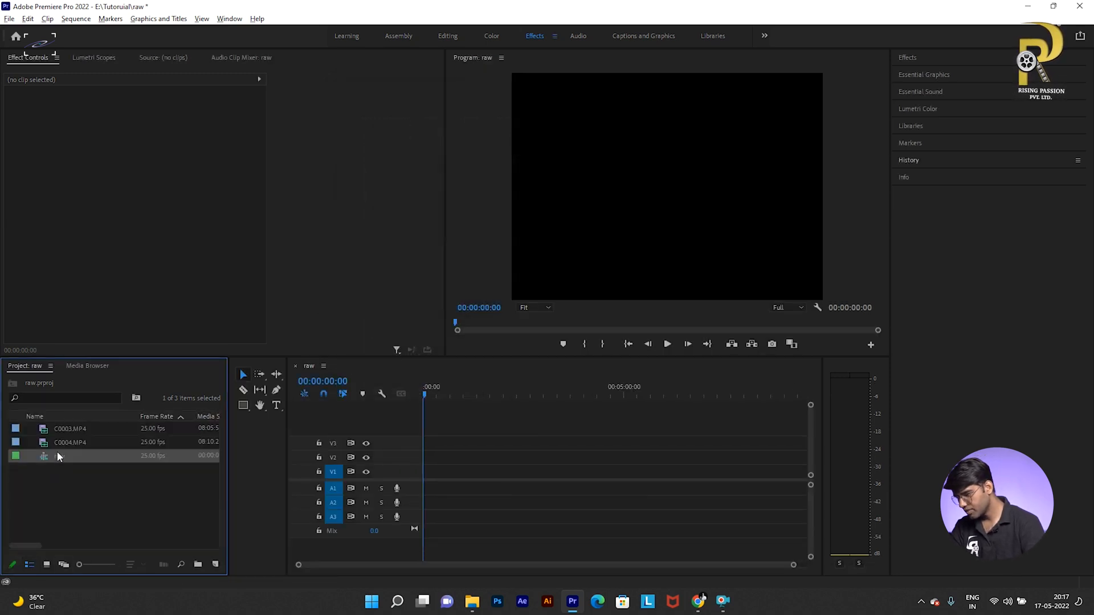
pyautogui.click(60, 565)
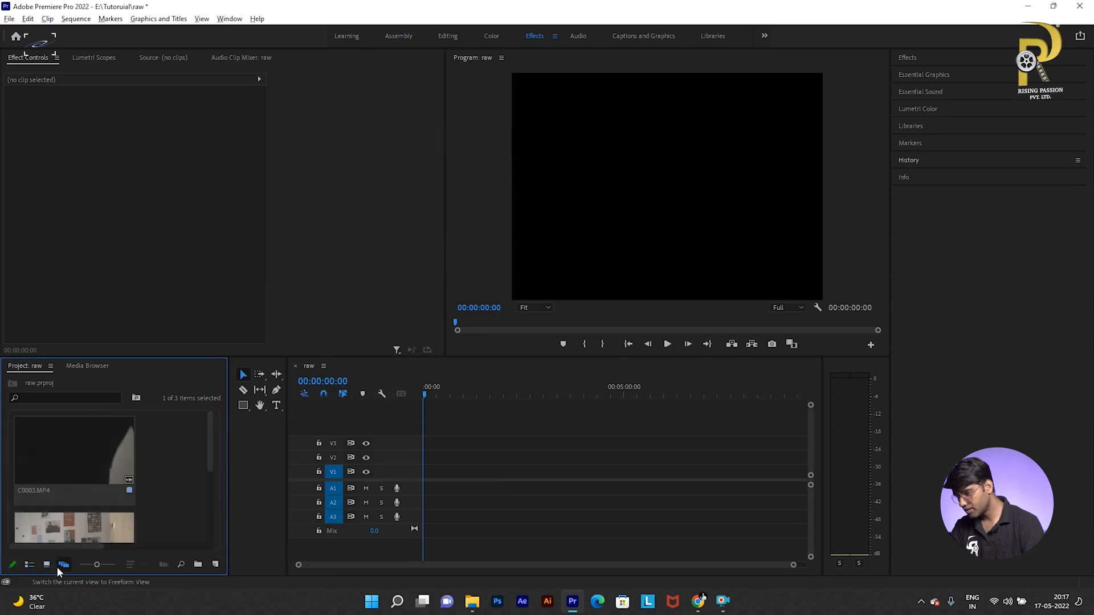
pyautogui.click(47, 565)
pyautogui.click(29, 565)
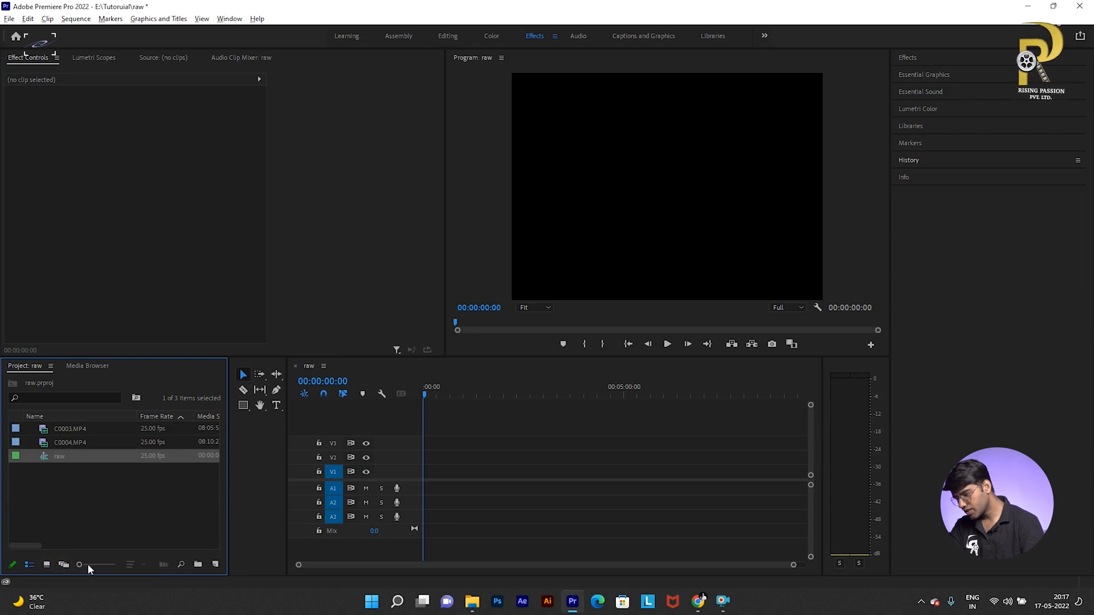
pyautogui.moveTo(81, 560)
pyautogui.mouseDown()
pyautogui.moveTo(118, 558)
pyautogui.moveTo(79, 563)
pyautogui.mouseUp()
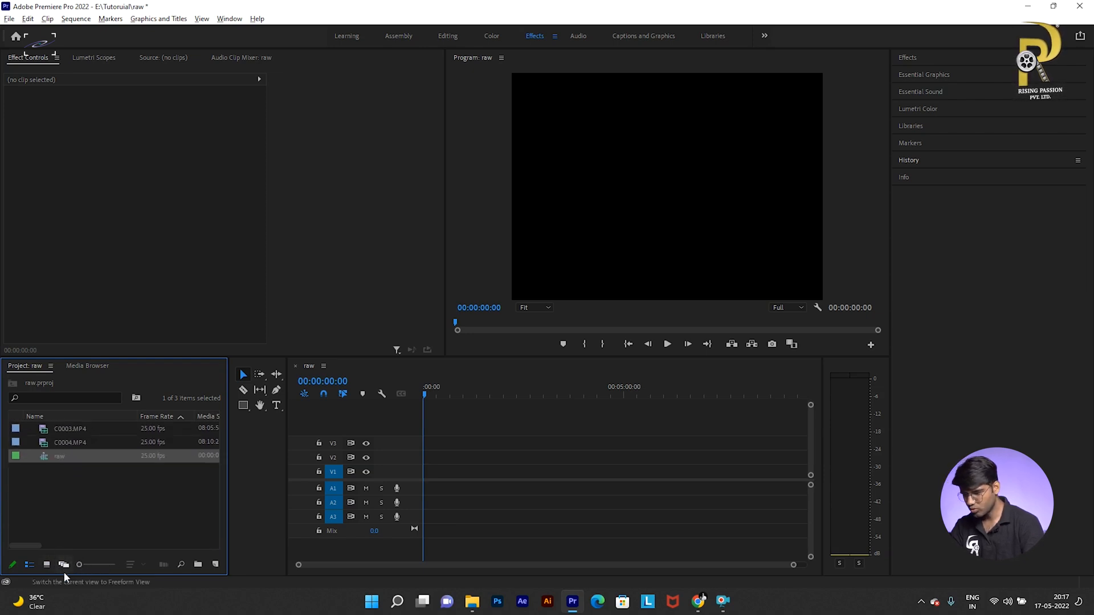
pyautogui.doubleClick(43, 455)
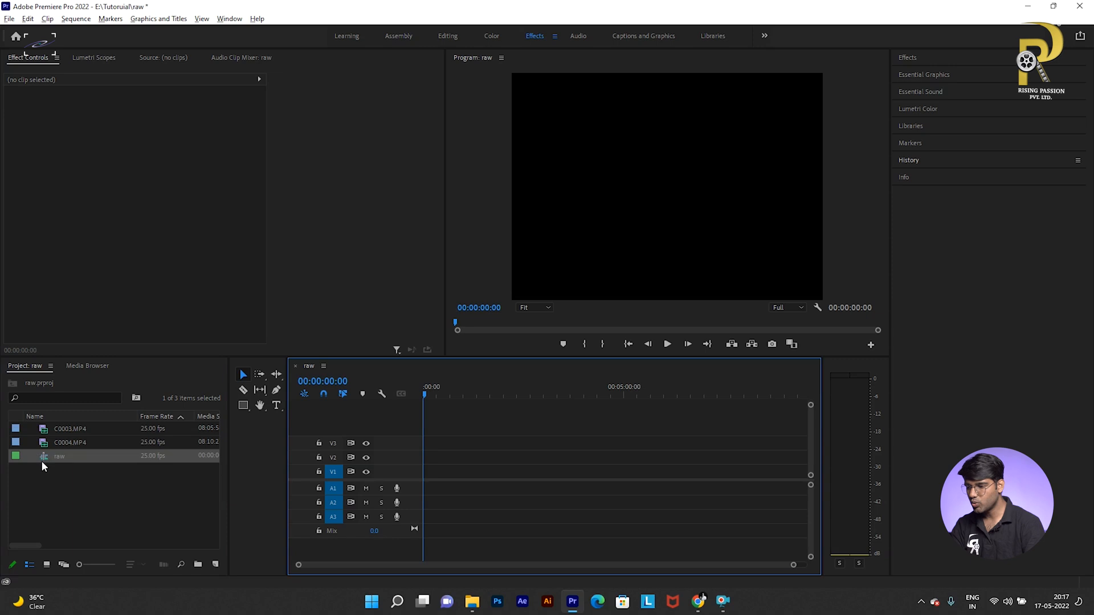
pyautogui.moveTo(650, 392); pyautogui.dragTo(559, 401)
# Step: Place C0003.MP4 and C0004.MP4 together on track V1 and change the sequence settings to match the clips
pyautogui.click(67, 437)
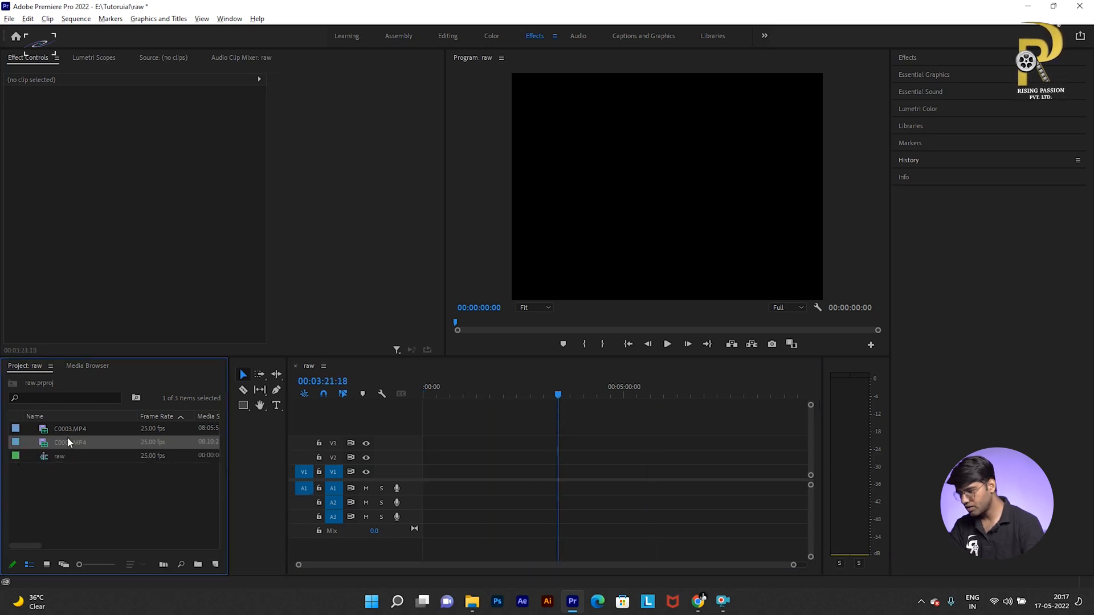
pyautogui.click(74, 429)
pyautogui.click(73, 455)
pyautogui.click(69, 429)
pyautogui.click(53, 441)
pyautogui.click(53, 429)
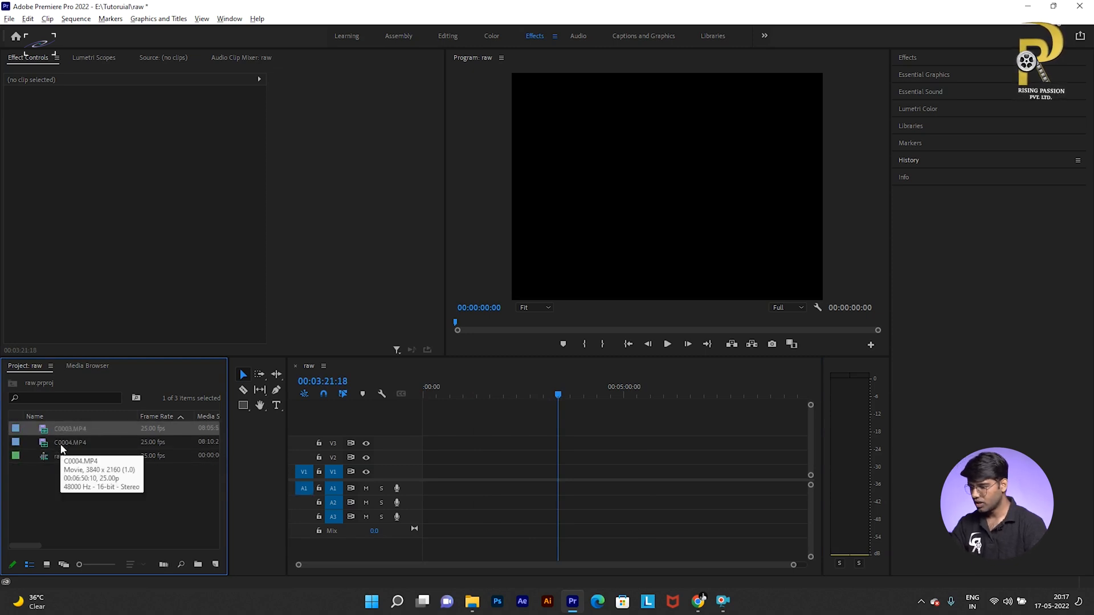
pyautogui.keyDown('ctrl'); pyautogui.click(60, 440); pyautogui.keyUp('ctrl')
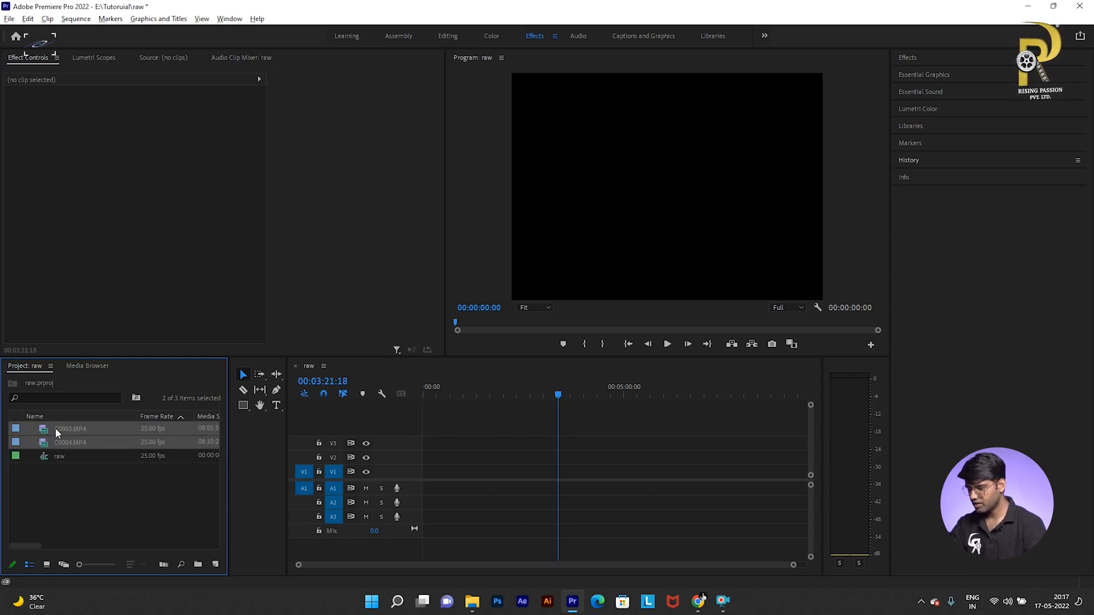
pyautogui.click(71, 438)
pyautogui.keyDown('ctrl'); pyautogui.click(68, 428); pyautogui.keyUp('ctrl')
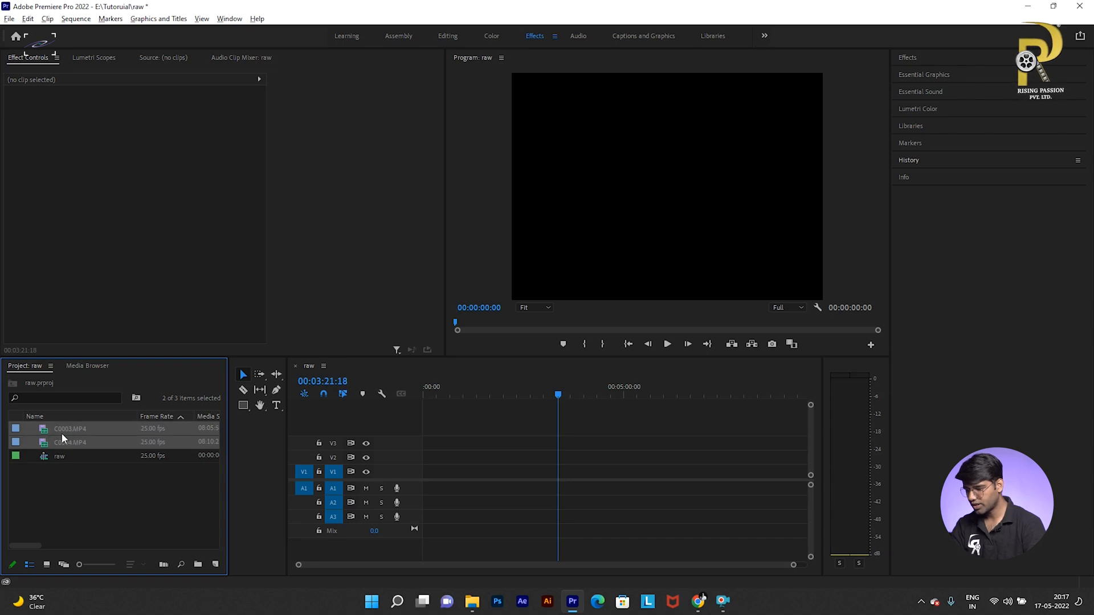
pyautogui.moveTo(52, 431); pyautogui.dragTo(634, 466)
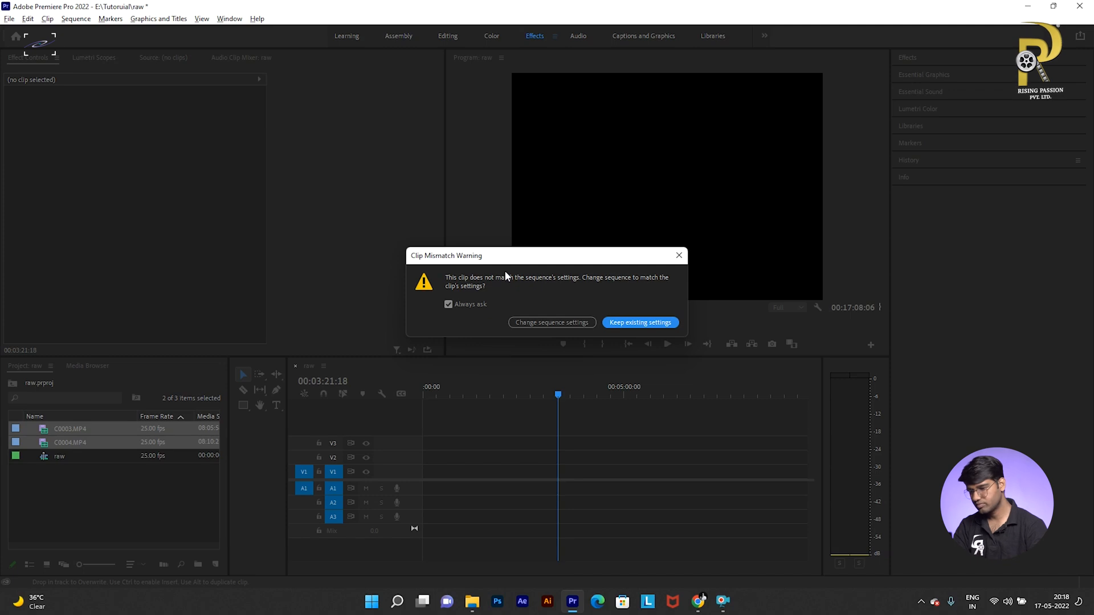
pyautogui.click(548, 324)
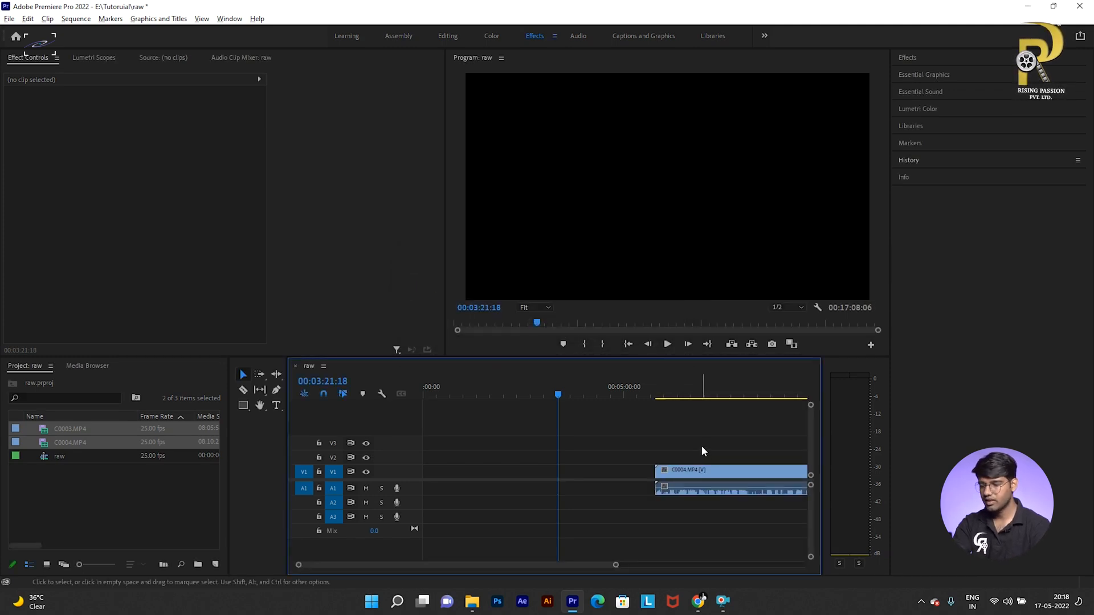
# Step: Examine the footage of both clips along the raw sequence's timeline
pyautogui.press('-')
pyautogui.press('-')
pyautogui.click(522, 393)
pyautogui.press('=')
pyautogui.press('-')
pyautogui.press('=')
pyautogui.click(644, 385)
pyautogui.press('-')
pyautogui.press('=')
pyautogui.click(680, 385)
pyautogui.press('-')
pyautogui.press('=')
pyautogui.press('=')
pyautogui.press('-')
pyautogui.press('-')
pyautogui.press('=')
pyautogui.moveTo(656, 392); pyautogui.dragTo(508, 396)
pyautogui.press('-')
pyautogui.press('=')
pyautogui.click(594, 393)
pyautogui.moveTo(596, 389); pyautogui.dragTo(781, 396)
pyautogui.press('-')
pyautogui.press('=')
pyautogui.moveTo(618, 393); pyautogui.dragTo(650, 410)
pyautogui.press('-')
pyautogui.press('=')
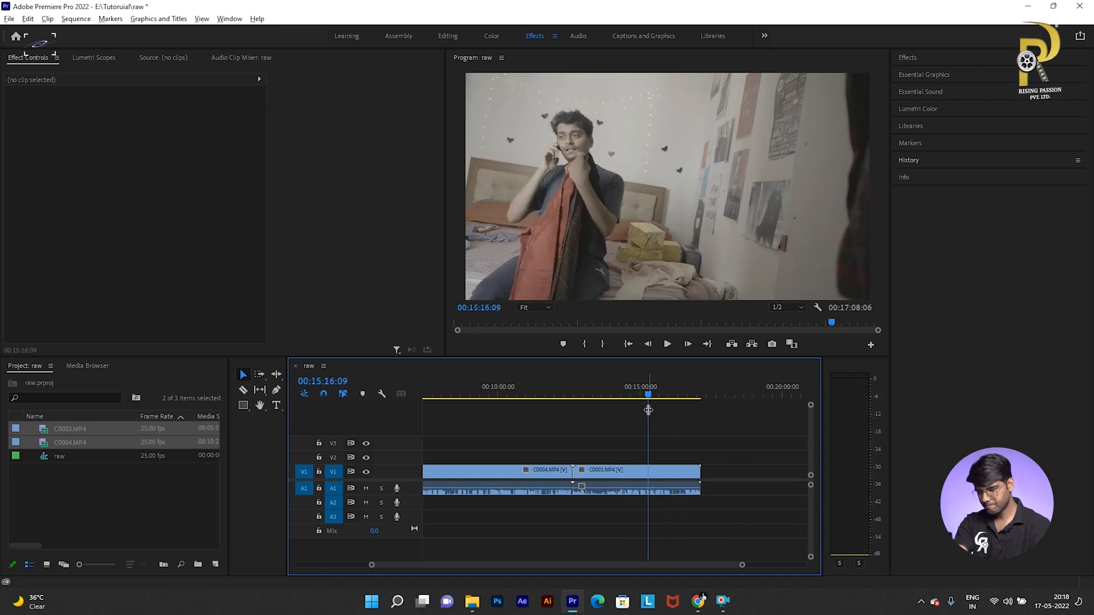
# Step: Move C0004.MP4 to tracks V2 and A2 so that it starts where C0003.MP4 ends
pyautogui.press('-')
pyautogui.click(583, 390)
pyautogui.press('=')
pyautogui.click(587, 485)
pyautogui.moveTo(587, 485); pyautogui.dragTo(806, 456)
pyautogui.click(749, 392)
pyautogui.press('-')
pyautogui.press('=')
pyautogui.moveTo(651, 461); pyautogui.dragTo(755, 458)
# Step: Try to synchronize the C0003.MP4 and C0004.MP4 clips using Audio as the synchronize point
pyautogui.click(644, 402)
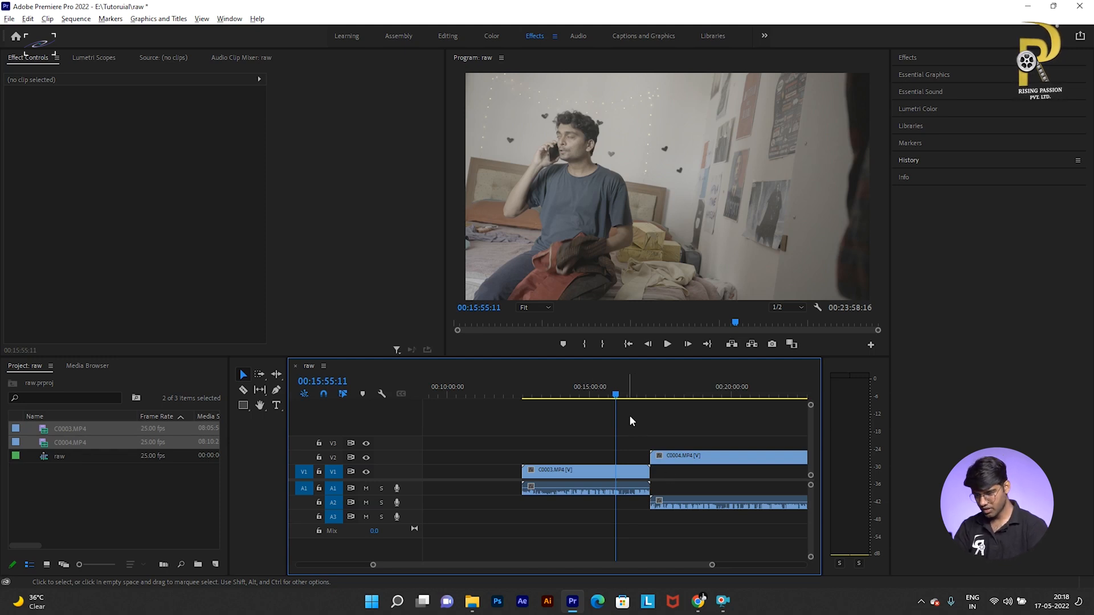
pyautogui.moveTo(617, 395); pyautogui.dragTo(614, 401)
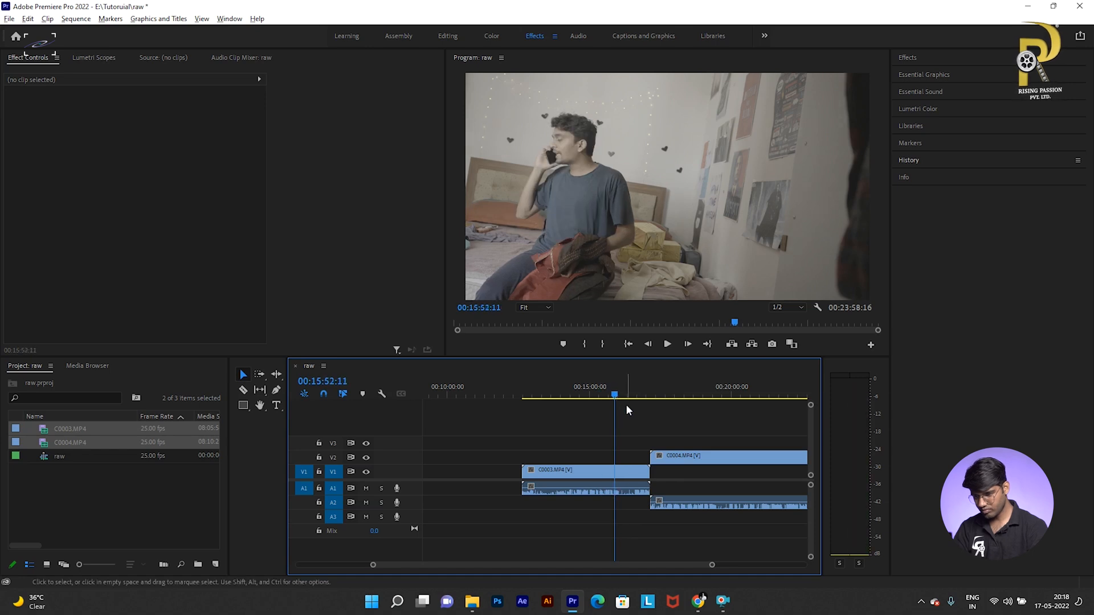
pyautogui.press('=')
pyautogui.press('=')
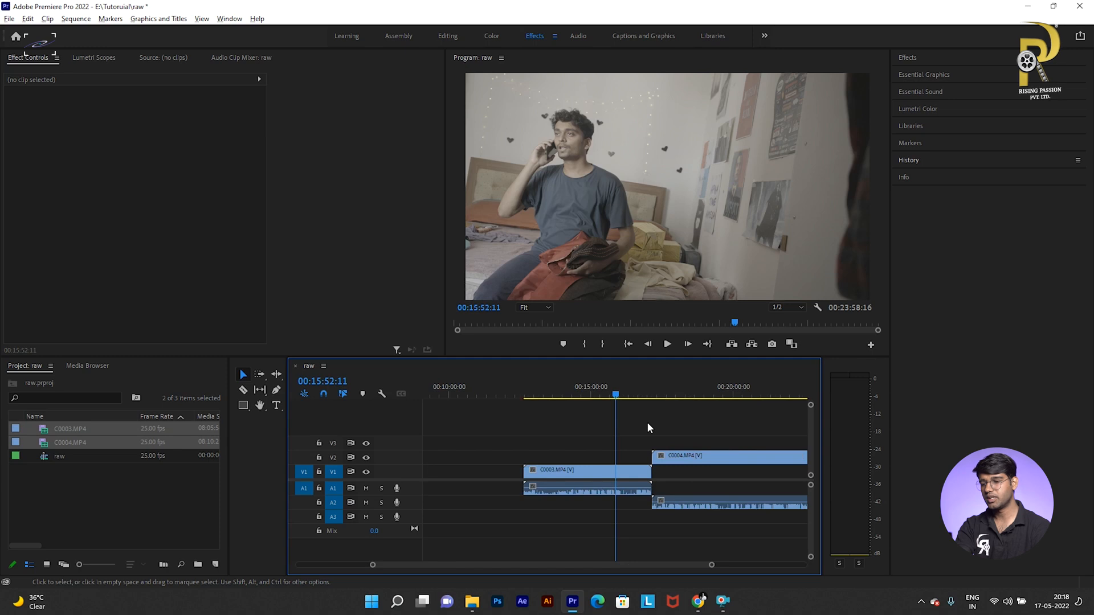
pyautogui.press('-')
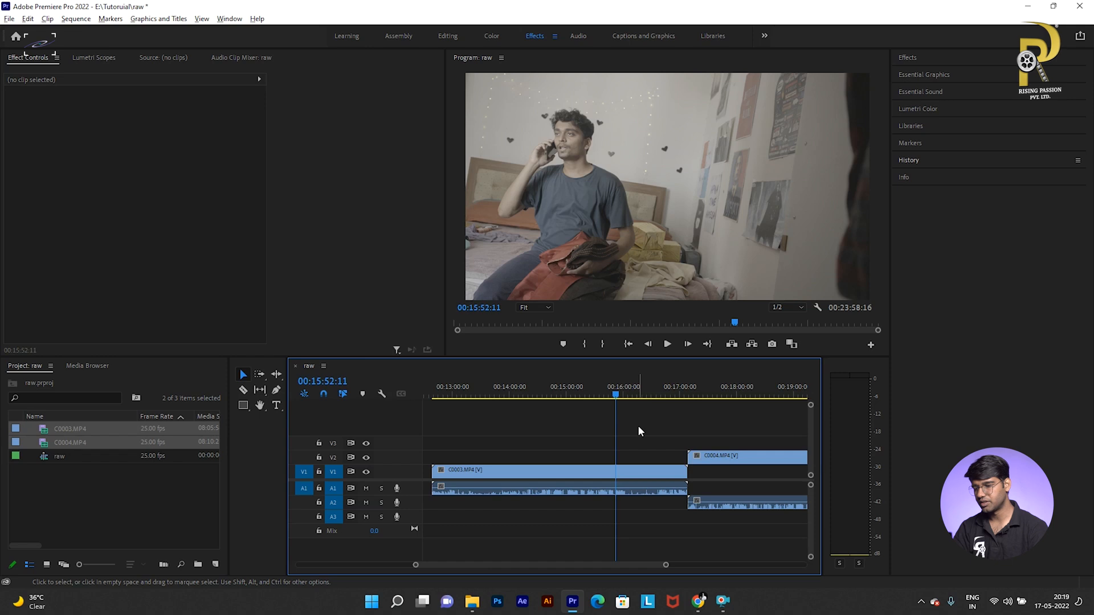
pyautogui.moveTo(658, 434); pyautogui.dragTo(715, 504)
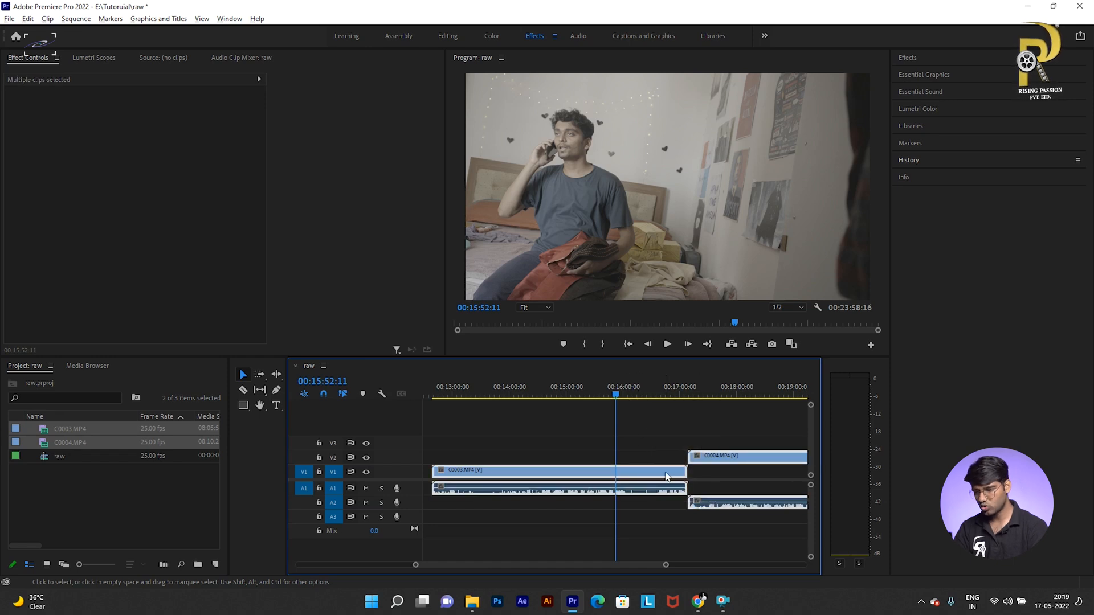
pyautogui.rightClick(664, 473)
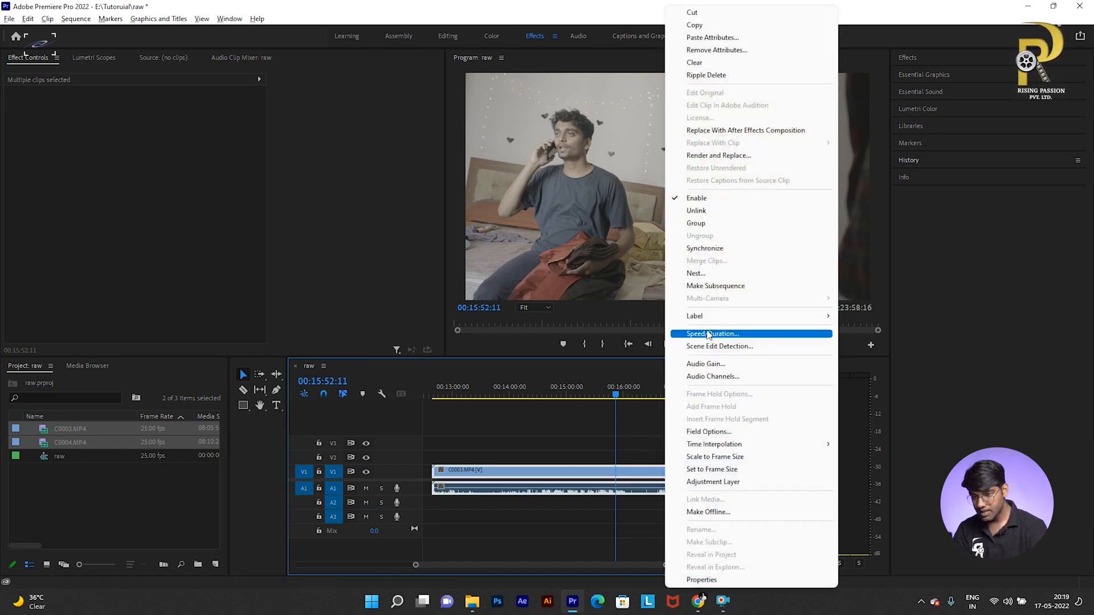
pyautogui.click(725, 250)
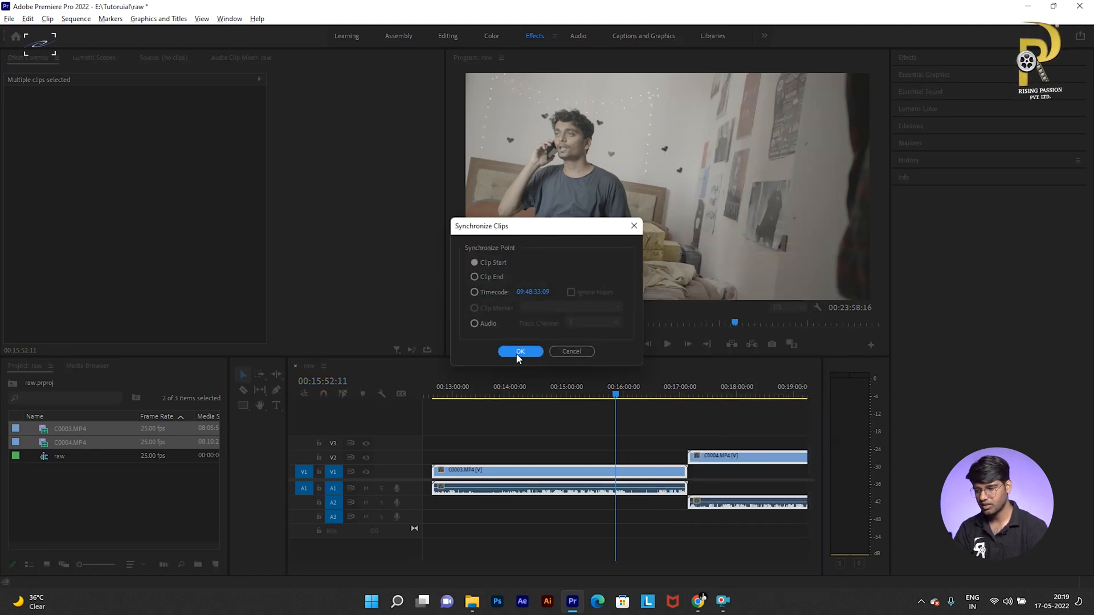
pyautogui.click(485, 323)
pyautogui.click(537, 350)
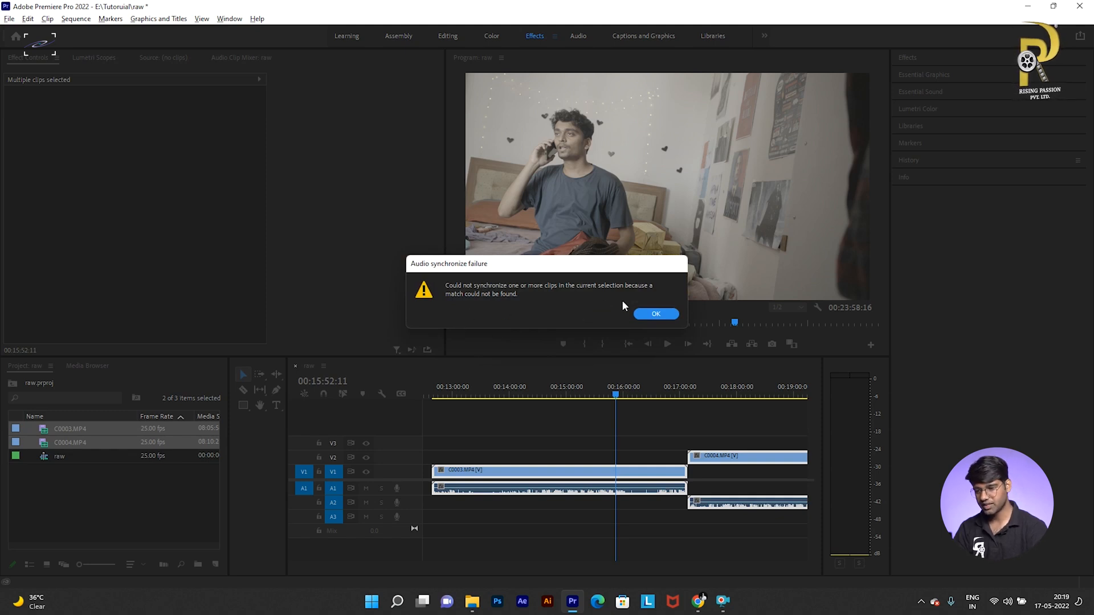
pyautogui.click(656, 314)
pyautogui.click(600, 439)
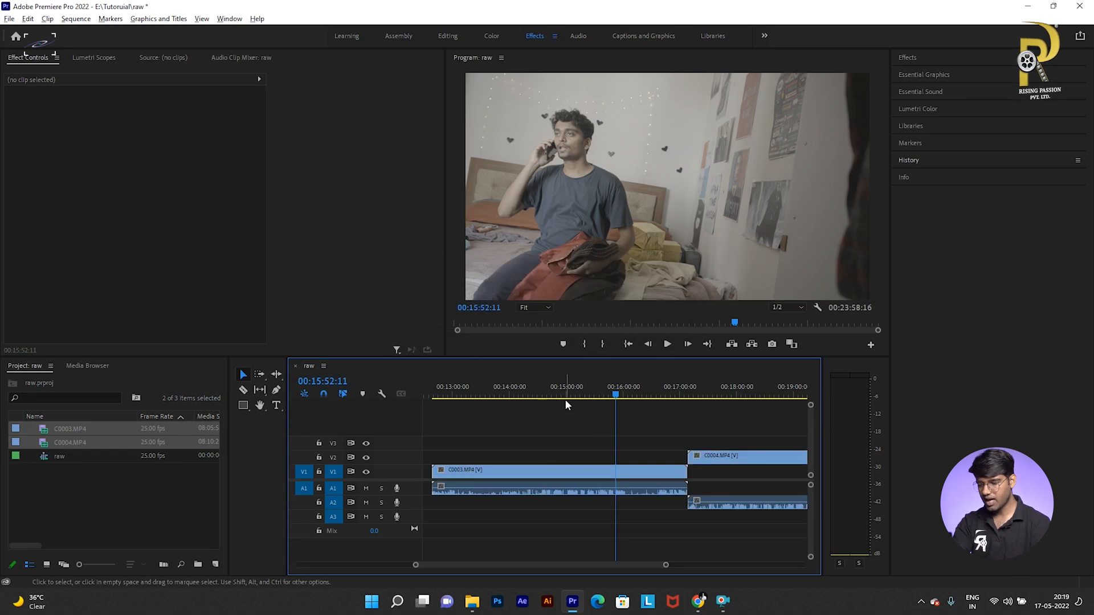
# Step: Review the C0003.MP4 footage from around 00:15:07 back to around 00:13:02 for a recognizable moment to use as a sync point
pyautogui.press('=')
pyautogui.press('-')
pyautogui.click(572, 386)
pyautogui.press('space')
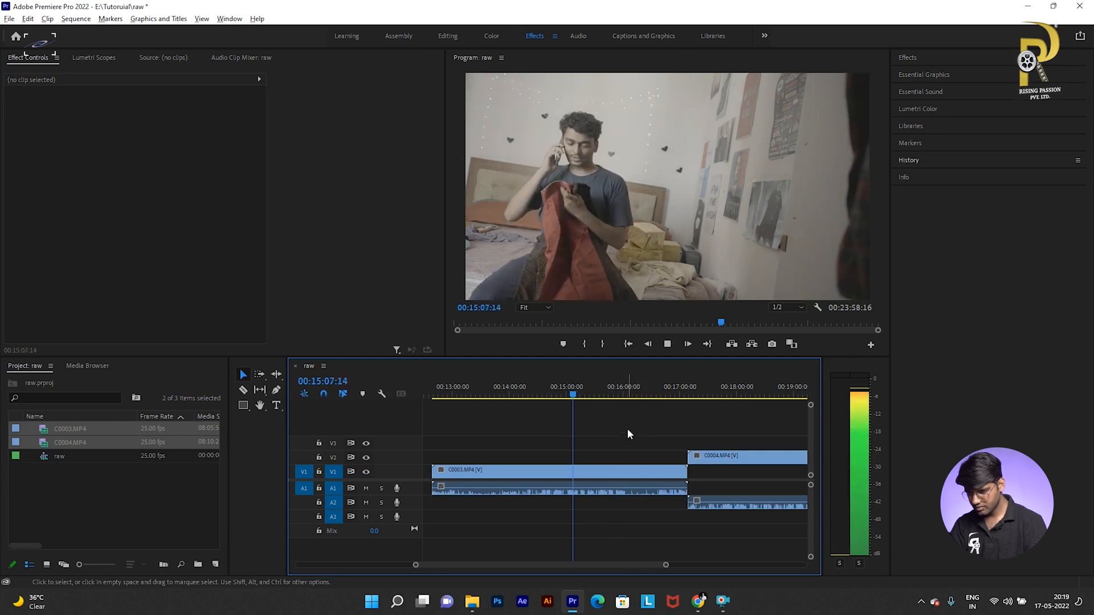
pyautogui.moveTo(679, 389); pyautogui.dragTo(751, 398)
pyautogui.press('-')
pyautogui.press('=')
pyautogui.press('-')
pyautogui.press('=')
pyautogui.moveTo(600, 392); pyautogui.dragTo(590, 393)
pyautogui.press('-')
pyautogui.click(562, 393)
pyautogui.press('=')
pyautogui.click(519, 396)
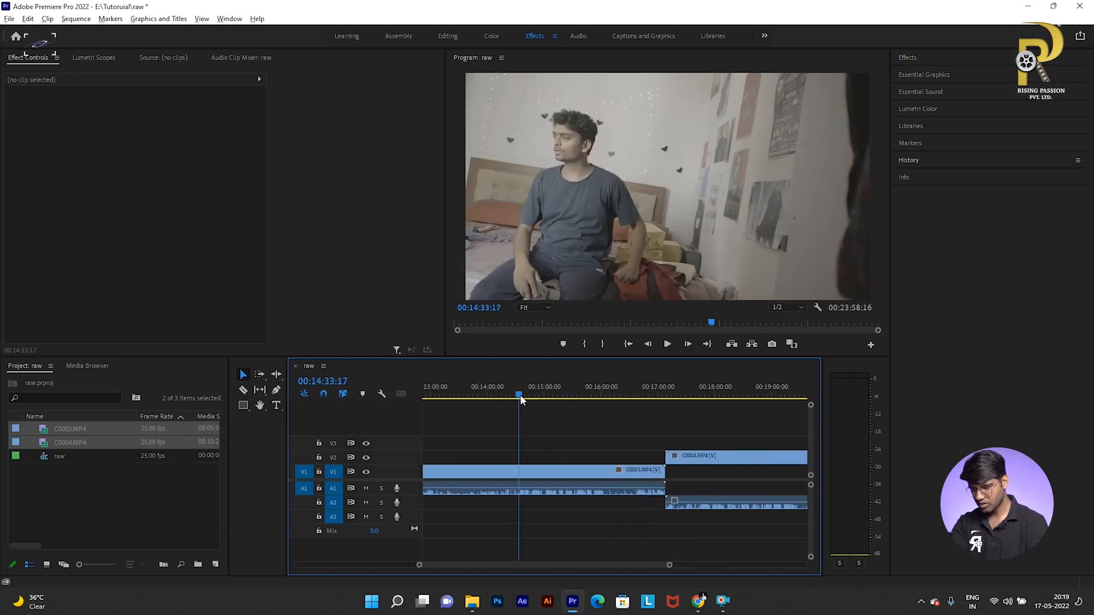
pyautogui.press('-')
pyautogui.click(520, 395)
pyautogui.press('=')
pyautogui.press('space')
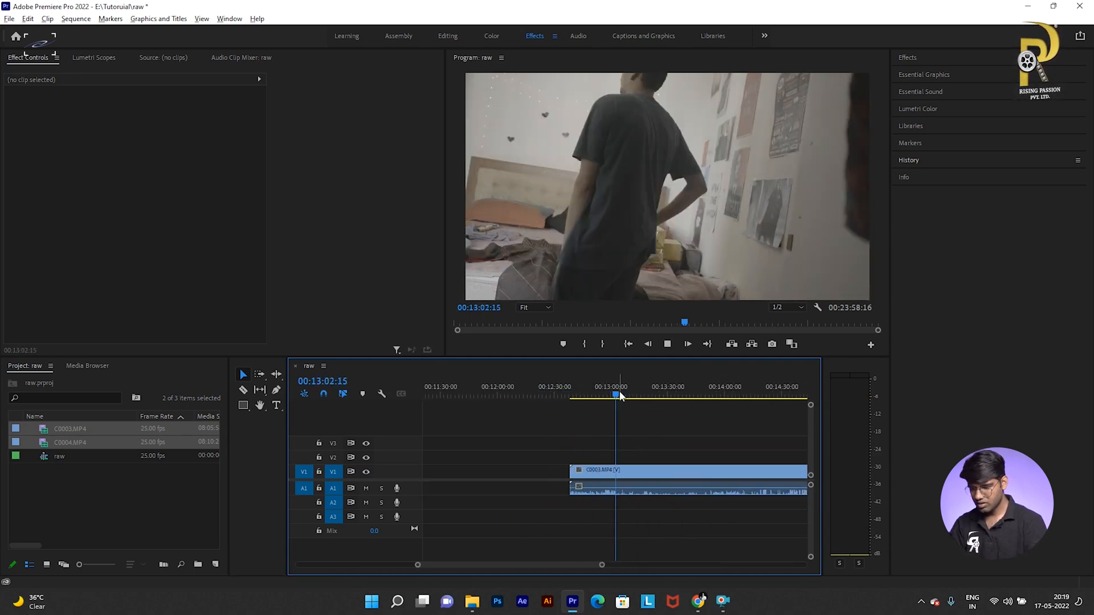
pyautogui.press('space')
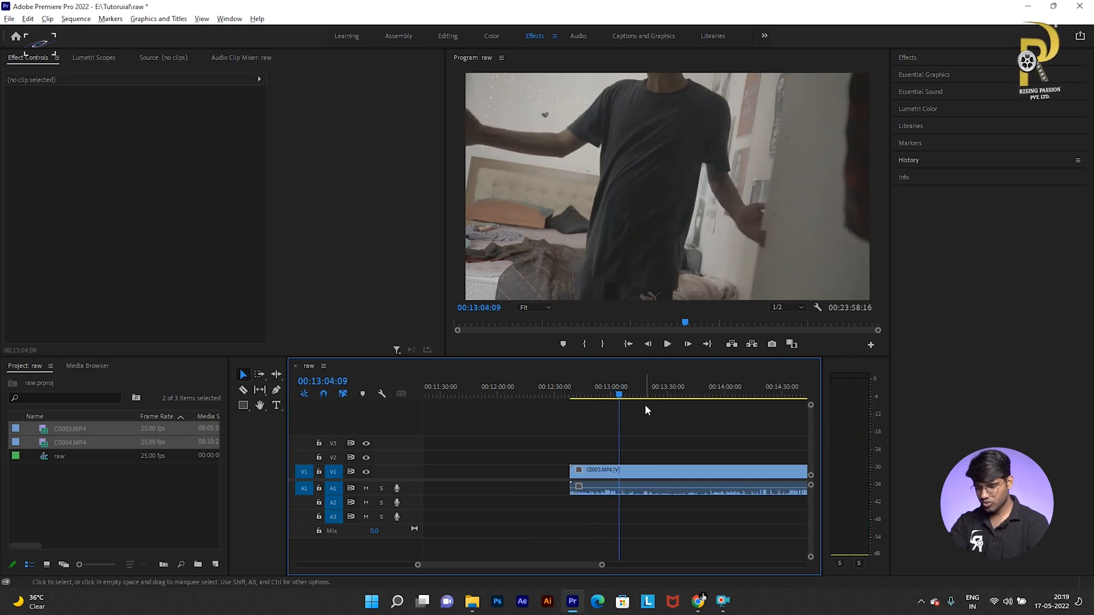
# Step: Skim C0003.MP4 from 00:12:55:08 forward to 00:14:28:15 to find where the phone conversation begins
pyautogui.press('=')
pyautogui.press('=')
pyautogui.moveTo(614, 392); pyautogui.dragTo(547, 398)
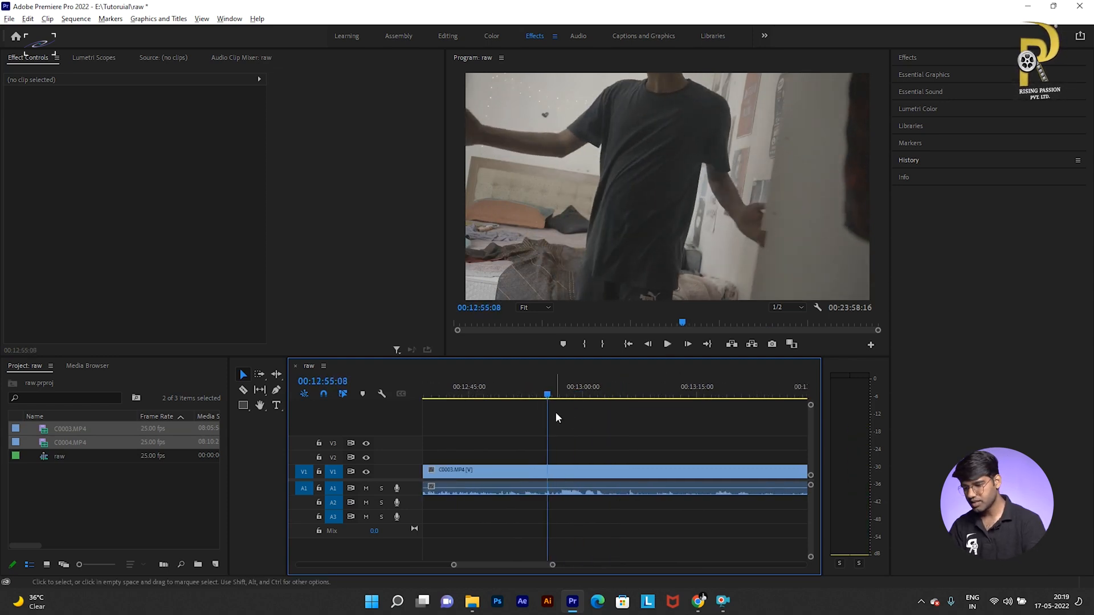
pyautogui.press('space')
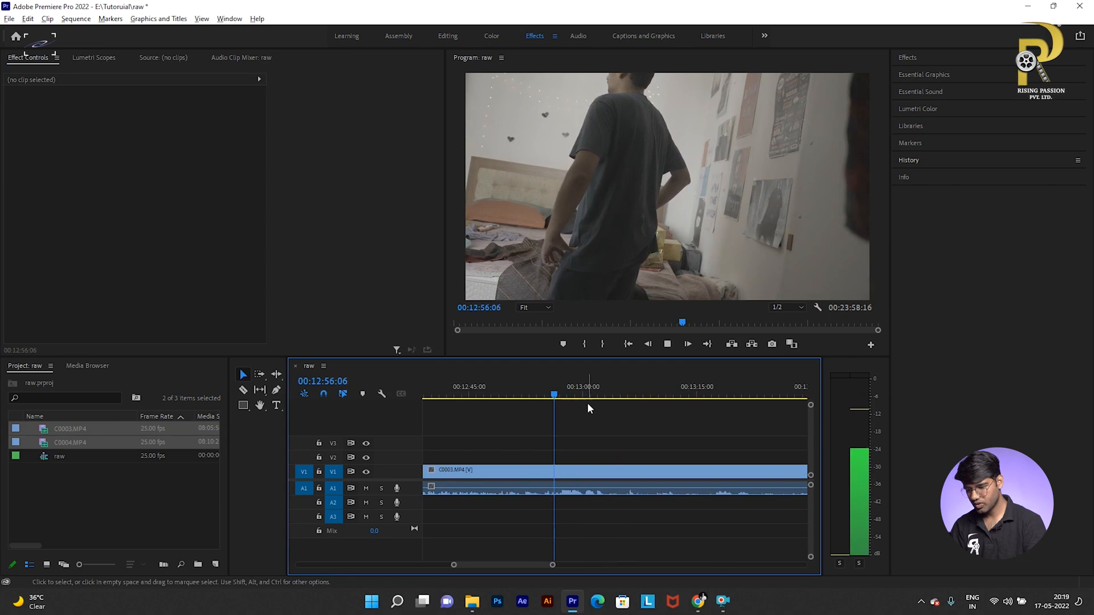
pyautogui.click(672, 391)
pyautogui.click(766, 393)
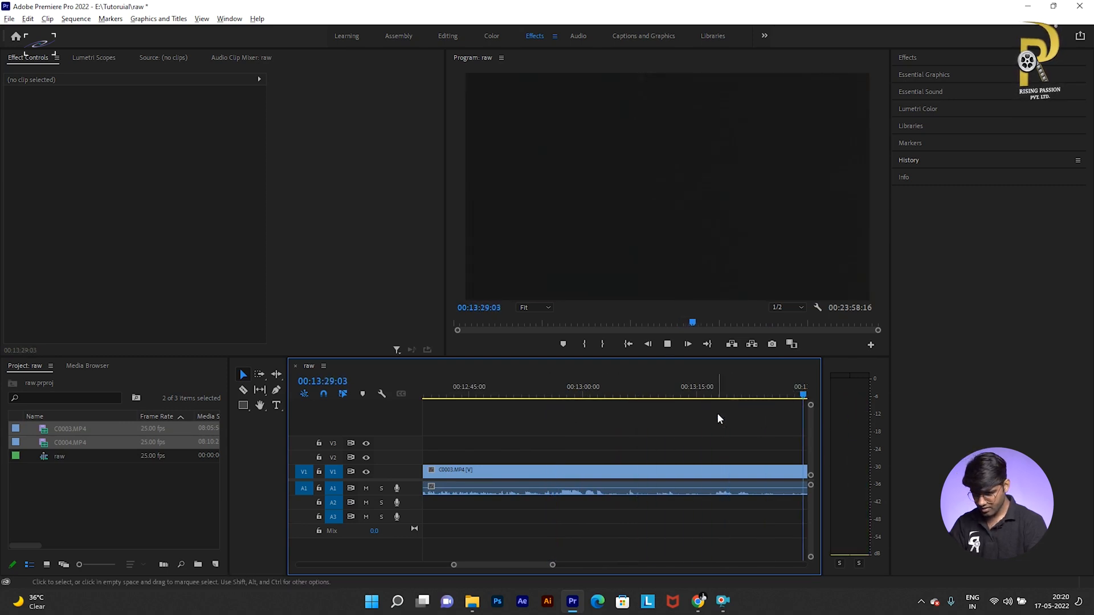
pyautogui.press('space')
pyautogui.moveTo(571, 393); pyautogui.dragTo(679, 395)
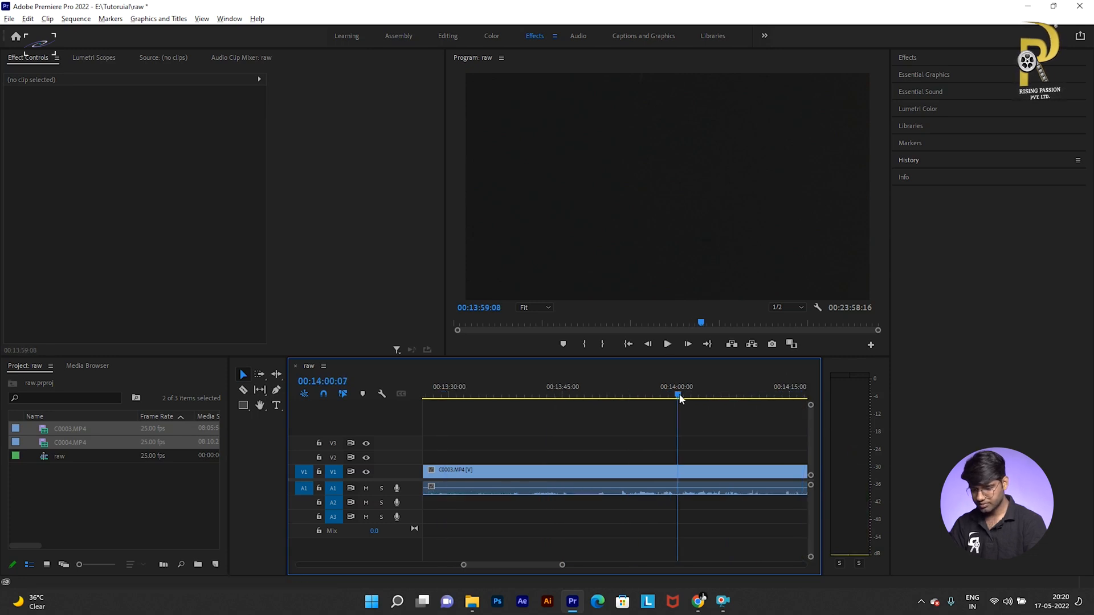
pyautogui.scroll(-3, 699, 399)
pyautogui.click(685, 395)
pyautogui.click(724, 395)
pyautogui.scroll(-2, 720, 398)
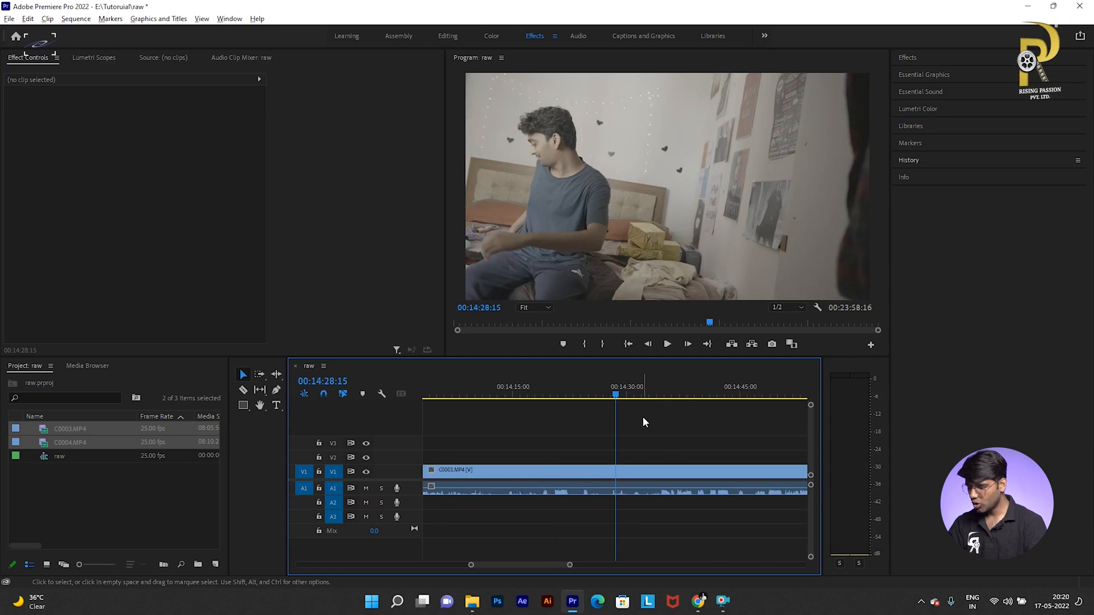
# Step: Play C0003.MP4 from 00:14:28:15 and add a clip marker at the sync moment, 00:14:35:21
pyautogui.press('a')
pyautogui.press('space')
pyautogui.press('v')
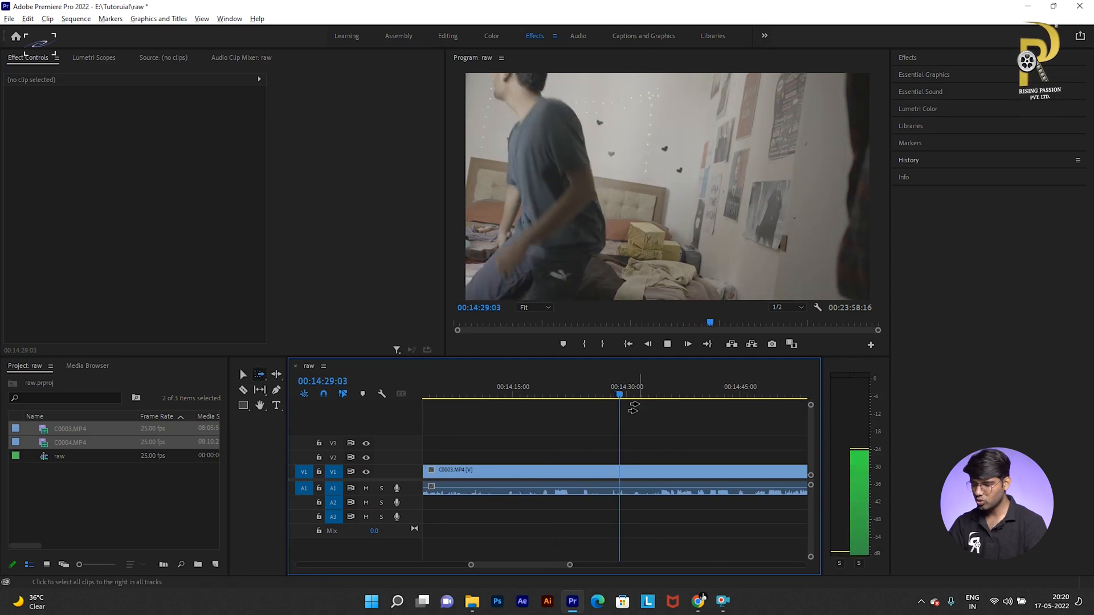
pyautogui.press('space')
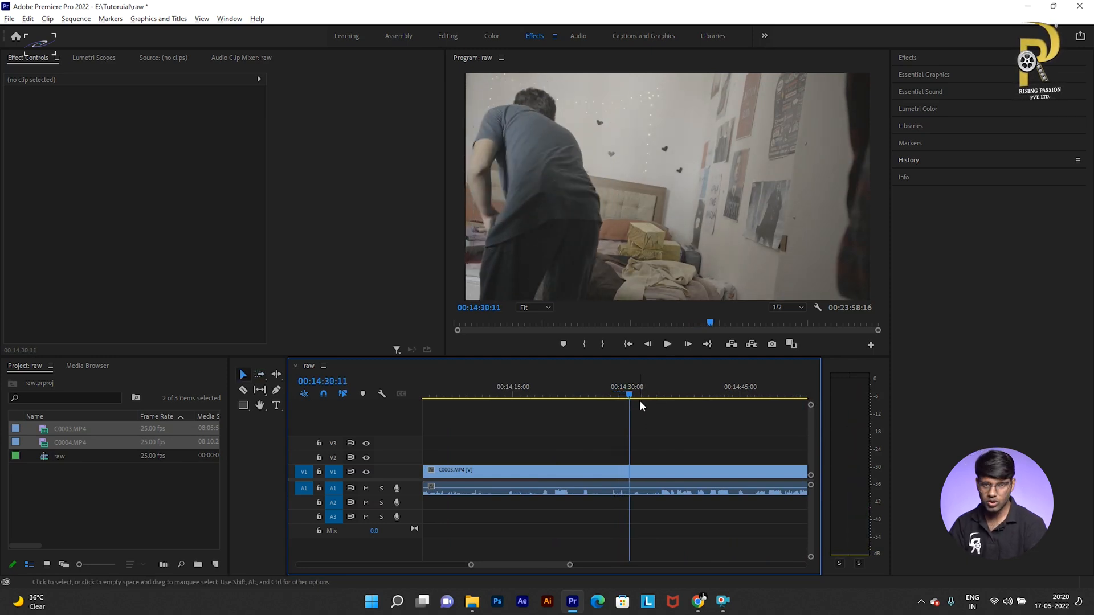
pyautogui.press('space')
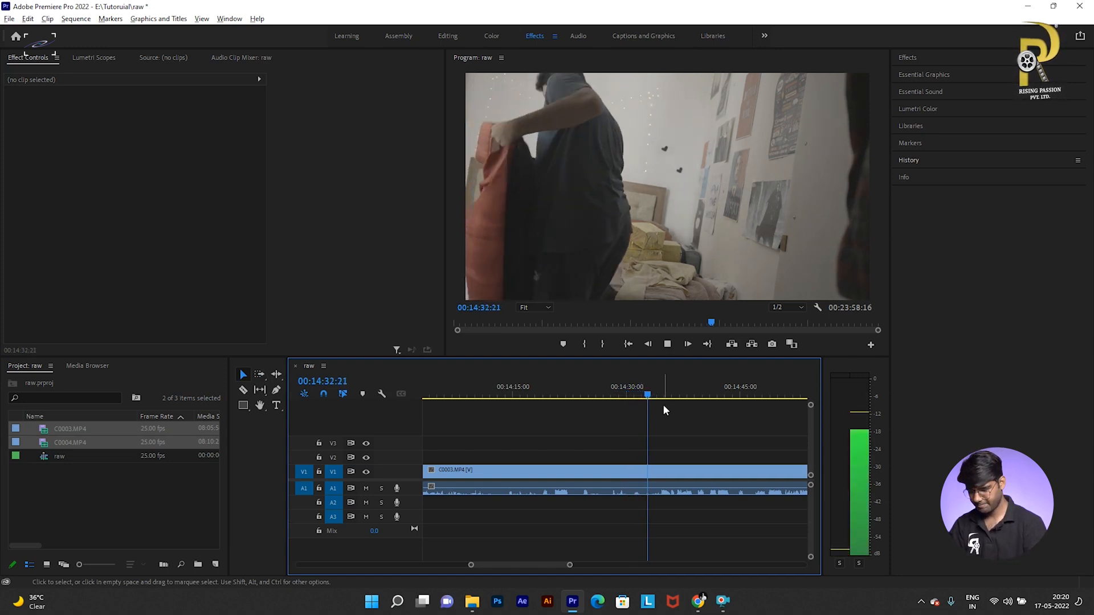
pyautogui.press('=')
pyautogui.press('=')
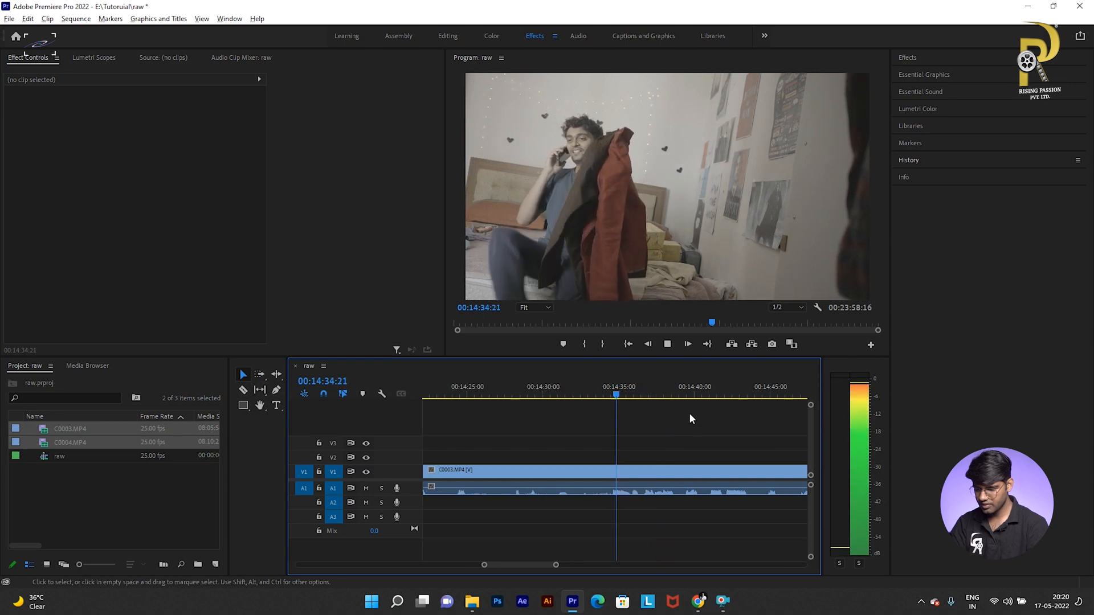
pyautogui.press('space')
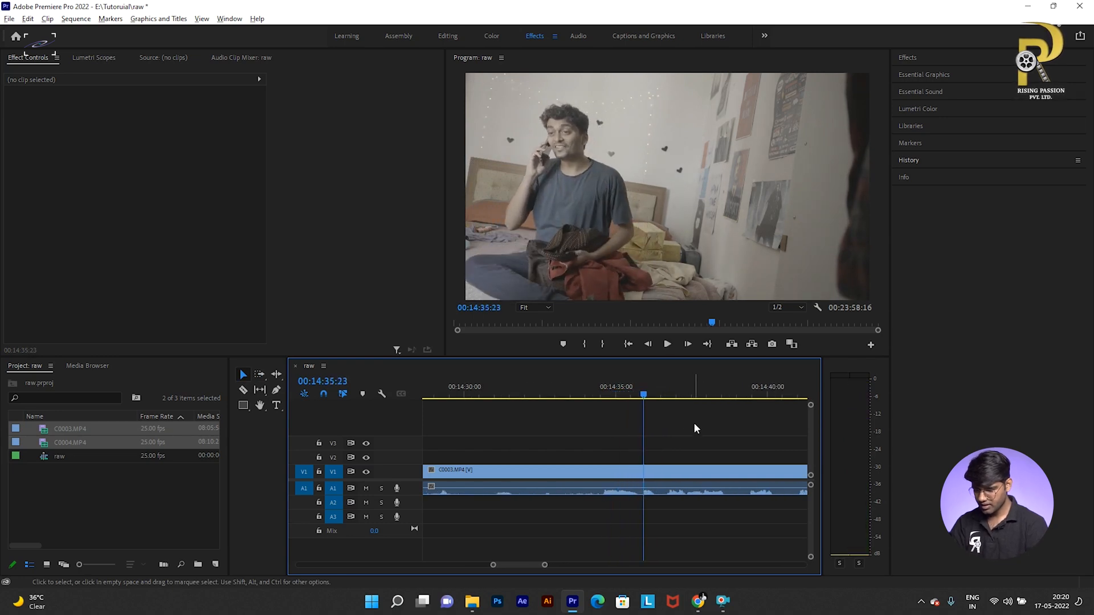
pyautogui.click(618, 391)
pyautogui.press('space')
pyautogui.press('space')
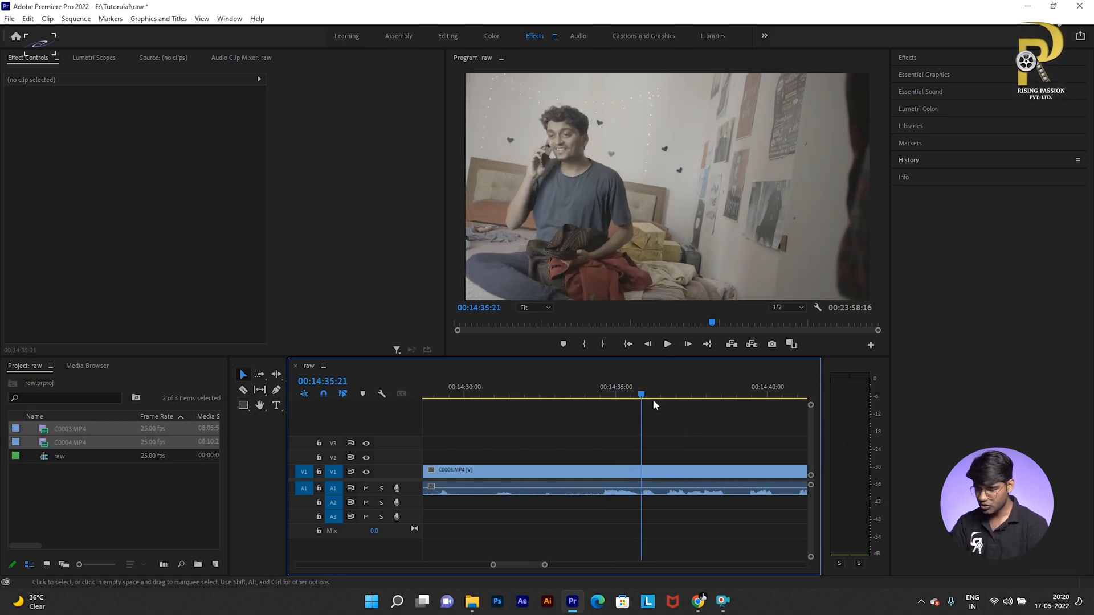
pyautogui.press('m')
pyautogui.hotkey('ctrl', 'z')
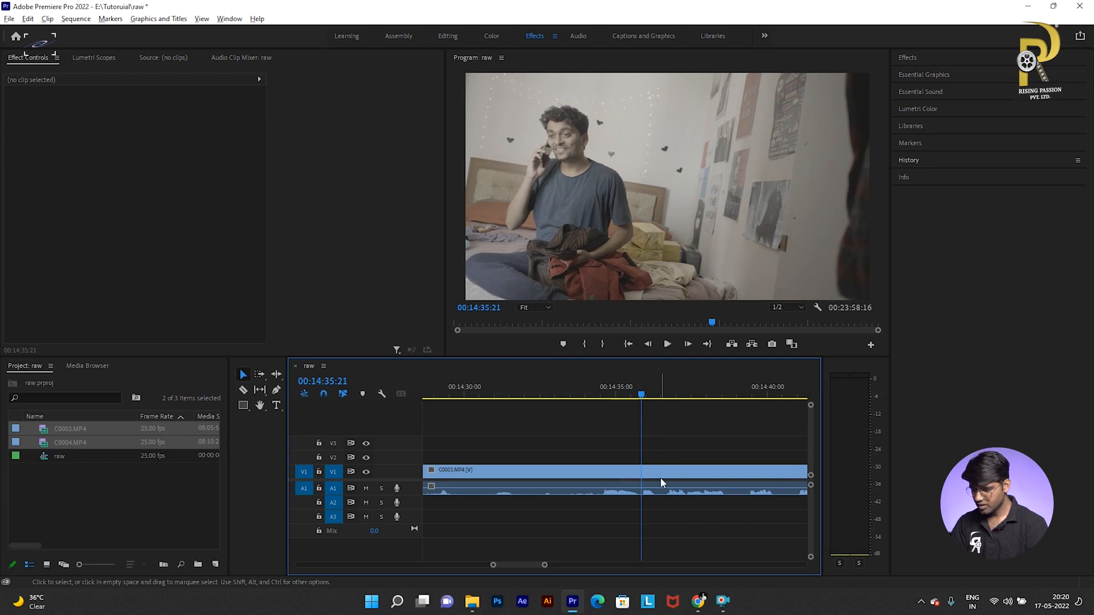
pyautogui.click(654, 490)
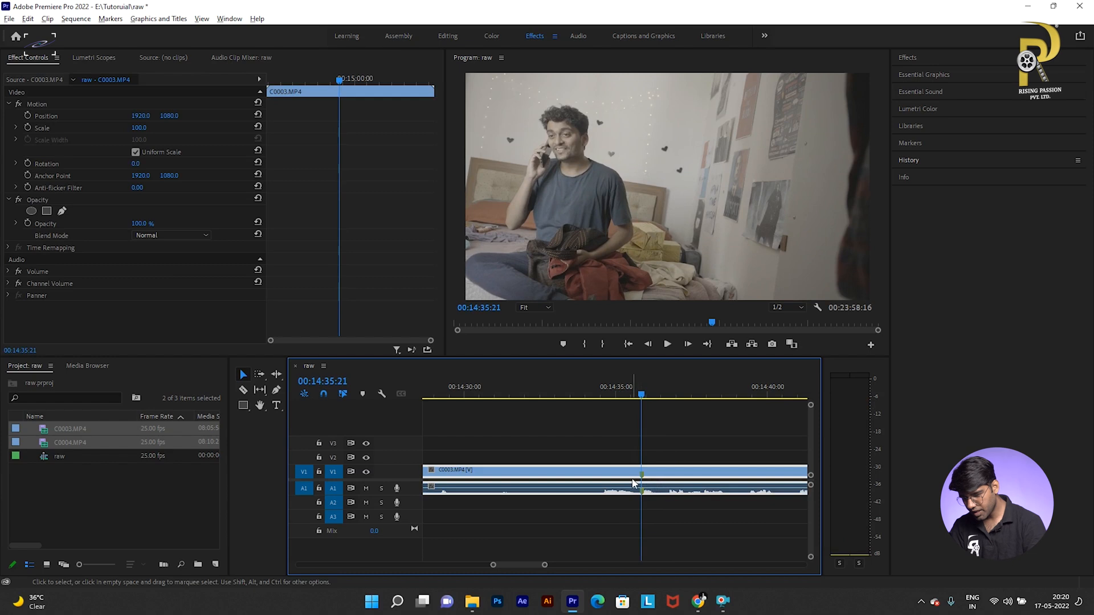
# Step: Examine the early footage of C0004.MP4 for the same phone-call moment that is marked in C0003.MP4
pyautogui.scroll(-4, 701, 437)
pyautogui.press('-')
pyautogui.press('-')
pyautogui.press('-')
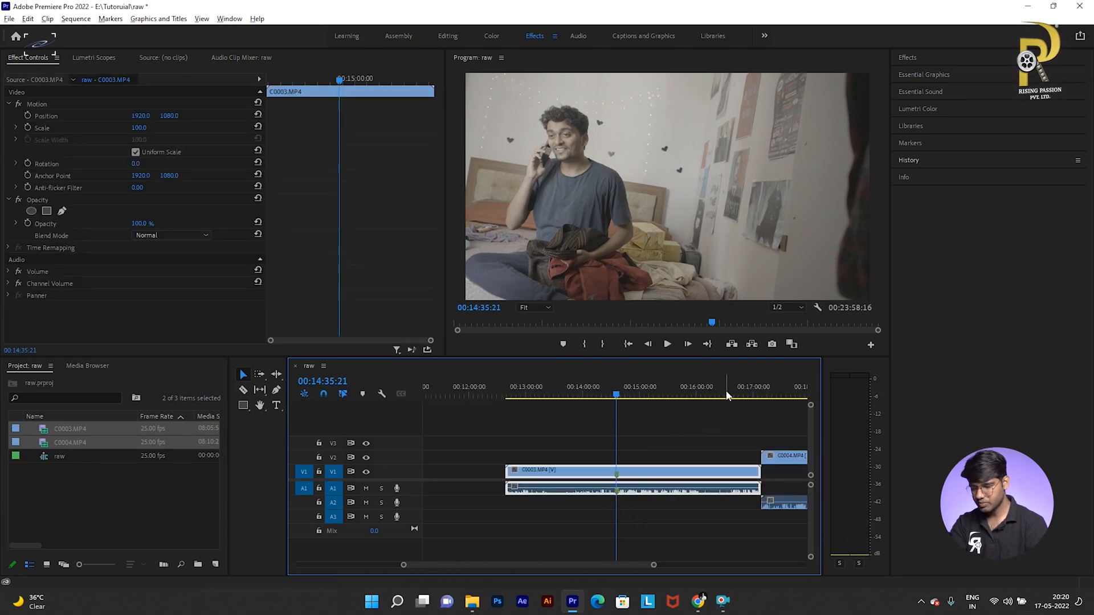
pyautogui.click(721, 394)
pyautogui.press('=')
pyautogui.press('=')
pyautogui.moveTo(696, 394); pyautogui.dragTo(572, 393)
pyautogui.click(591, 422)
pyautogui.press('-')
pyautogui.press('=')
pyautogui.press('=')
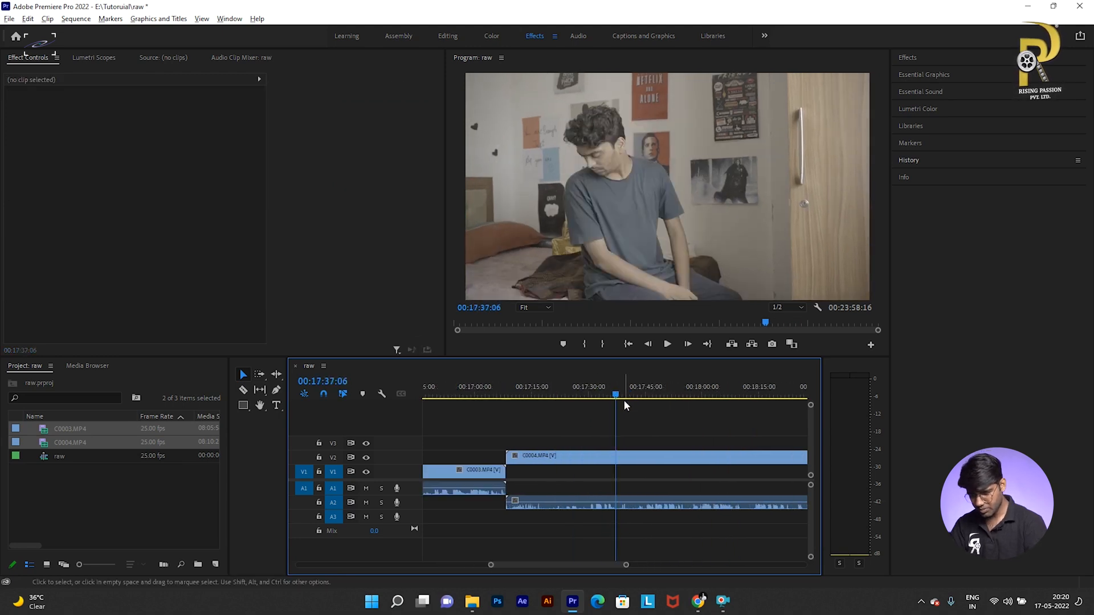
pyautogui.press('space')
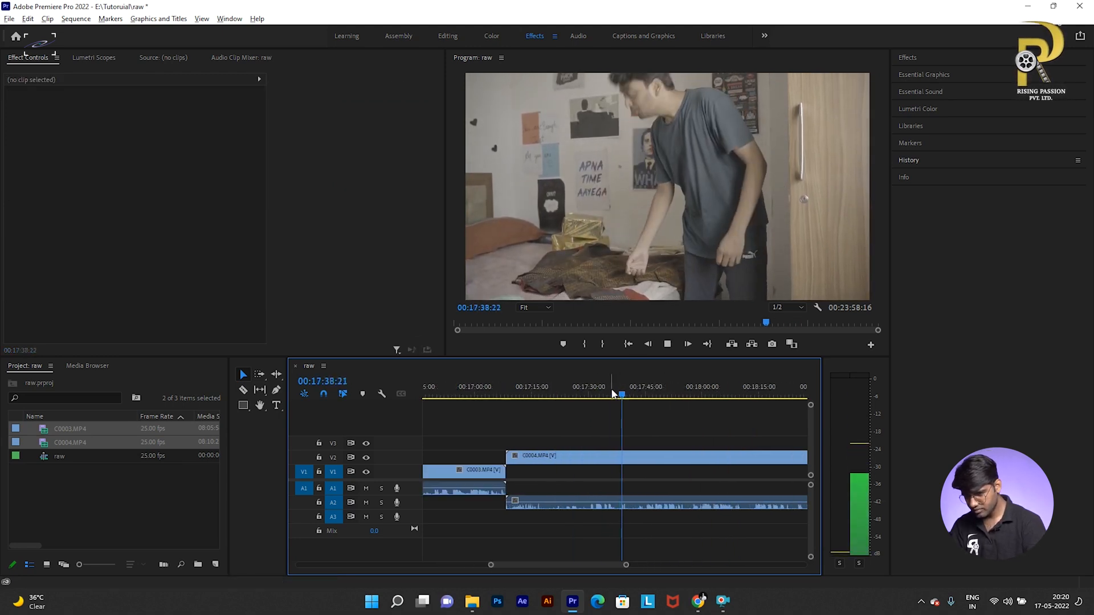
pyautogui.moveTo(709, 394); pyautogui.dragTo(770, 396)
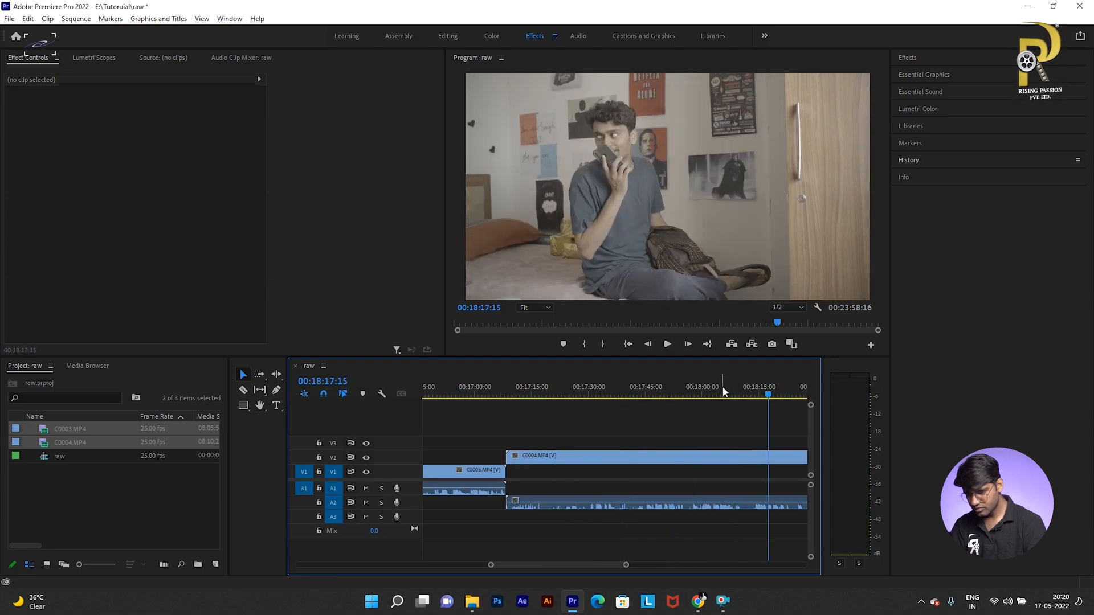
pyautogui.press('space')
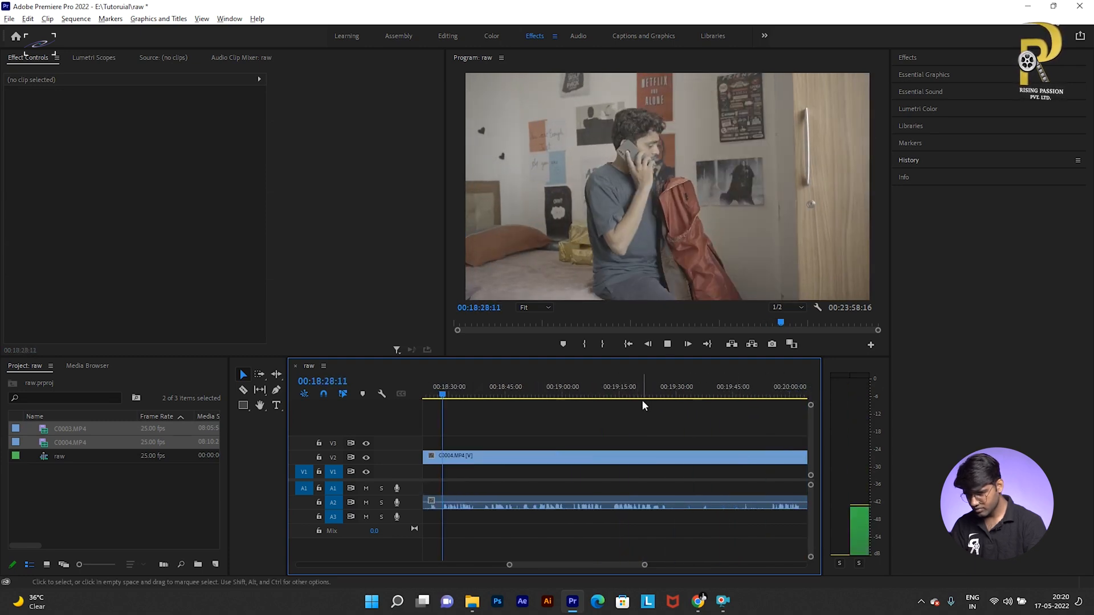
pyautogui.moveTo(445, 392); pyautogui.dragTo(394, 410)
pyautogui.press('space')
pyautogui.scroll(5, 578, 395)
pyautogui.click(632, 387)
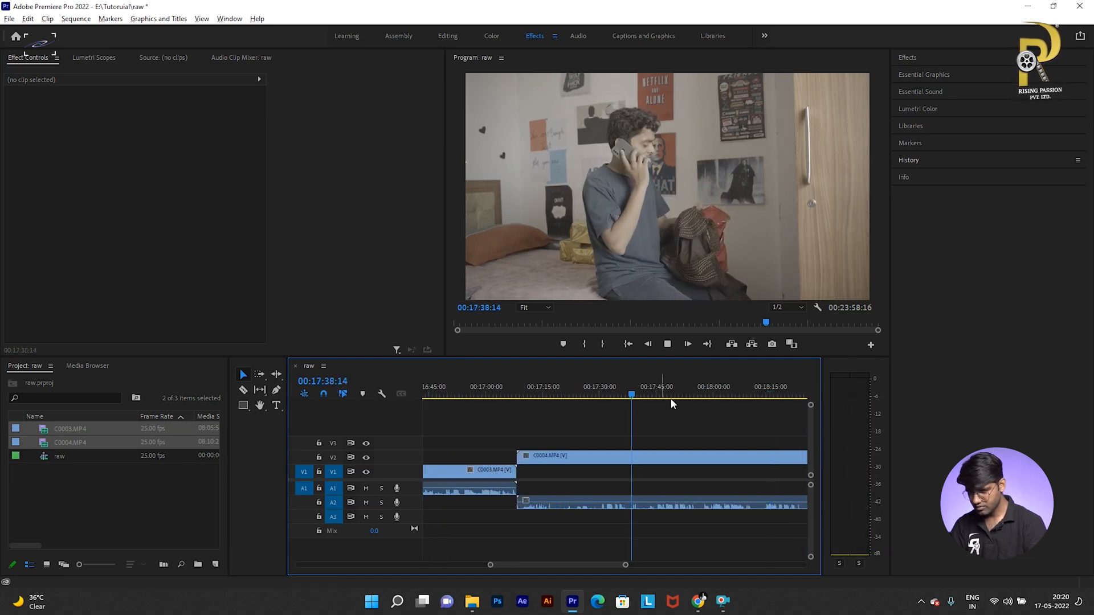
# Step: Play C0004.MP4 from 00:17:38:14 and add a clip marker at the matching moment, 00:17:46:16
pyautogui.press('space')
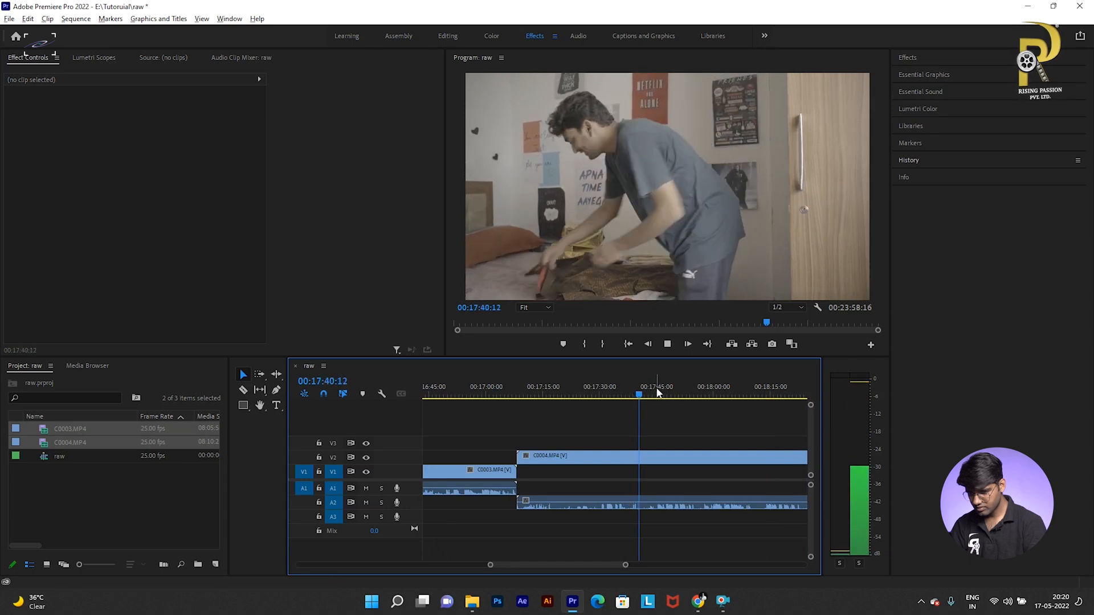
pyautogui.click(657, 392)
pyautogui.press('space')
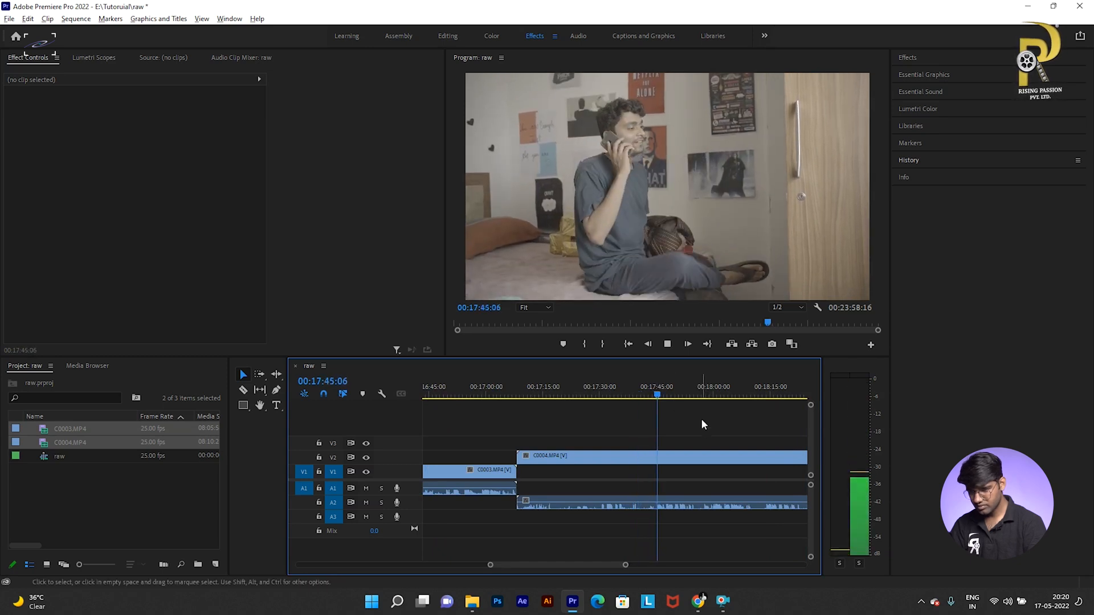
pyautogui.press('space')
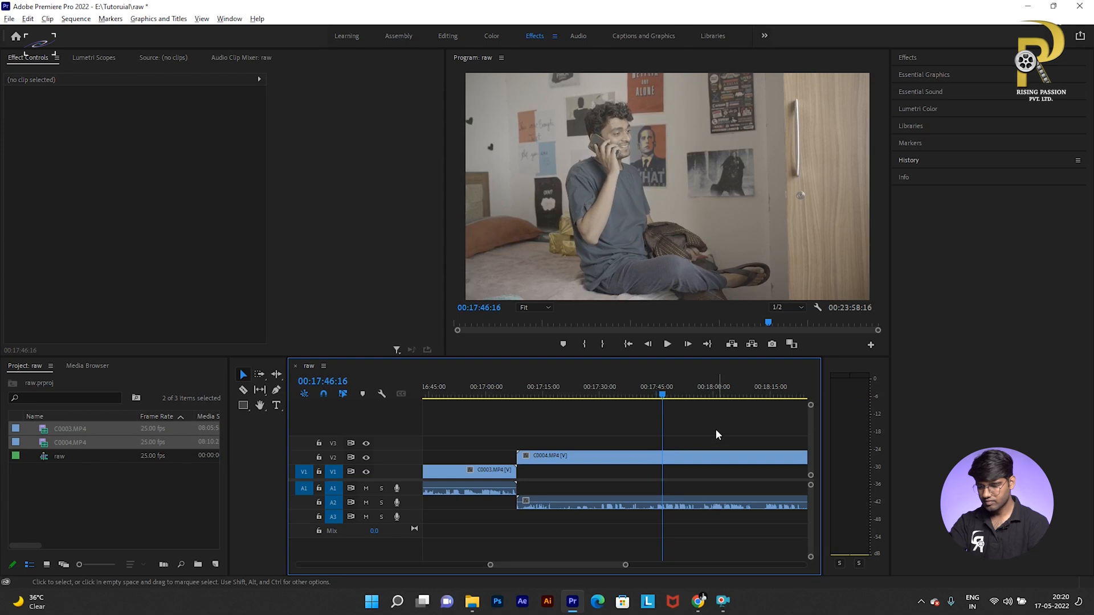
pyautogui.press('=')
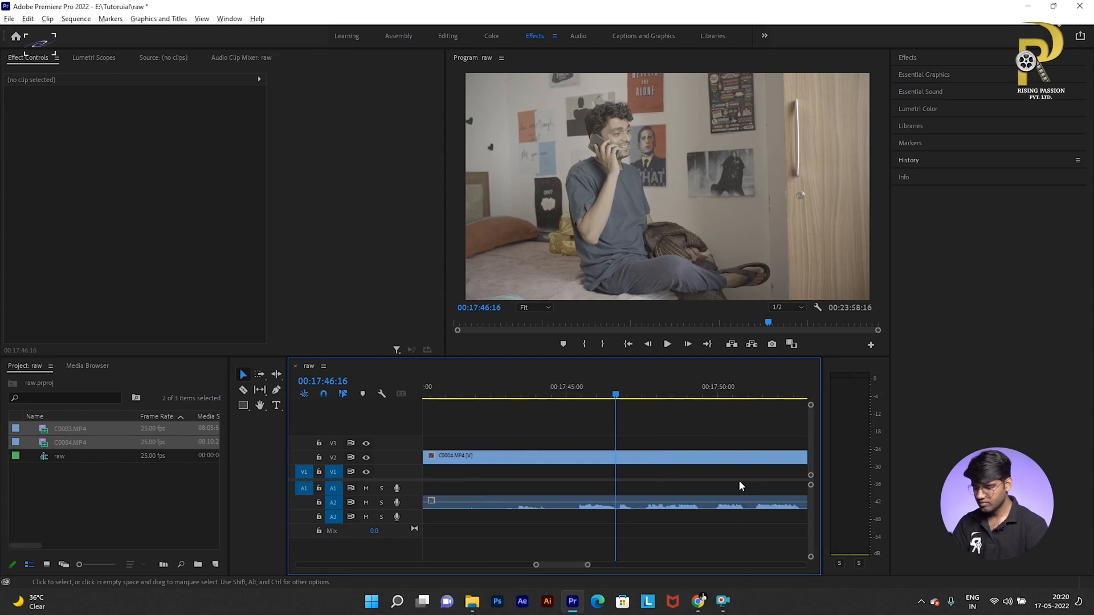
pyautogui.click(627, 463)
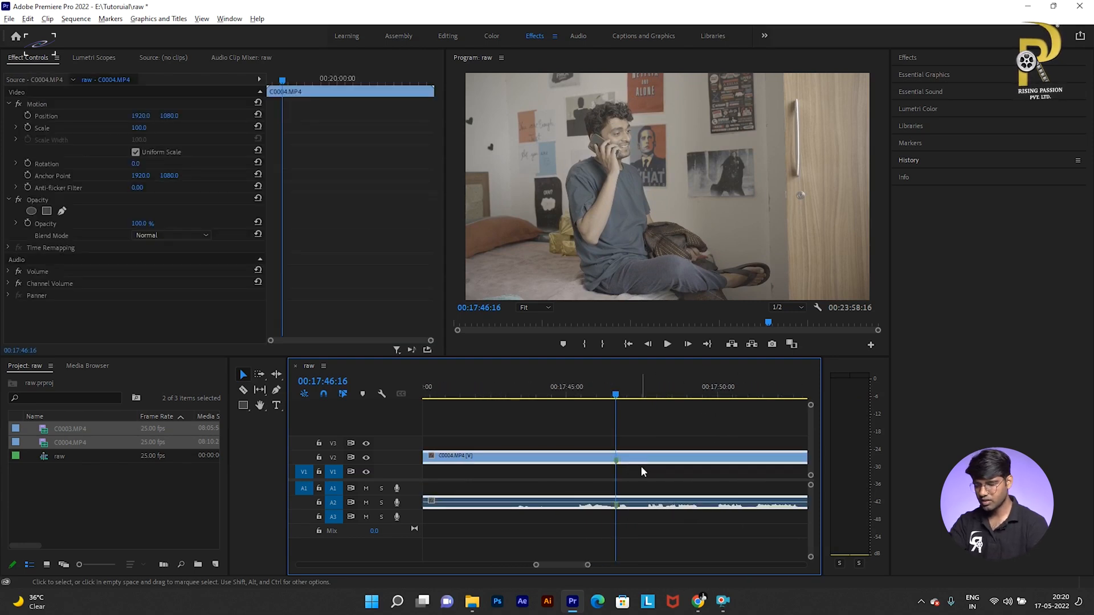
# Step: Move C0004.MP4 earlier on tracks V2 and A2 so that its marker lines up with the C0003.MP4 marker
pyautogui.press('-')
pyautogui.press('-')
pyautogui.press('-')
pyautogui.click(536, 390)
pyautogui.press('-')
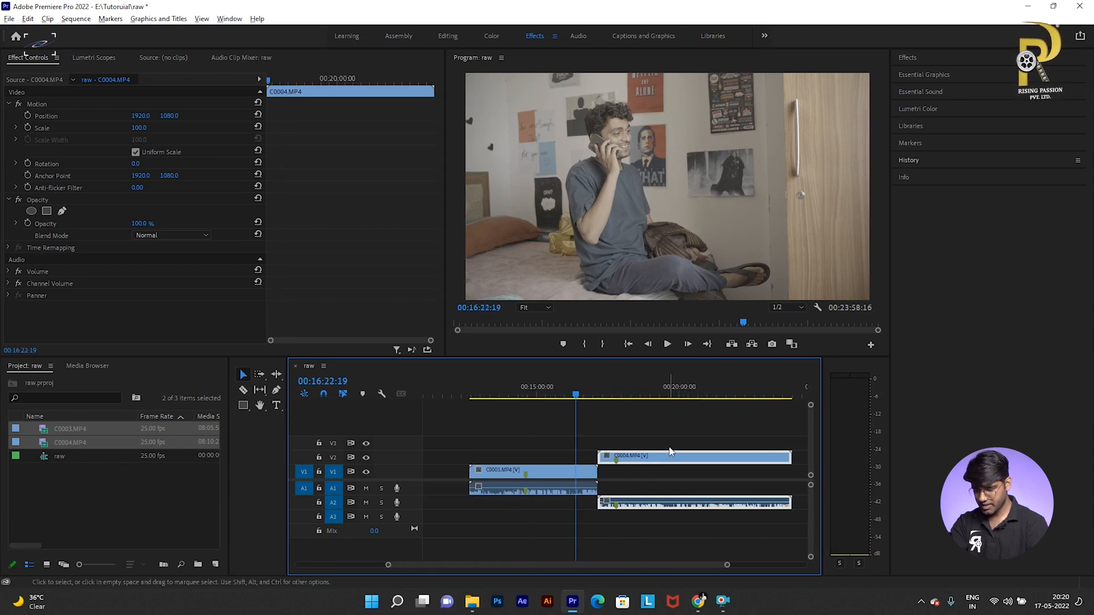
pyautogui.press('=')
pyautogui.moveTo(690, 456); pyautogui.dragTo(522, 466)
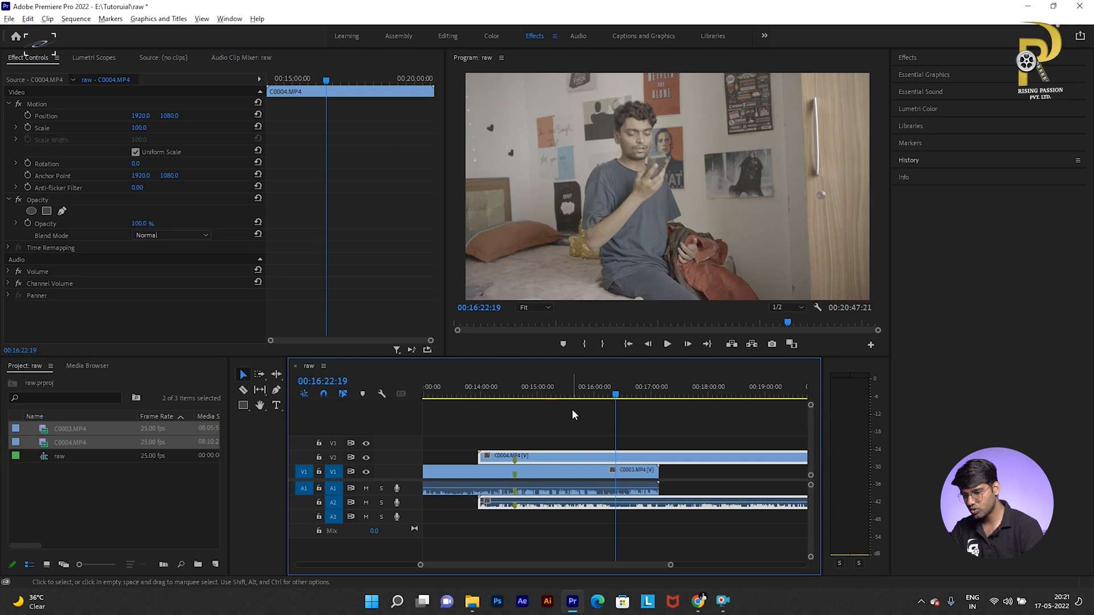
# Step: Inspect the aligned clip markers and waveforms of C0003.MP4 and C0004.MP4 around the overlap up close
pyautogui.click(533, 423)
pyautogui.click(504, 393)
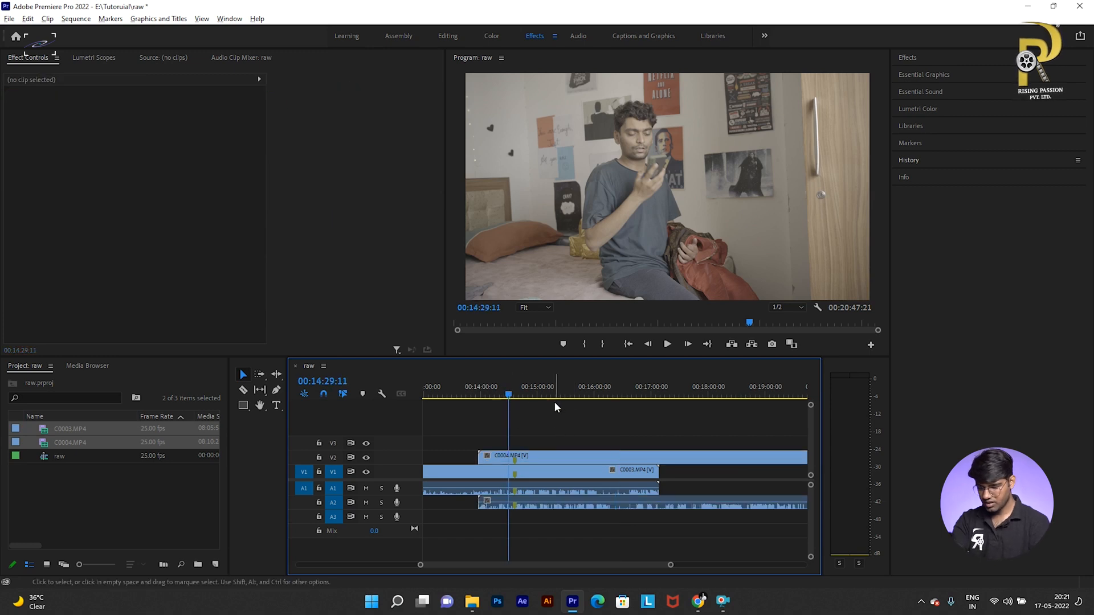
pyautogui.press('=')
pyautogui.press('=')
pyautogui.click(649, 393)
pyautogui.press('=')
pyautogui.press('=')
pyautogui.moveTo(626, 397); pyautogui.dragTo(579, 394)
pyautogui.press('-')
pyautogui.press('-')
pyautogui.press('-')
pyautogui.click(565, 395)
pyautogui.press('=')
pyautogui.press('-')
pyautogui.press('=')
# Step: Play the overlapping clips and split C0004.MP4 with its audio at 00:14:20:05
pyautogui.click(619, 456)
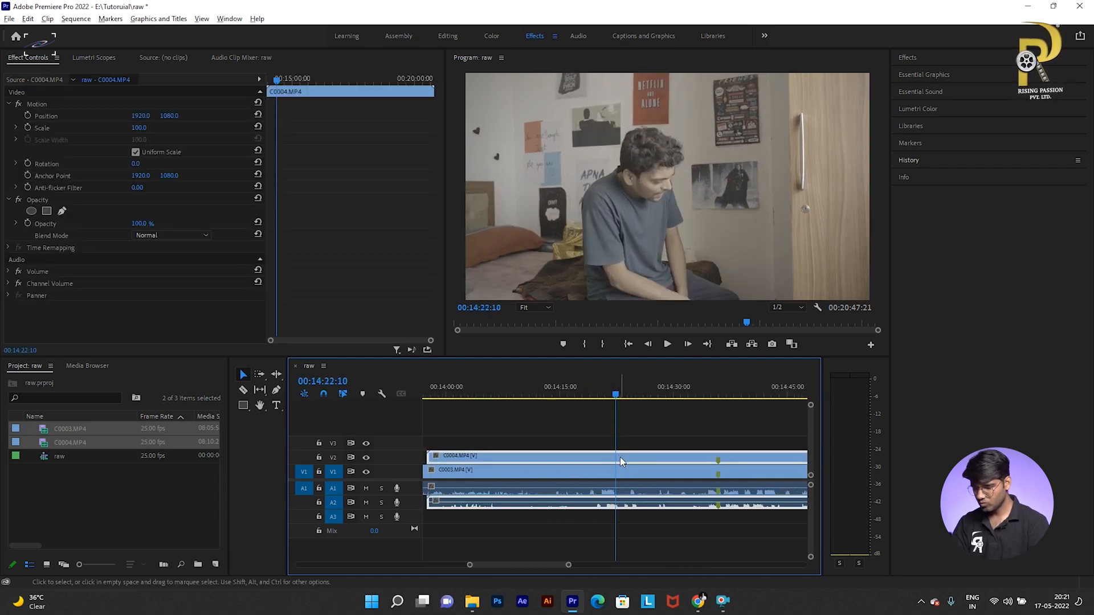
pyautogui.click(556, 393)
pyautogui.press('space')
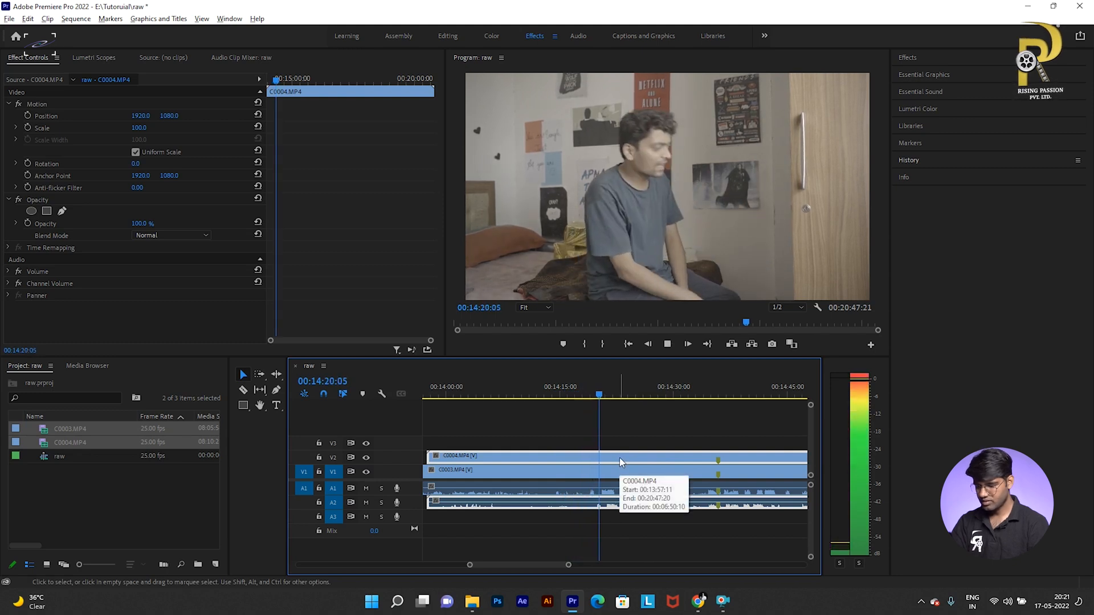
pyautogui.press('space')
pyautogui.click(617, 444)
pyautogui.click(614, 459)
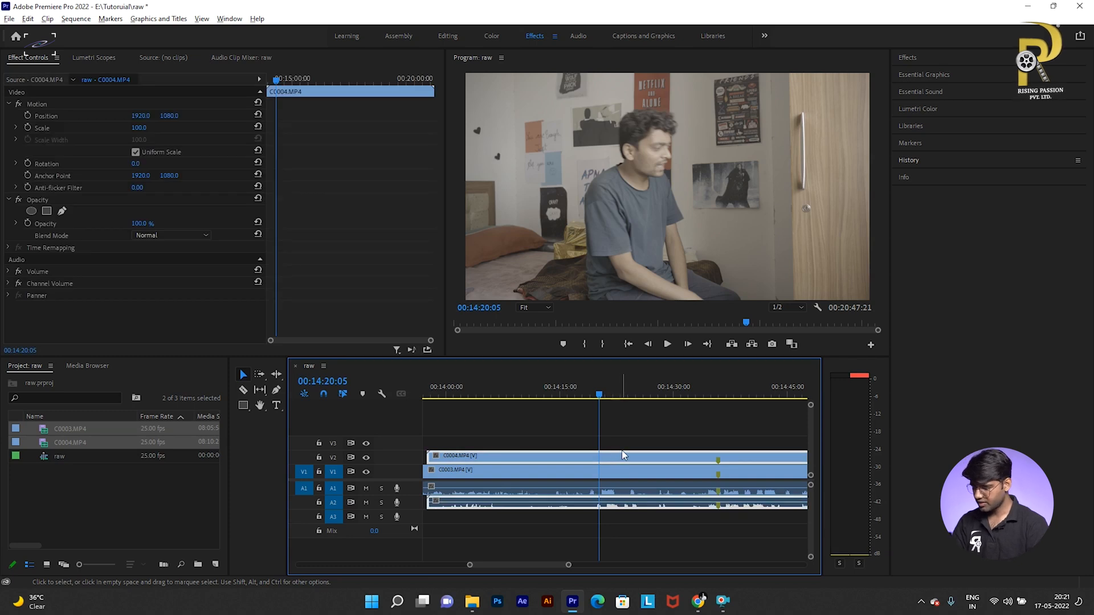
pyautogui.hotkey('ctrl', 'k')
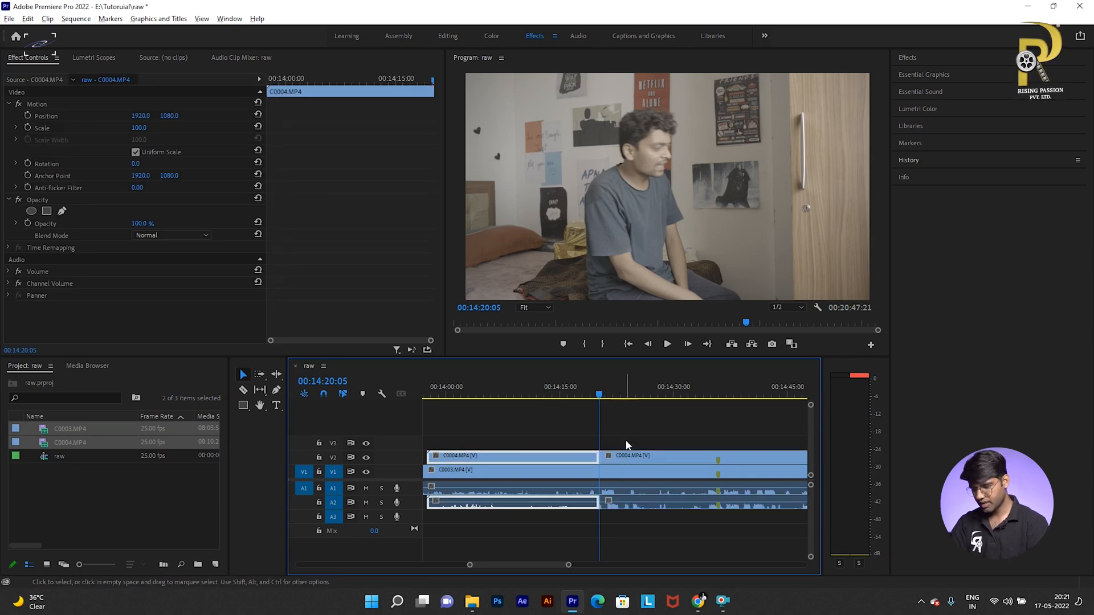
# Step: Play on from the first cut and split C0004.MP4 with its audio at 00:14:28:23
pyautogui.click(621, 441)
pyautogui.press('space')
pyautogui.moveTo(621, 391); pyautogui.dragTo(665, 391)
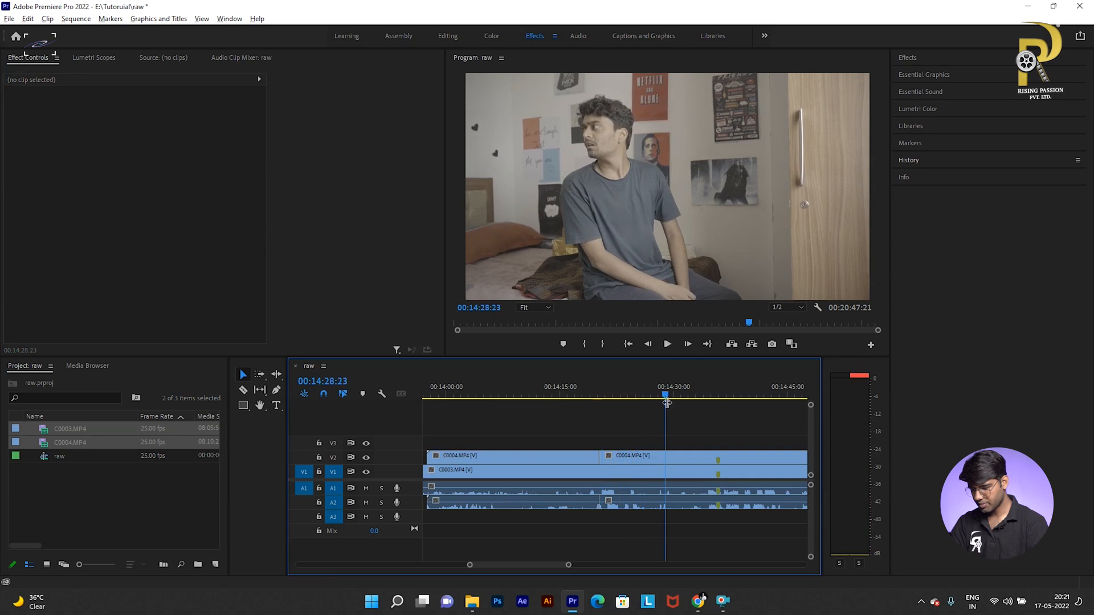
pyautogui.click(655, 460)
pyautogui.hotkey('ctrl', 'k')
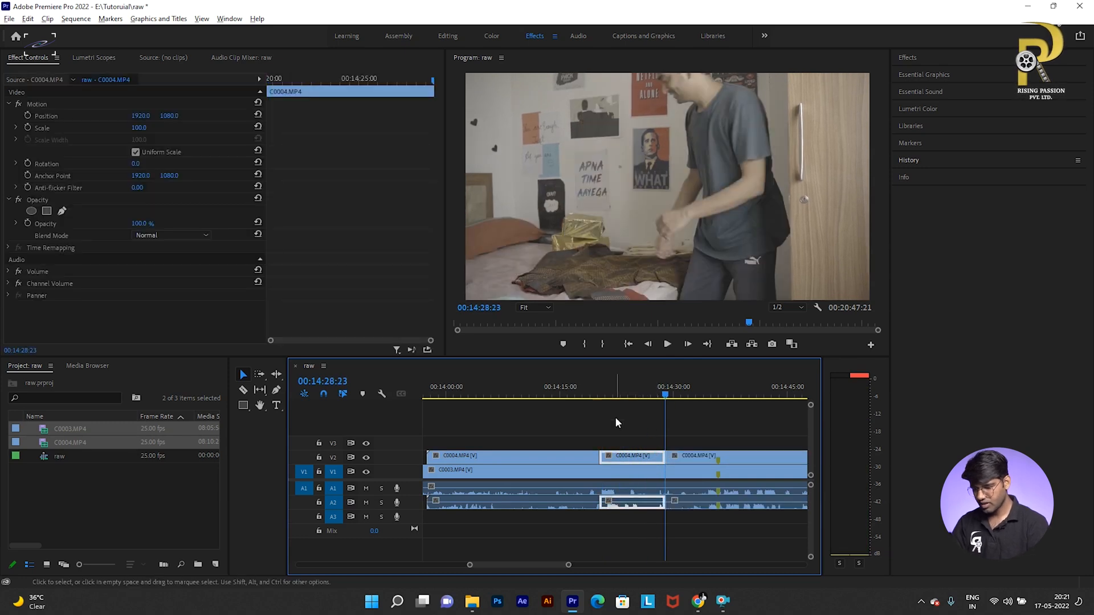
# Step: Unlink the video from the audio of the C0004.MP4 segment between 00:14:20:05 and 00:14:28:23 while playing it
pyautogui.click(616, 417)
pyautogui.click(623, 394)
pyautogui.click(641, 459)
pyautogui.press('space')
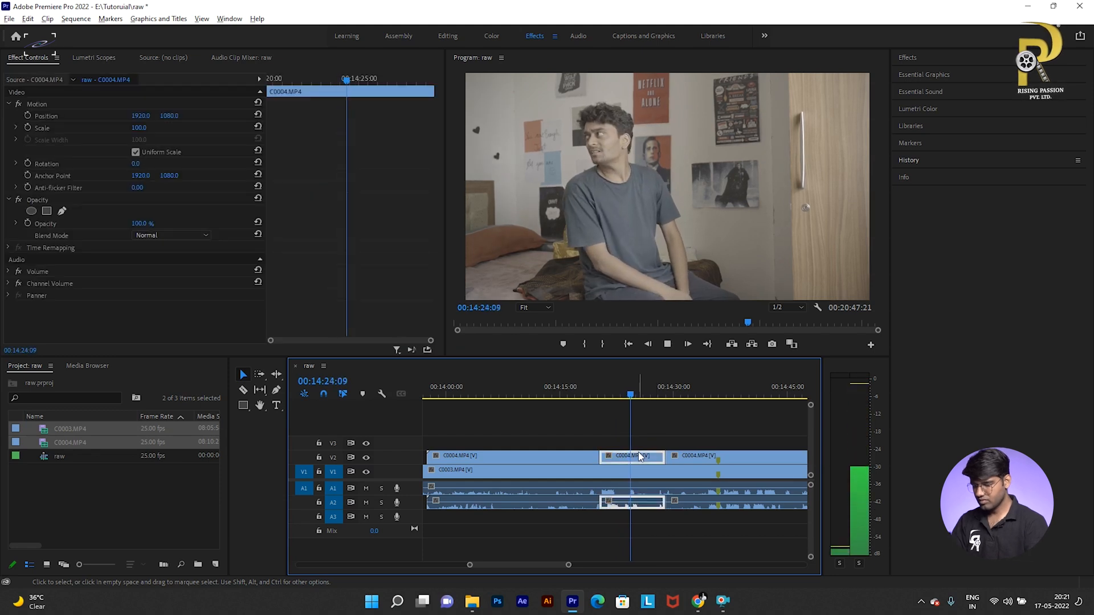
pyautogui.hotkey('ctrl', 'l')
pyautogui.press('space')
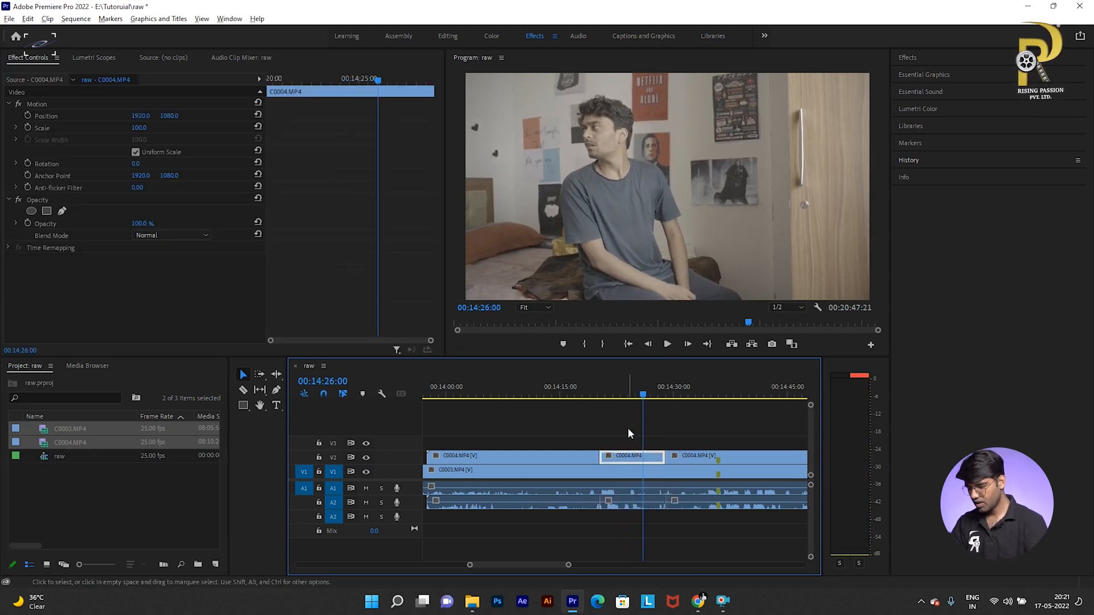
pyautogui.click(628, 428)
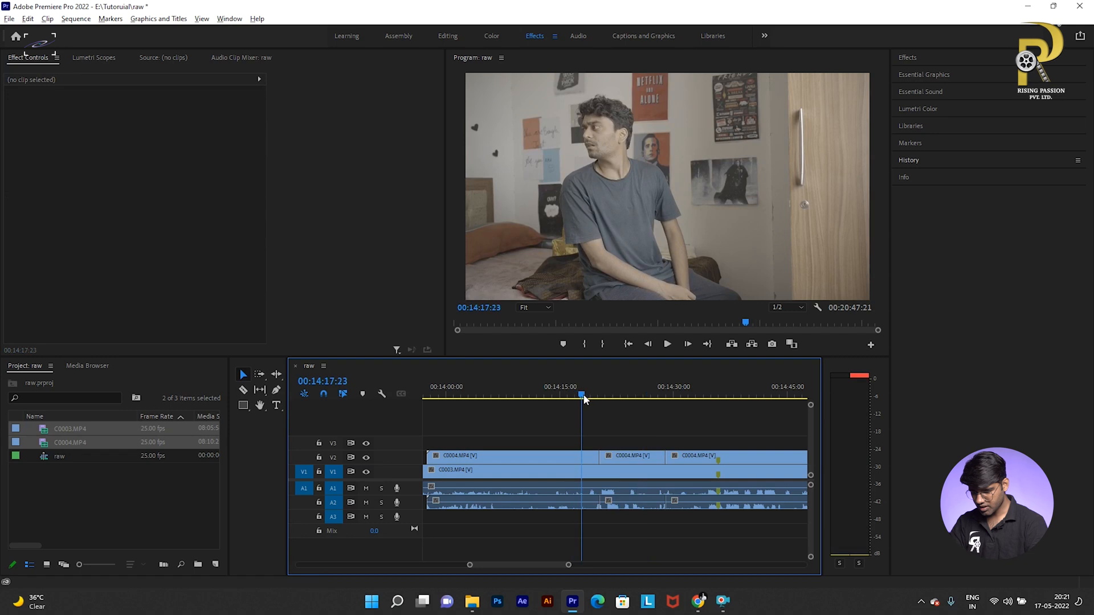
# Step: Select all three C0004.MP4 segments and unlink their video on V2 from their audio on A2
pyautogui.press('-')
pyautogui.press('=')
pyautogui.moveTo(645, 394); pyautogui.dragTo(707, 394)
pyautogui.click(666, 457)
pyautogui.click(661, 436)
pyautogui.moveTo(642, 437); pyautogui.dragTo(701, 451)
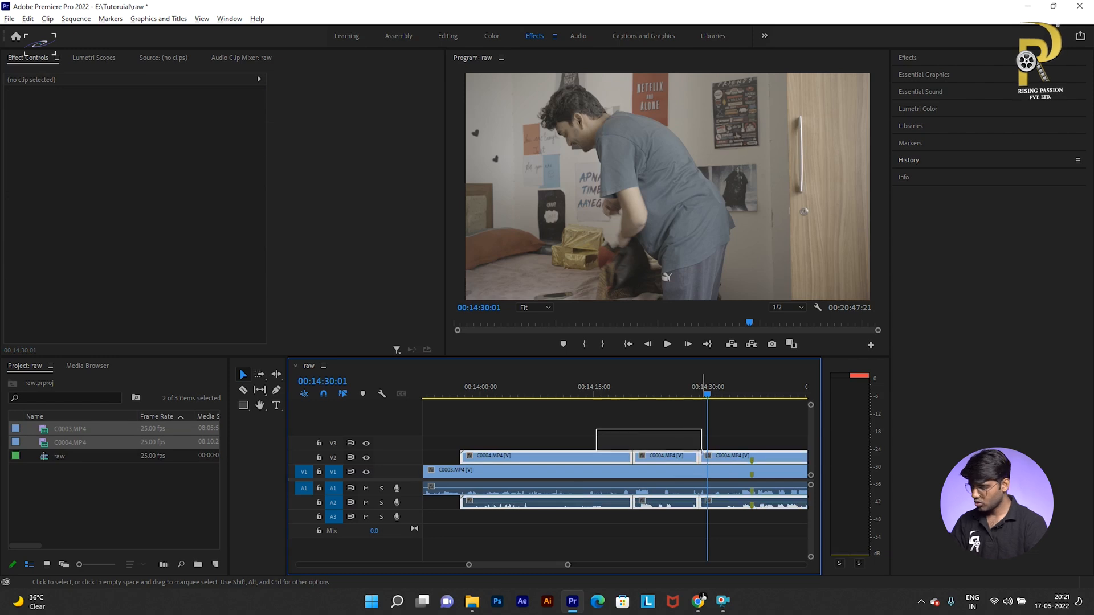
pyautogui.click(657, 438)
pyautogui.moveTo(597, 445); pyautogui.dragTo(717, 458)
pyautogui.hotkey('ctrl', 'l')
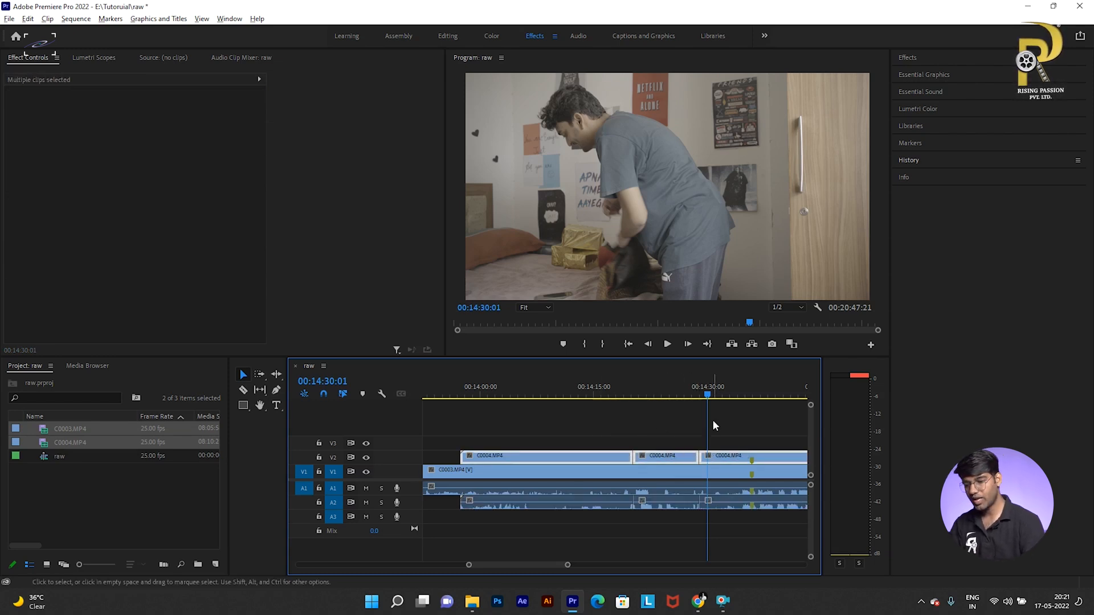
pyautogui.click(723, 412)
# Step: Delete the middle C0004.MP4 video segment from V2, keeping its audio on A2
pyautogui.moveTo(658, 387); pyautogui.dragTo(664, 389)
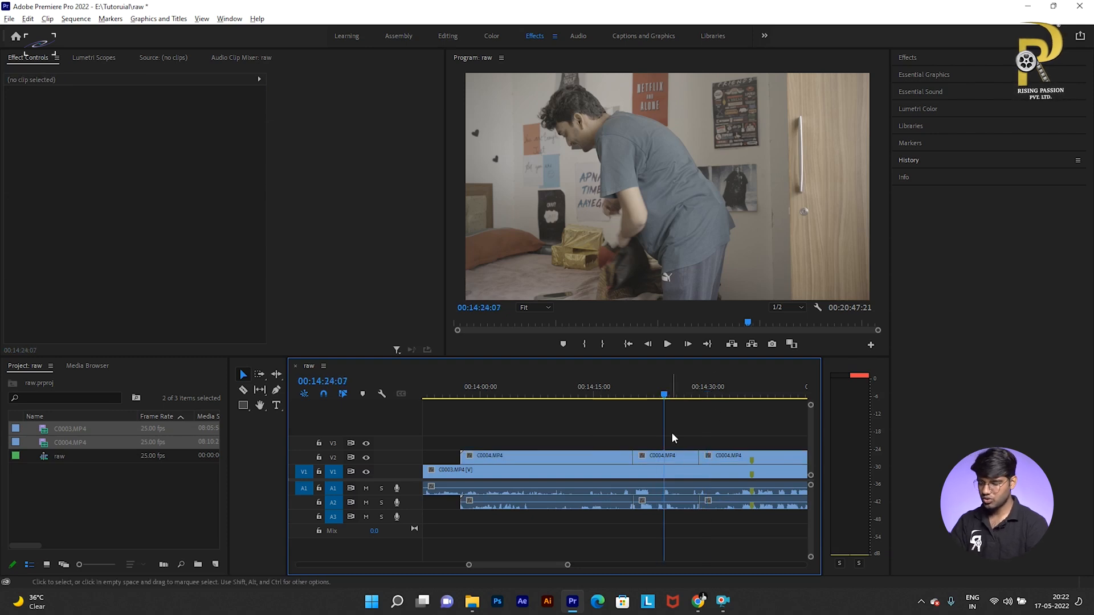
pyautogui.click(674, 456)
pyautogui.press('-')
pyautogui.press('=')
pyautogui.press('=')
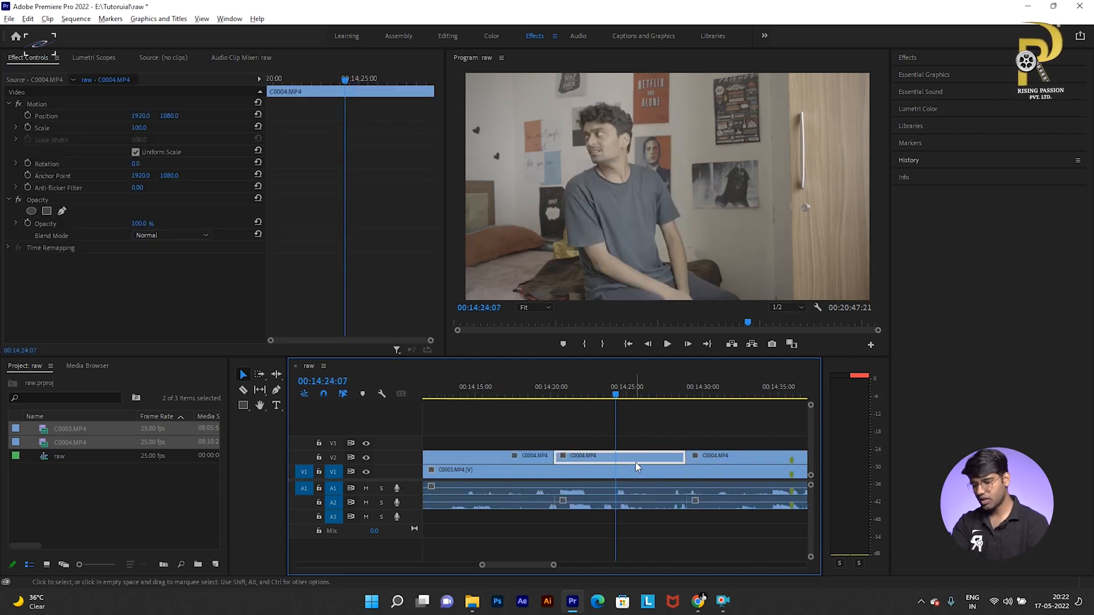
pyautogui.press('Delete')
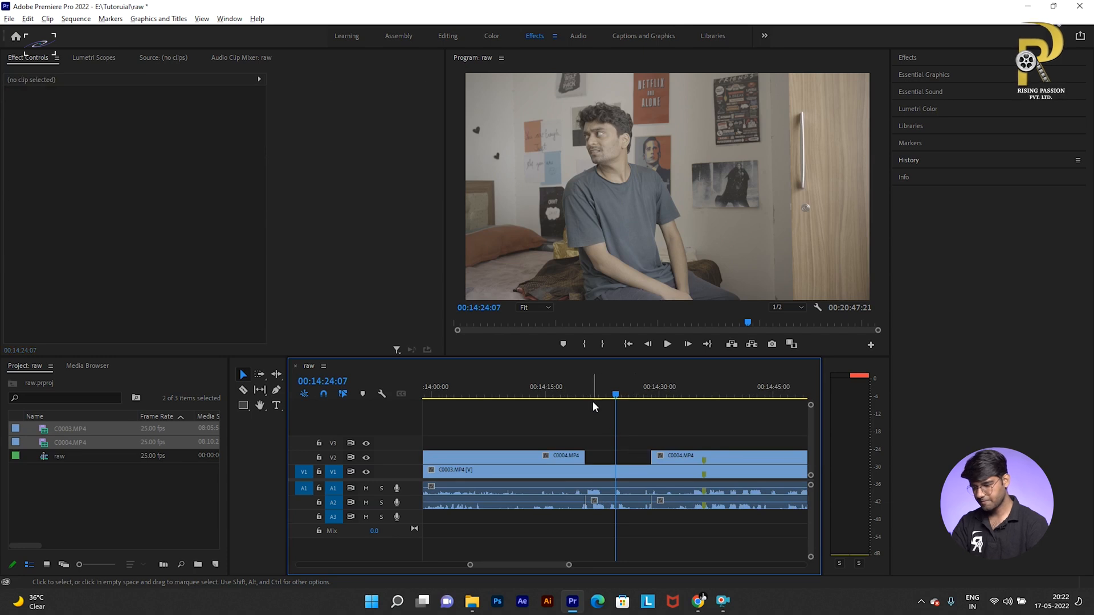
# Step: Play the sequence across the gap on V2 and undo the deletion of the middle C0004.MP4 video segment
pyautogui.click(570, 389)
pyautogui.press('space')
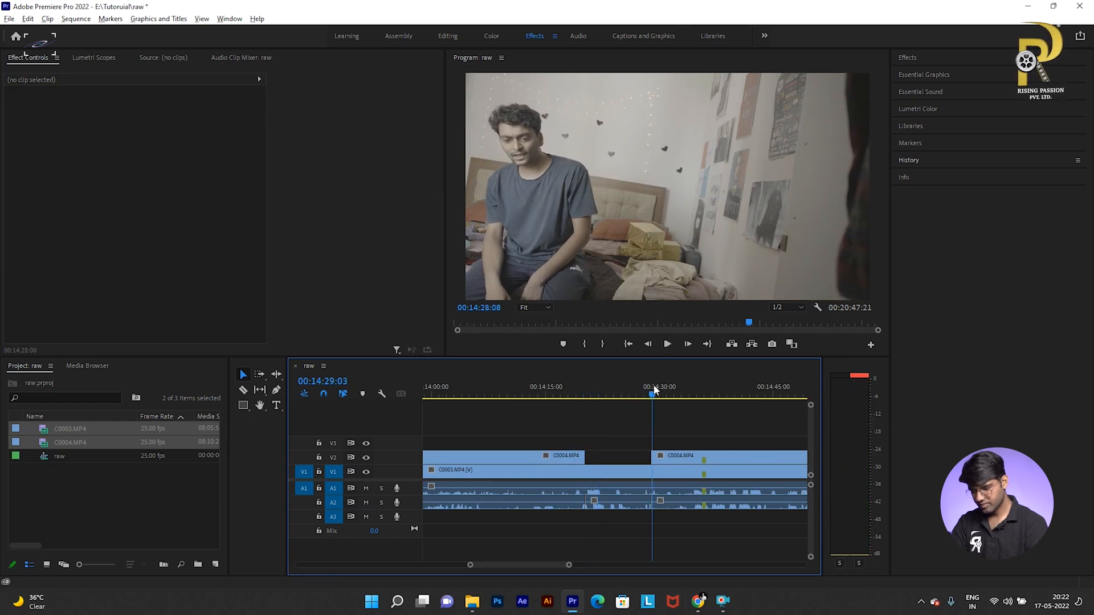
pyautogui.click(693, 395)
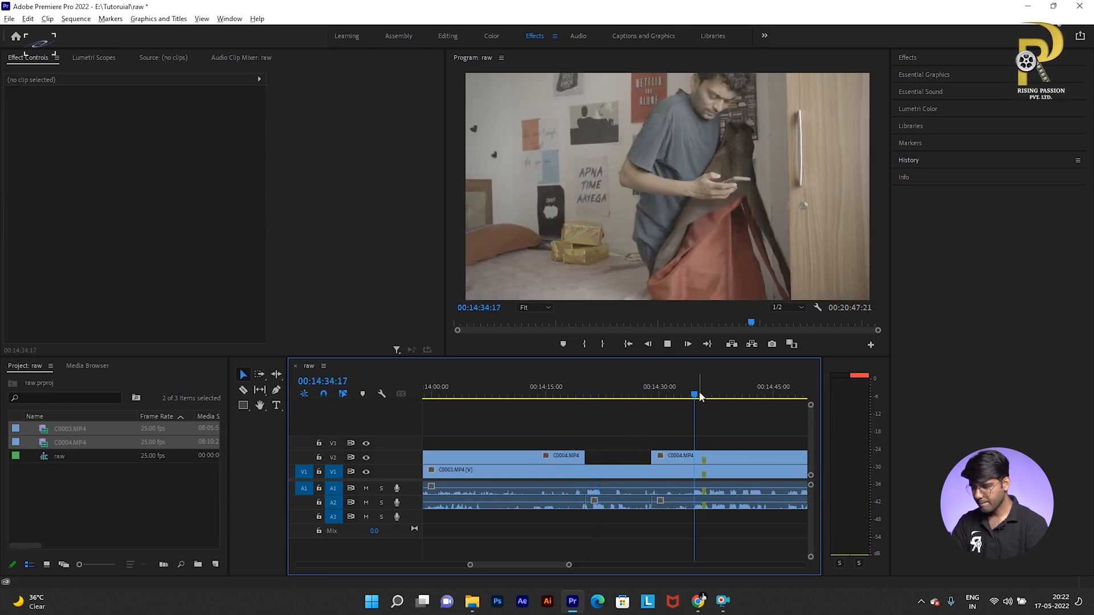
pyautogui.hotkey('ctrl', 'z')
# Step: Split C0003.MP4 on V1 and the audio on A1 and A2 at 00:14:34:12 and 00:14:43:06
pyautogui.click(702, 394)
pyautogui.press('space')
pyautogui.press('space')
pyautogui.click(691, 393)
pyautogui.hotkey('ctrl', 'k')
pyautogui.click(759, 393)
pyautogui.hotkey('ctrl', 'k')
# Step: Split the last C0004.MP4 video segment on V2 at 00:14:43:06 and 00:14:34:12
pyautogui.click(730, 456)
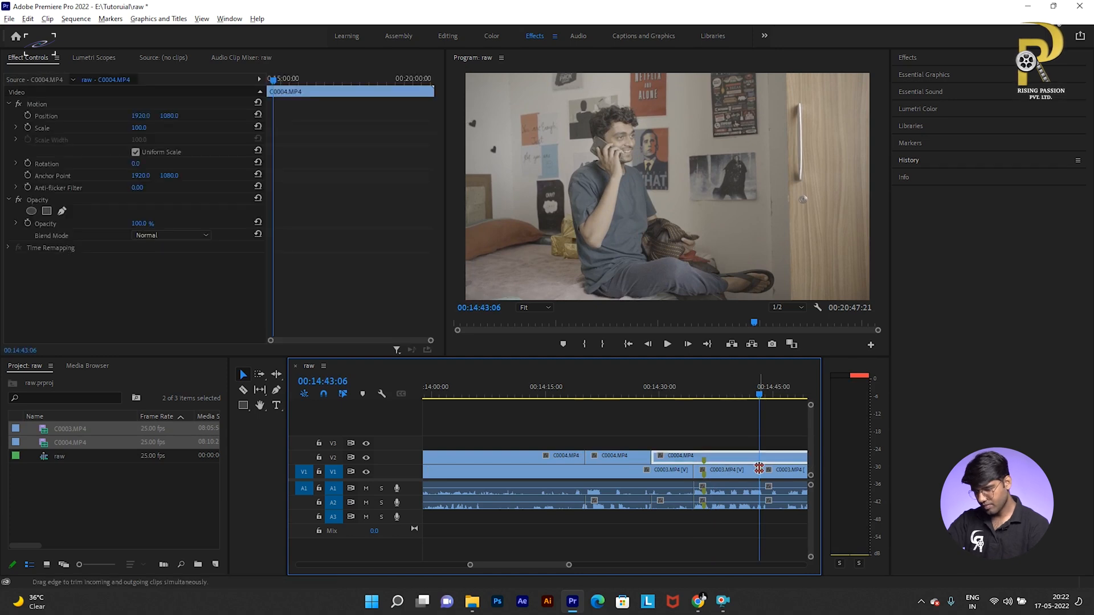
pyautogui.hotkey('ctrl', 'k')
pyautogui.press('Up')
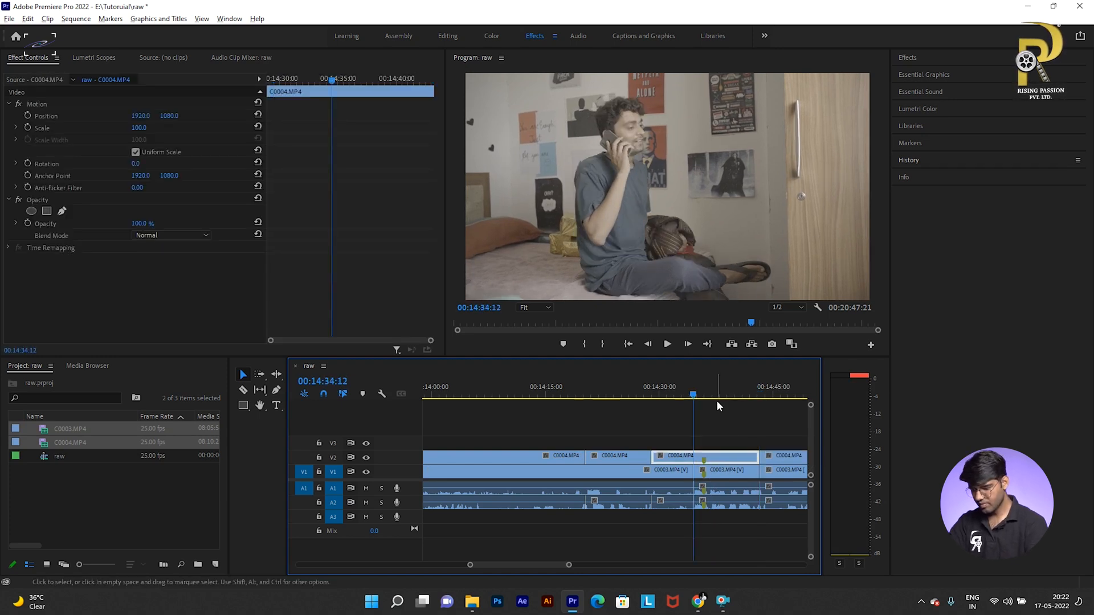
pyautogui.doubleClick(744, 459)
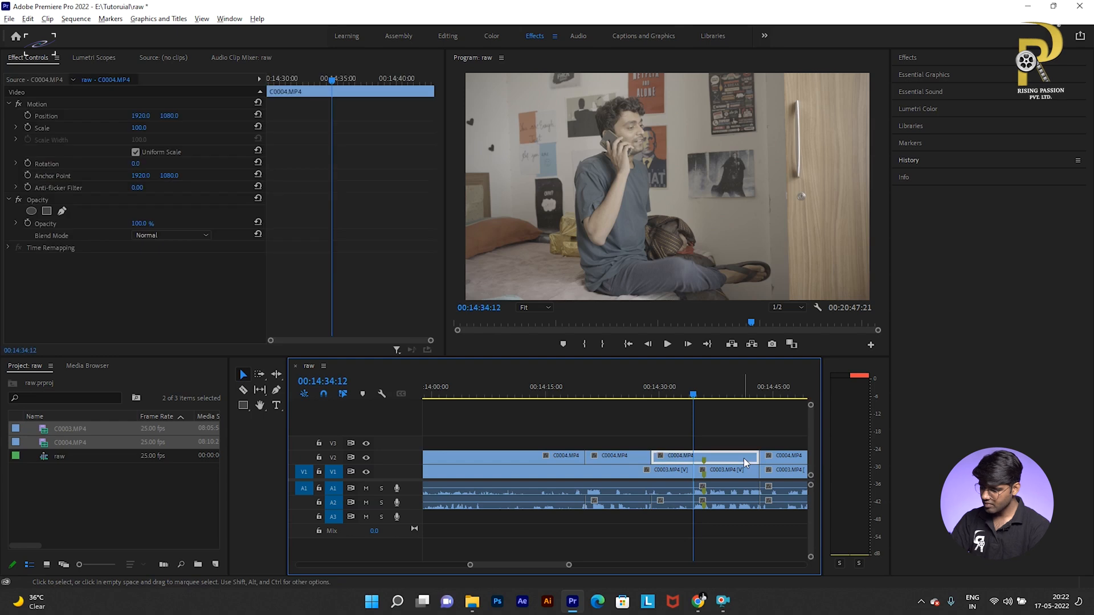
pyautogui.hotkey('ctrl', 'k')
# Step: Delete the C0004.MP4 video segment between 00:14:34:12 and 00:14:43:06 from V2 and play the switch to C0003.MP4
pyautogui.click(733, 455)
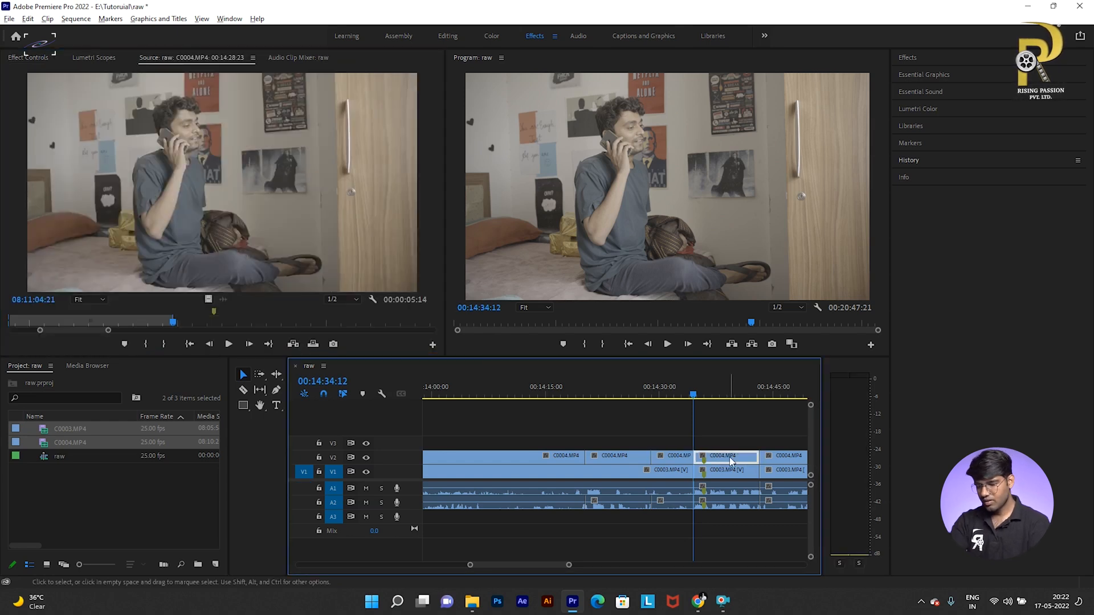
pyautogui.press('Delete')
pyautogui.click(681, 389)
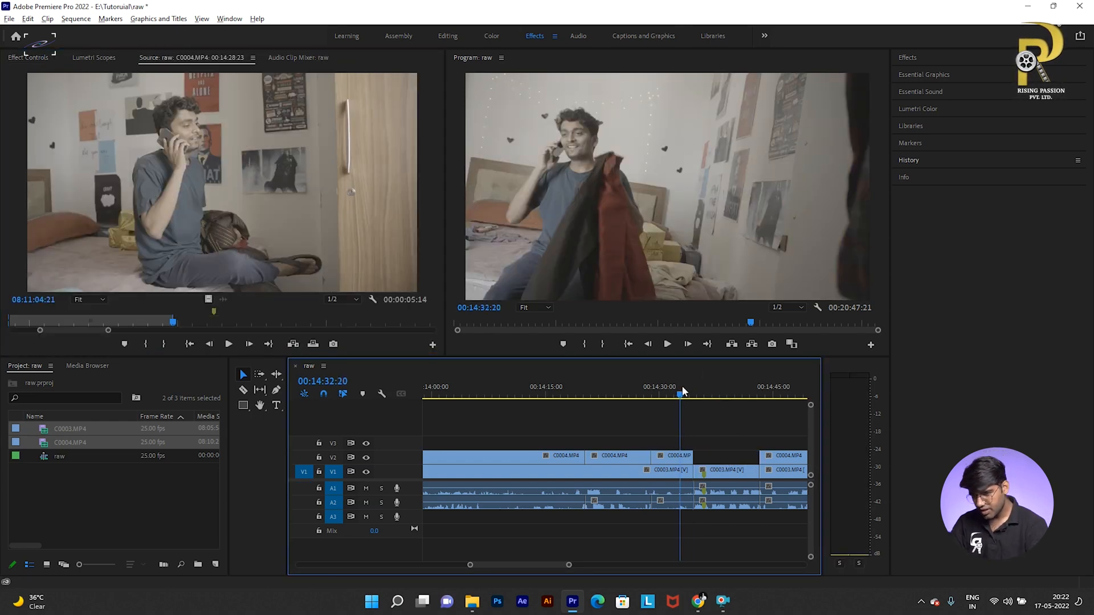
pyautogui.press('space')
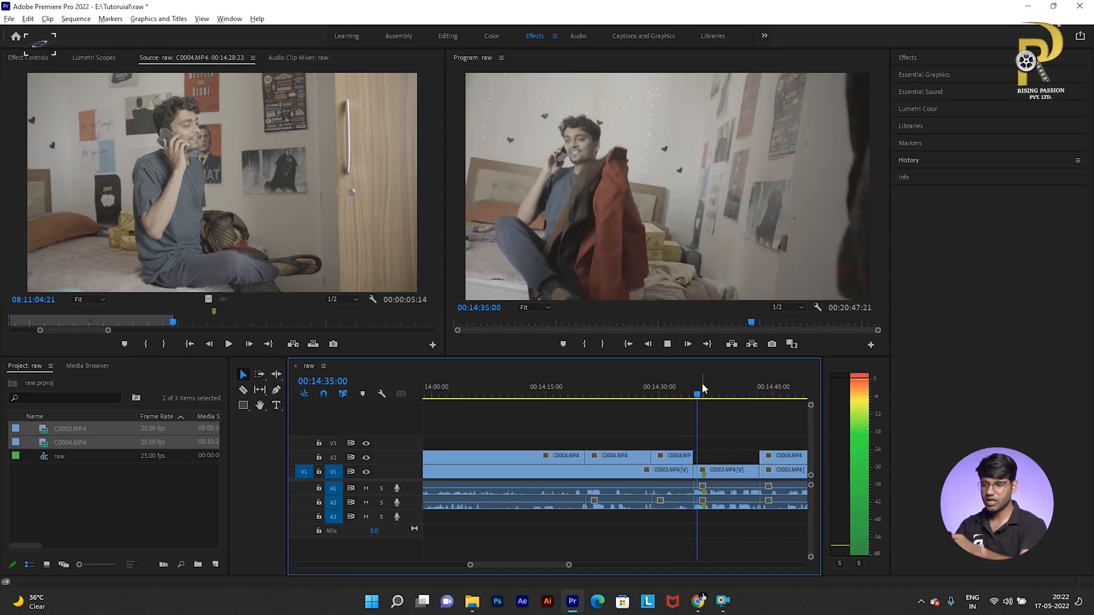
# Step: Mute audio track A2 and play the sequence across the angle switches at 00:14:34:12 and 00:14:43:06
pyautogui.press('space')
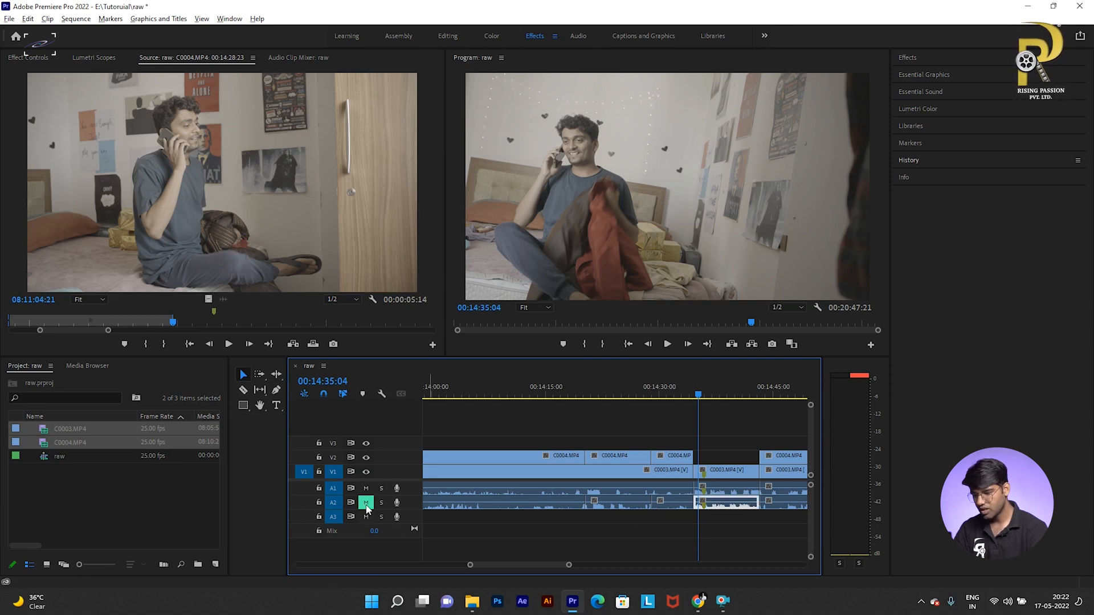
pyautogui.click(644, 382)
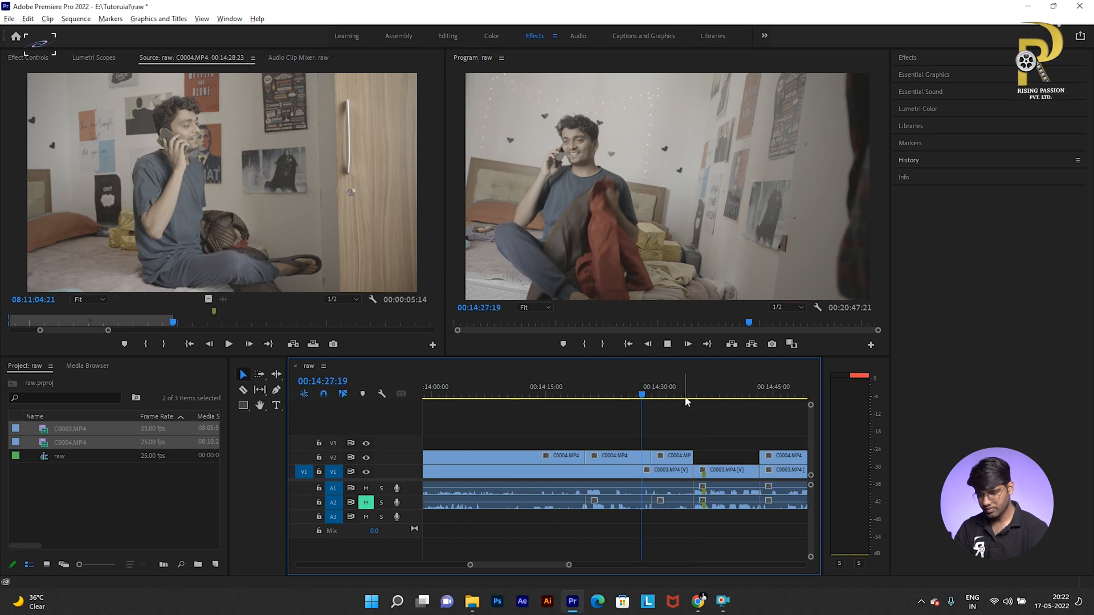
pyautogui.click(671, 388)
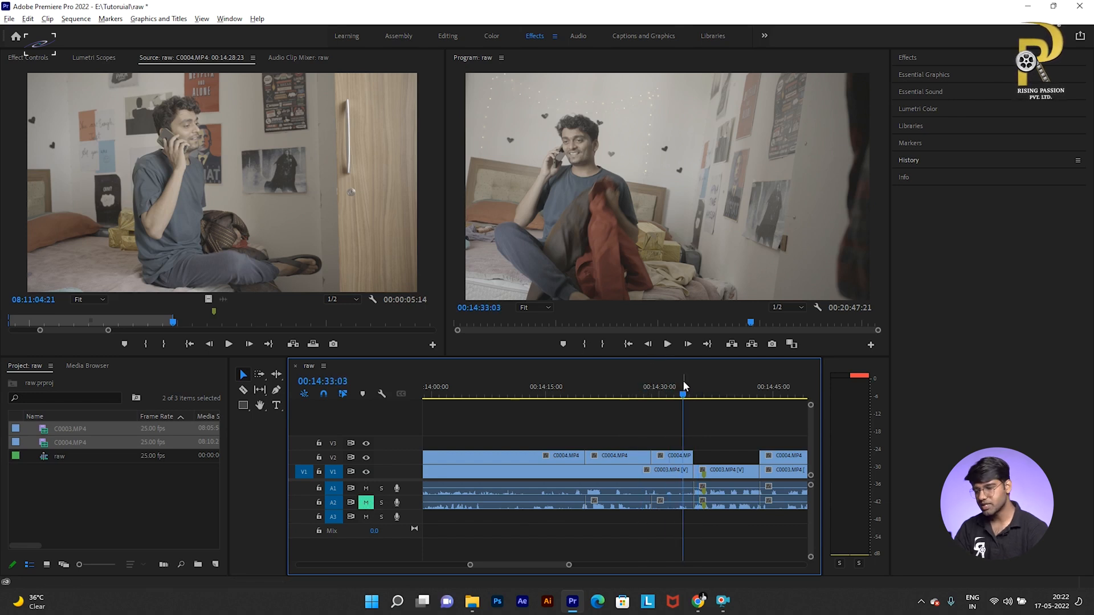
pyautogui.press('space')
pyautogui.click(678, 381)
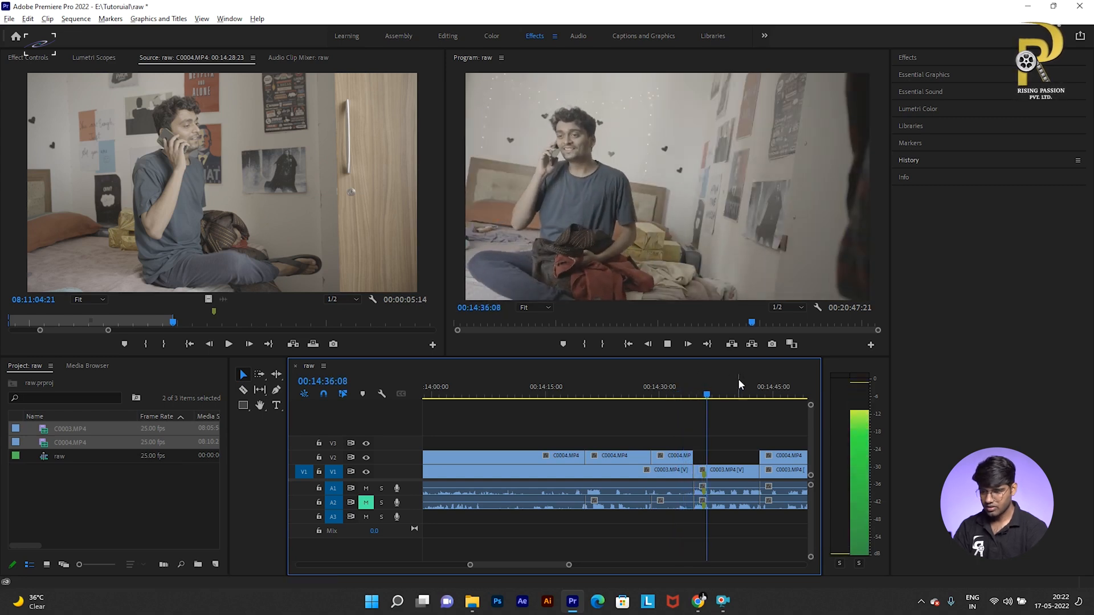
pyautogui.click(756, 389)
pyautogui.moveTo(756, 389); pyautogui.dragTo(731, 407)
pyautogui.press('space')
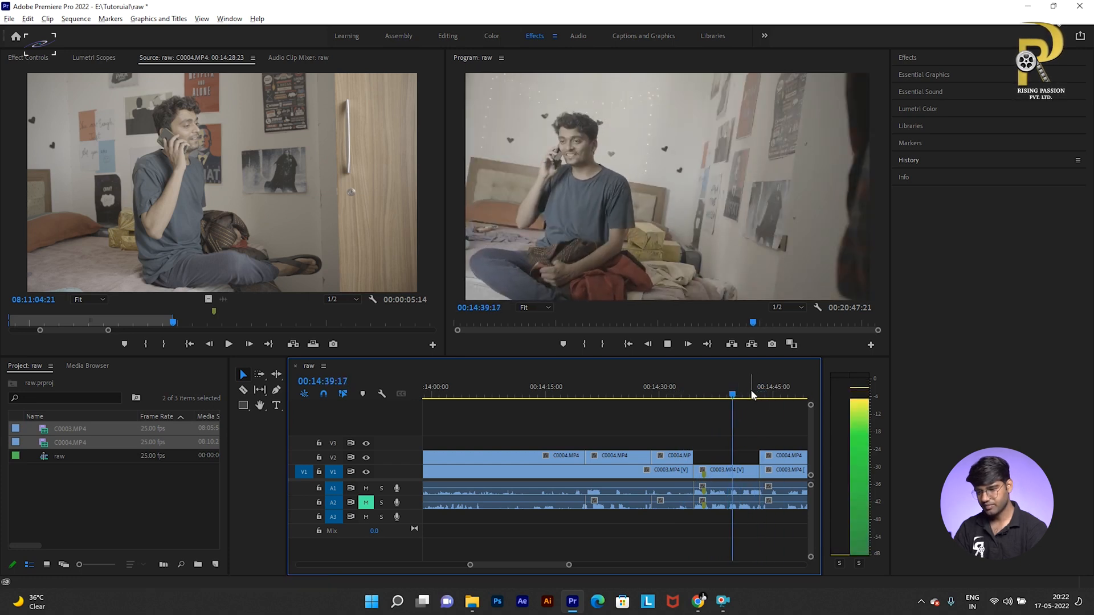
pyautogui.click(746, 392)
pyautogui.press('space')
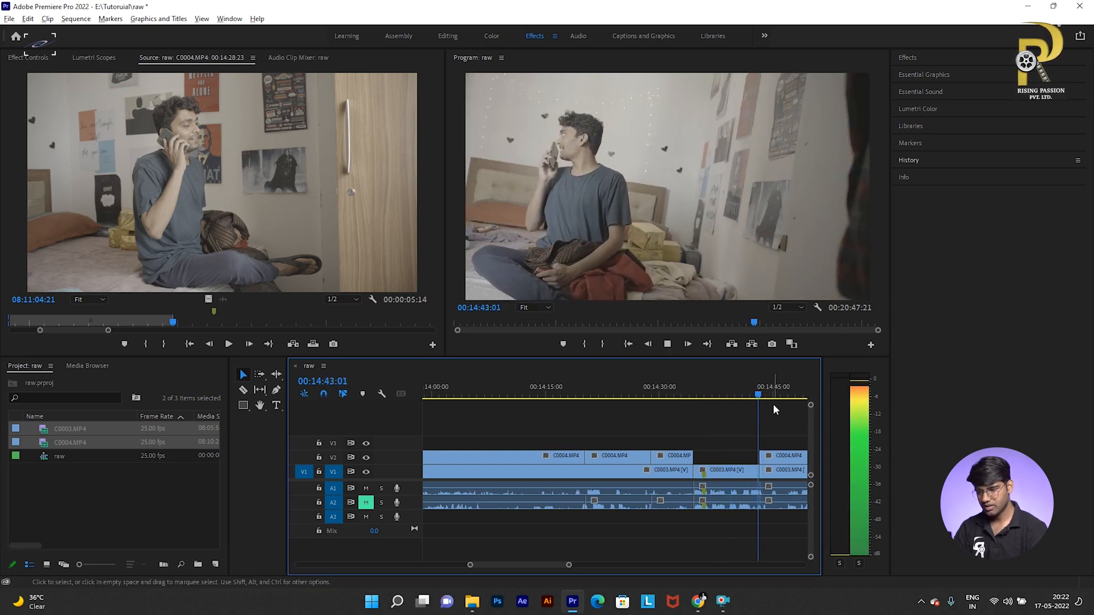
pyautogui.press('space')
pyautogui.click(743, 398)
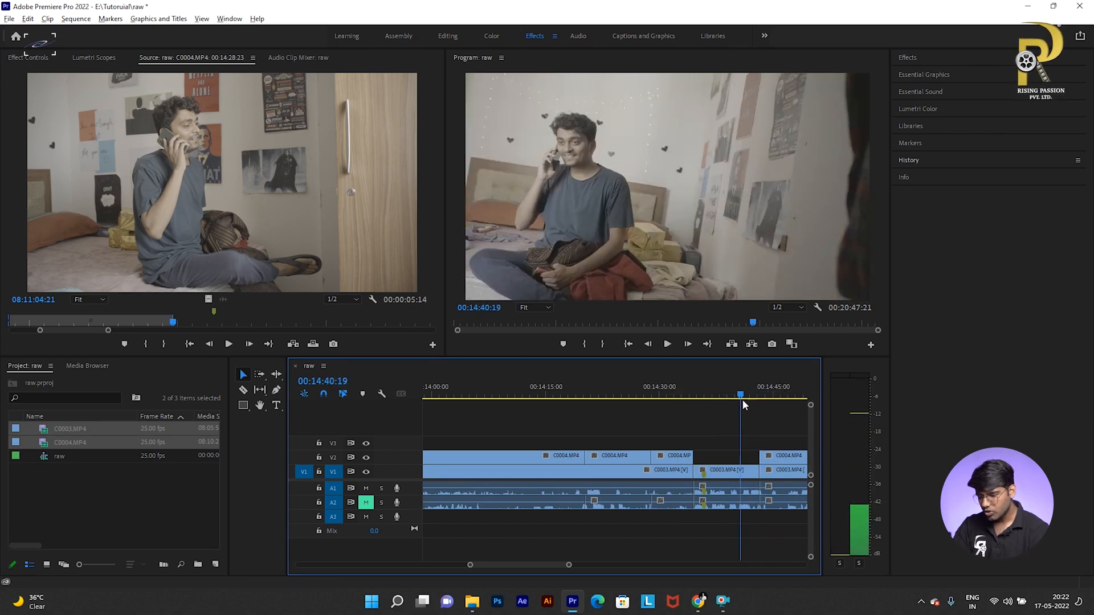
# Step: Examine the angle switch at 00:14:34:12 up close, replaying from shortly before it to check how the action matches
pyautogui.press('-')
pyautogui.press('=')
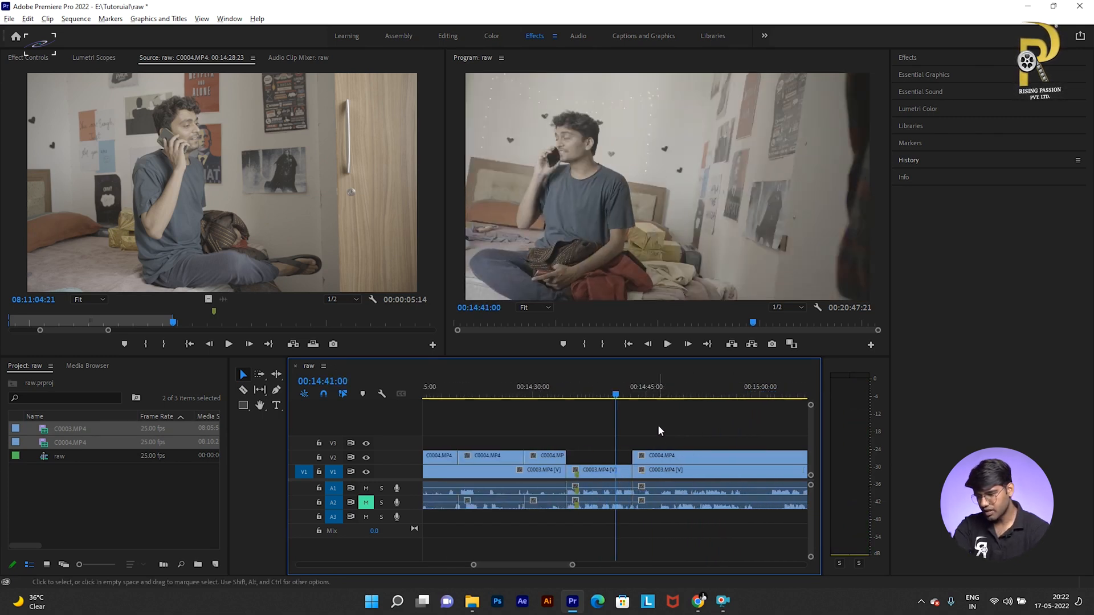
pyautogui.click(549, 396)
pyautogui.press('=')
pyautogui.press('=')
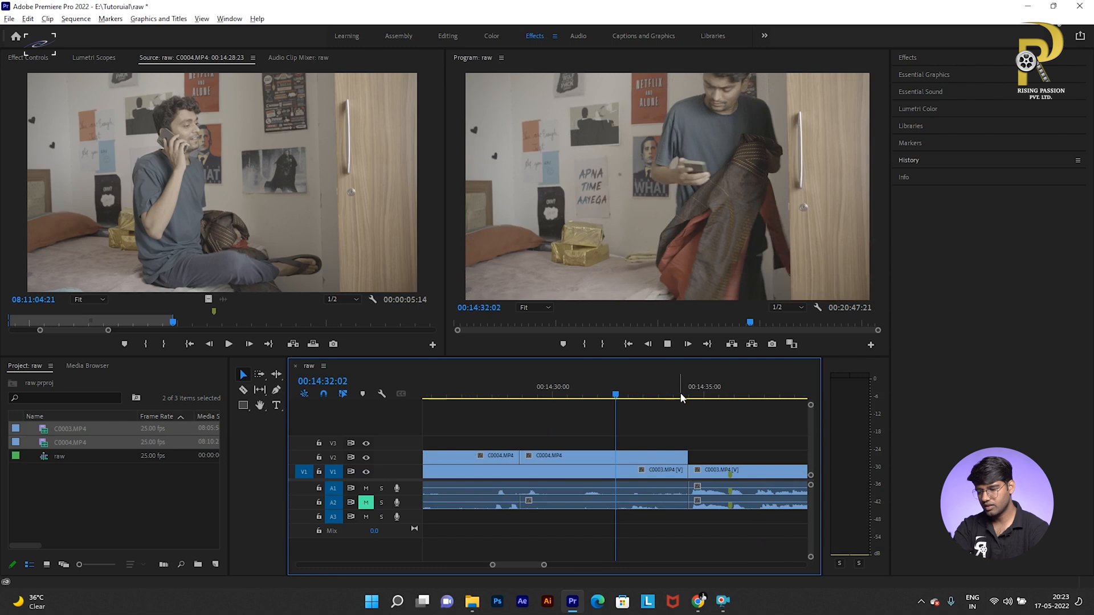
pyautogui.press('space')
pyautogui.press('space')
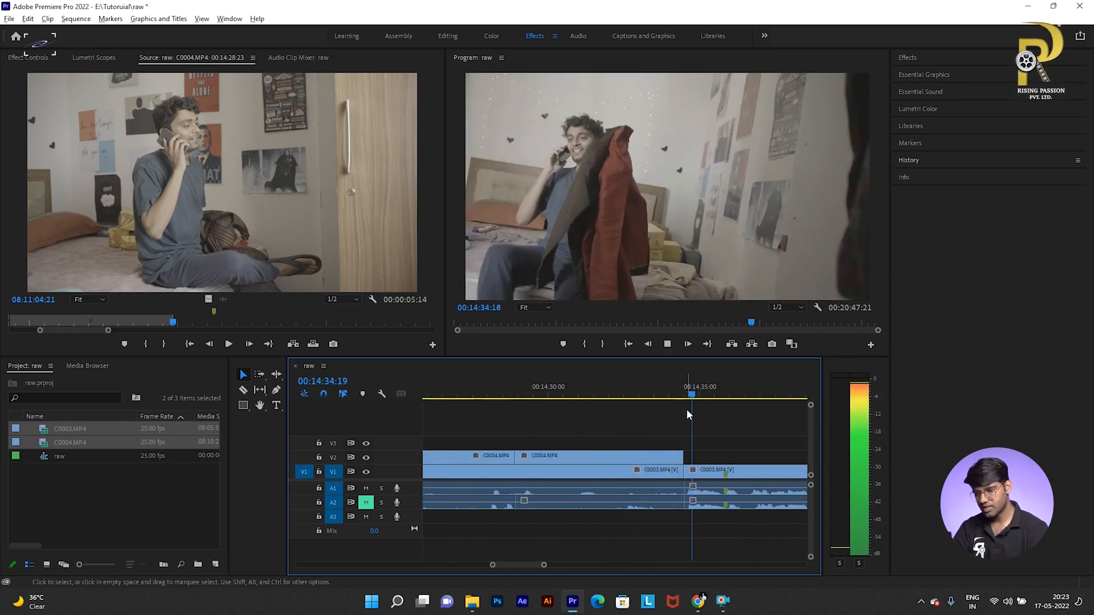
pyautogui.moveTo(693, 383); pyautogui.dragTo(763, 406)
pyautogui.press('-')
pyautogui.press('-')
pyautogui.click(619, 395)
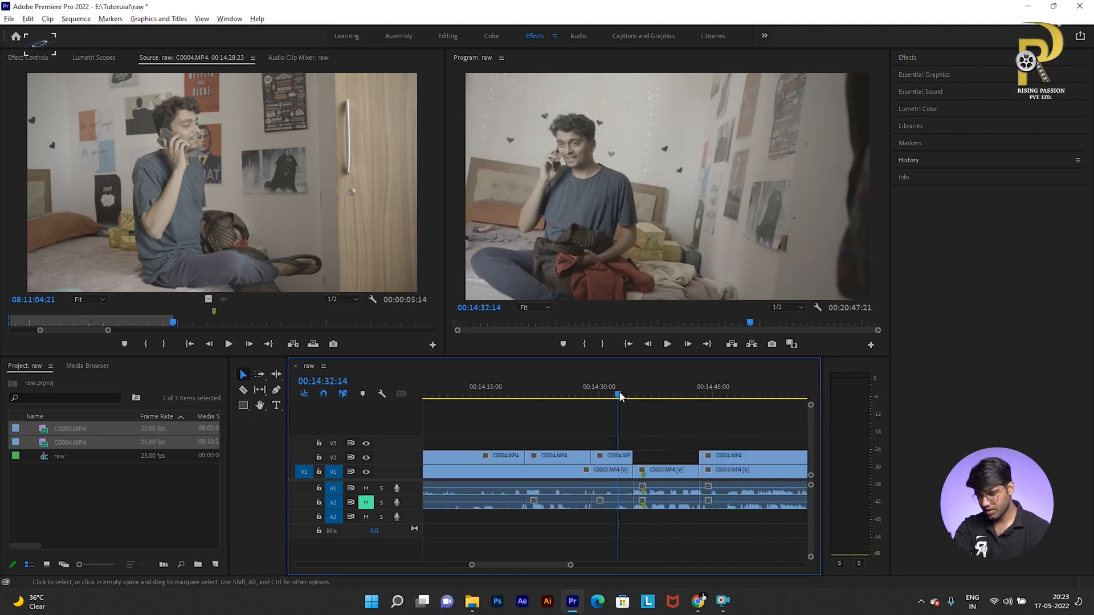
pyautogui.press('=')
pyautogui.press('=')
pyautogui.click(611, 458)
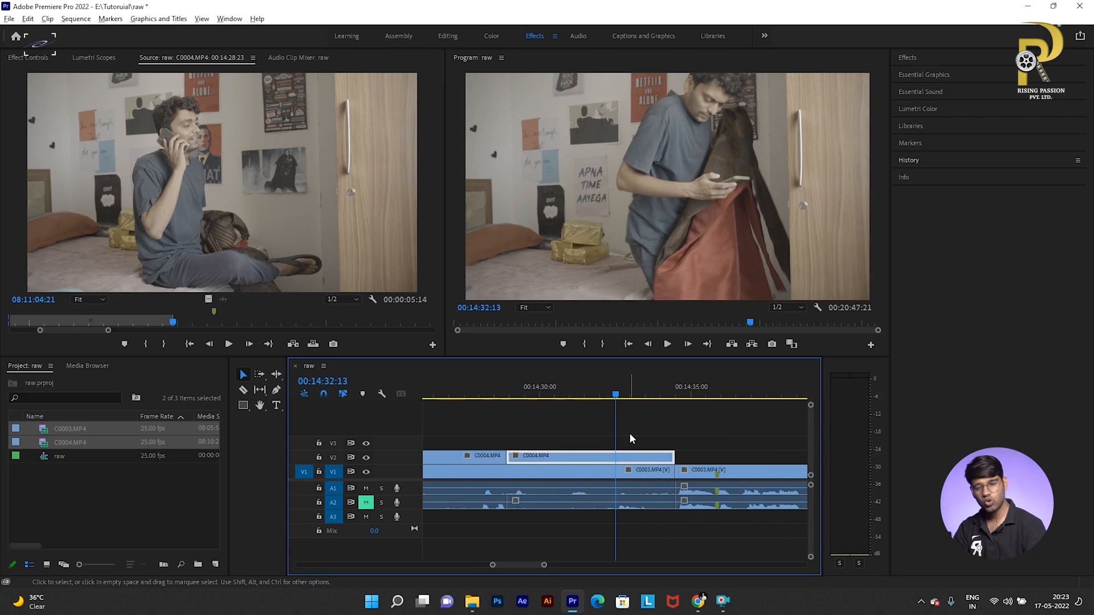
pyautogui.press('space')
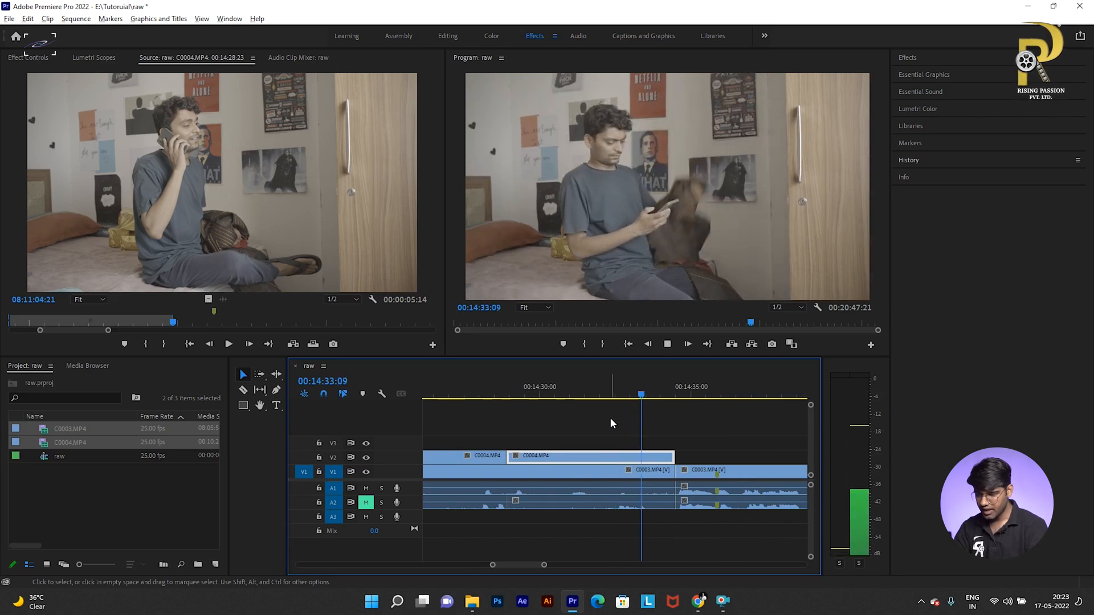
pyautogui.press('space')
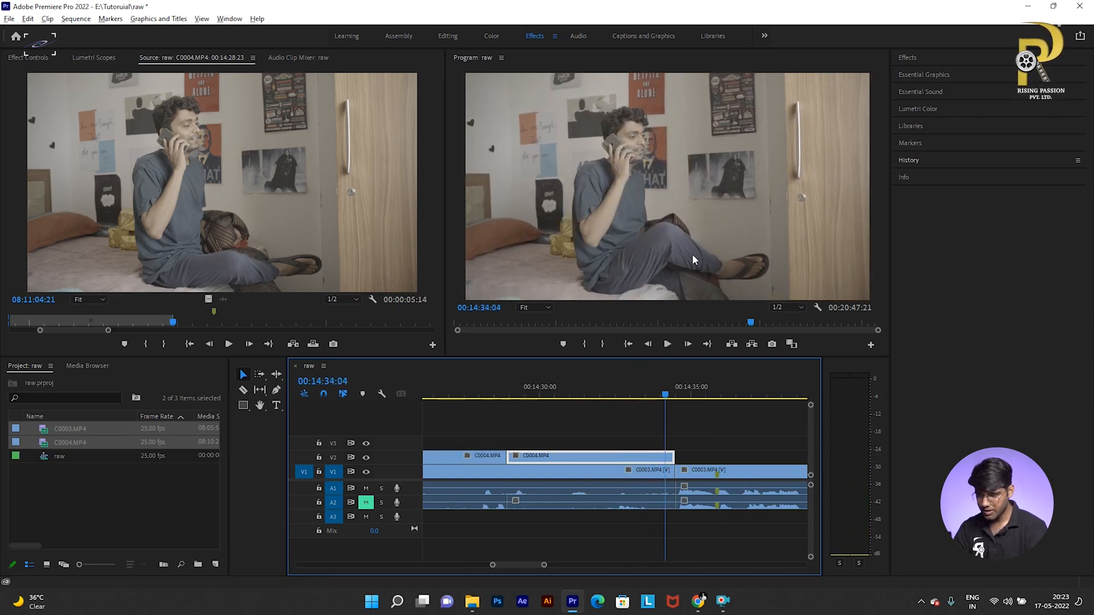
# Step: Move the C0004.MP4 video segments before the gap on V2 slightly later, so the last one starts at 00:14:29:11
pyautogui.click(722, 448)
pyautogui.moveTo(558, 437); pyautogui.dragTo(489, 457)
pyautogui.moveTo(561, 461); pyautogui.dragTo(585, 459)
# Step: Play the sequence repeatedly across the shifted cut from C0004.MP4 to C0003.MP4 to examine the continuity between the angles
pyautogui.click(637, 380)
pyautogui.press('space')
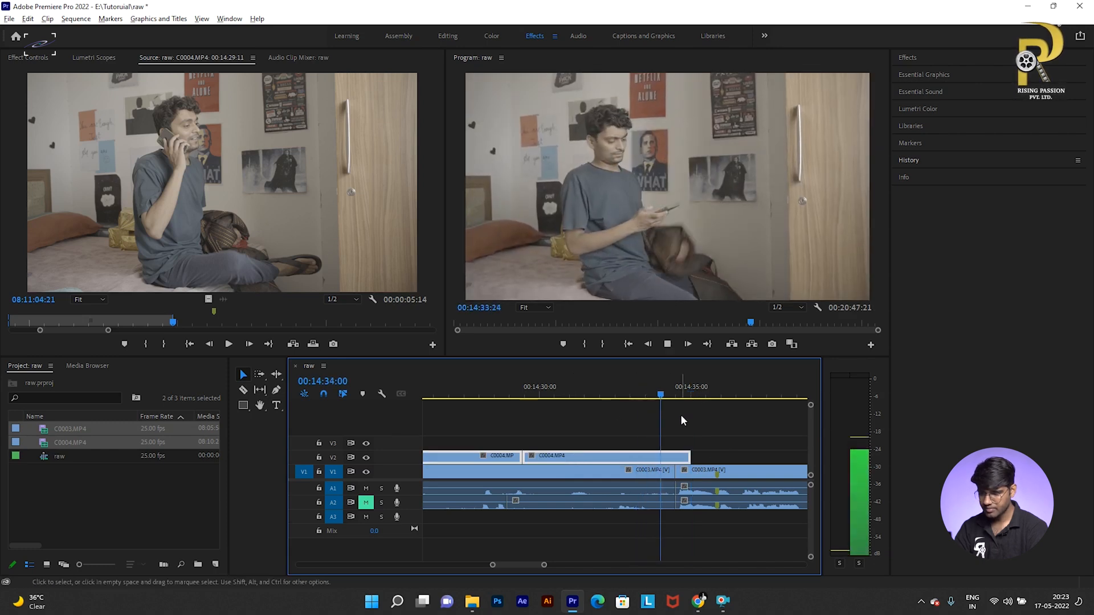
pyautogui.press('space')
pyautogui.click(679, 393)
pyautogui.press('space')
pyautogui.press('space')
pyautogui.press('space')
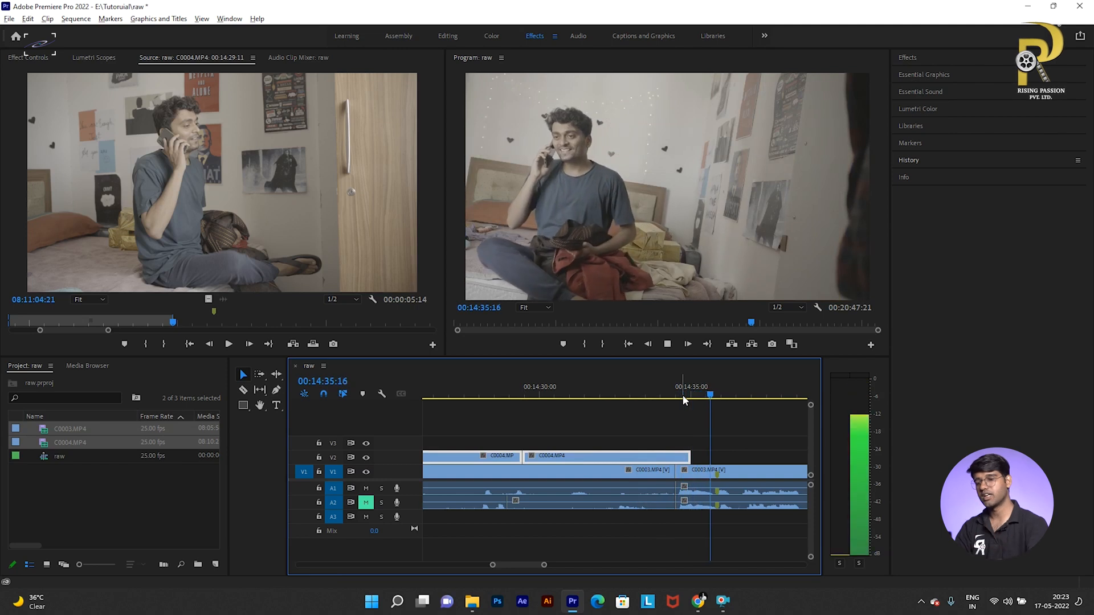
pyautogui.press('space')
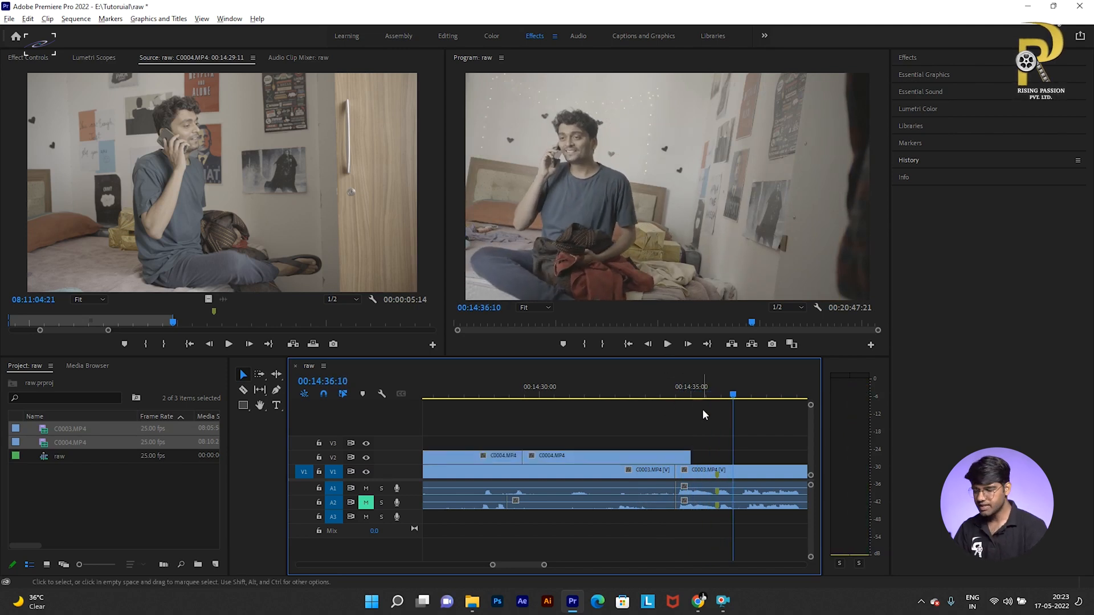
# Step: Unmute audio track A2
pyautogui.press('-')
pyautogui.press('-')
pyautogui.press('-')
pyautogui.press('-')
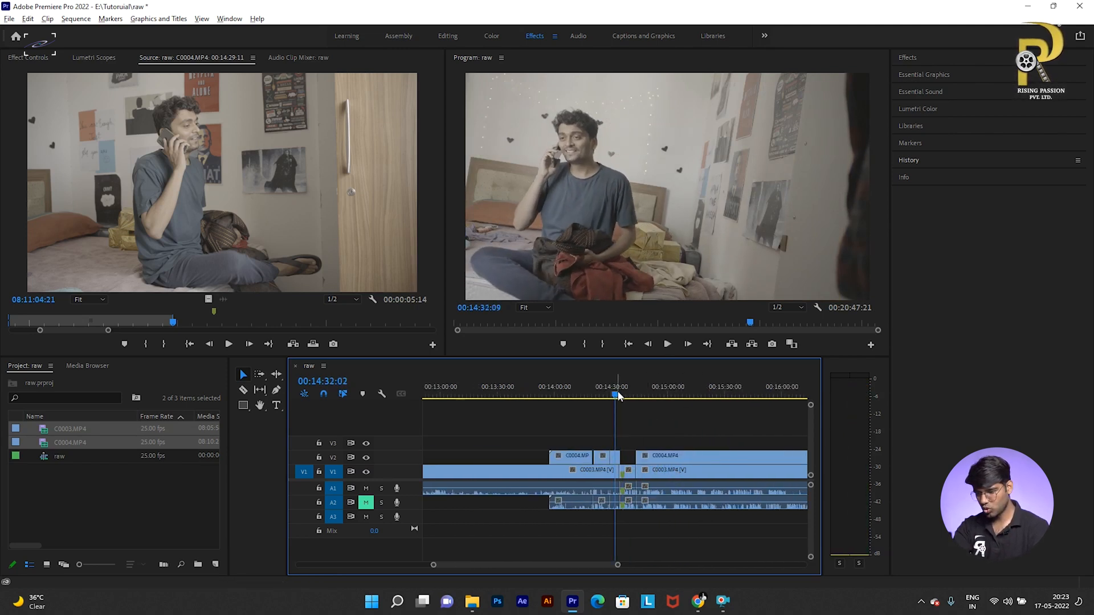
pyautogui.press('-')
pyautogui.press('-')
pyautogui.click(654, 393)
pyautogui.press('=')
pyautogui.press('=')
pyautogui.press('-')
pyautogui.press('-')
pyautogui.press('-')
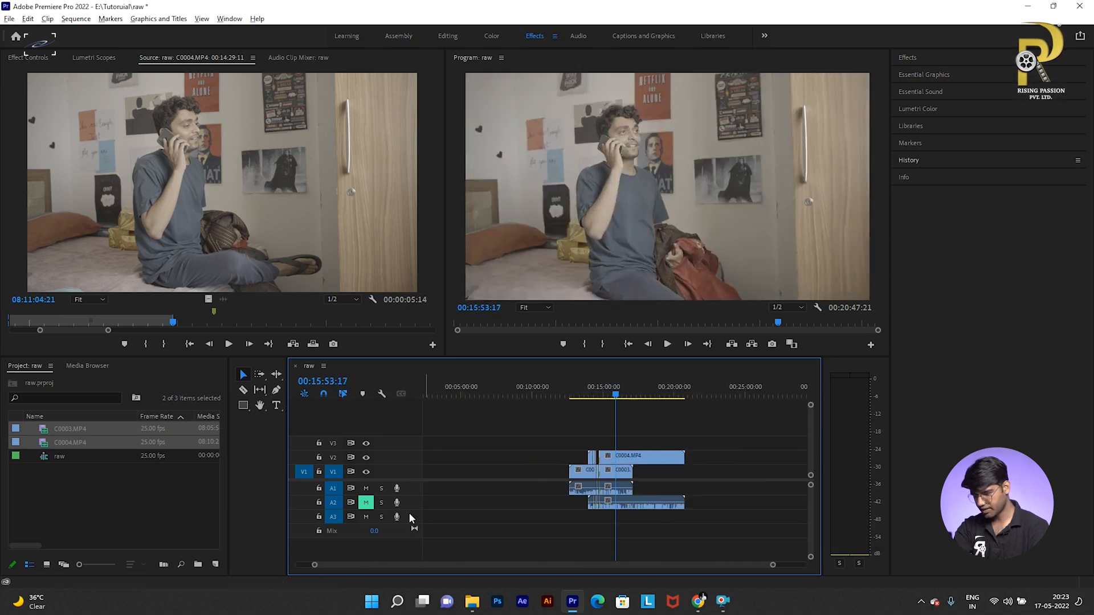
pyautogui.click(366, 506)
# Step: Disable the last C0004.MP4 audio segment on track A2, leaving the rest of the track enabled
pyautogui.press('=')
pyautogui.press('=')
pyautogui.click(576, 394)
pyautogui.press('-')
pyautogui.press('=')
pyautogui.click(634, 394)
pyautogui.press('=')
pyautogui.press('-')
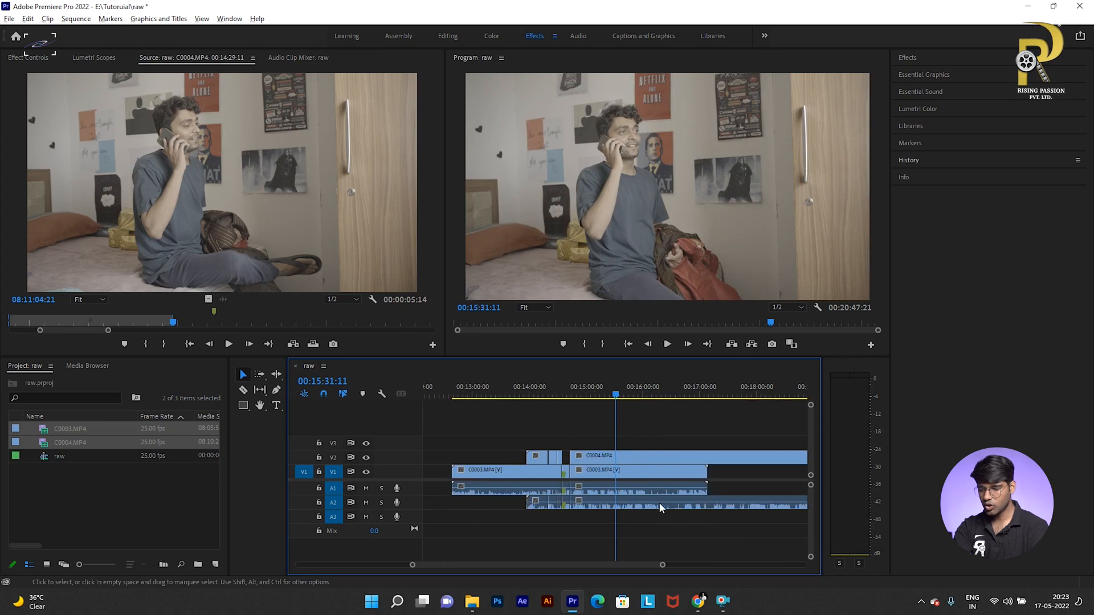
pyautogui.press('-')
pyautogui.click(658, 504)
pyautogui.press('=')
pyautogui.press('=')
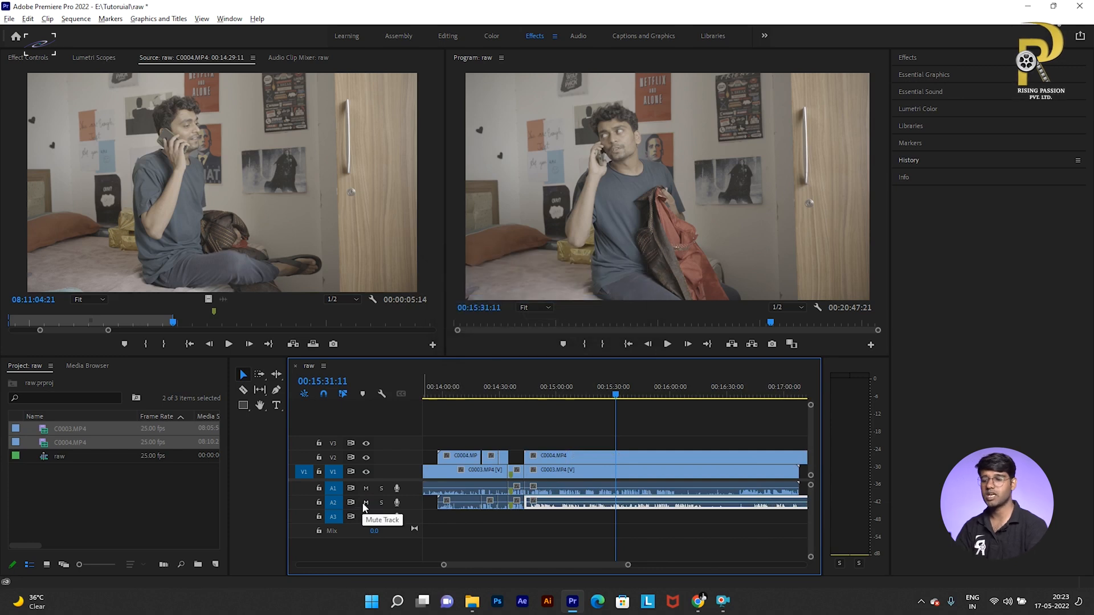
pyautogui.rightClick(664, 503)
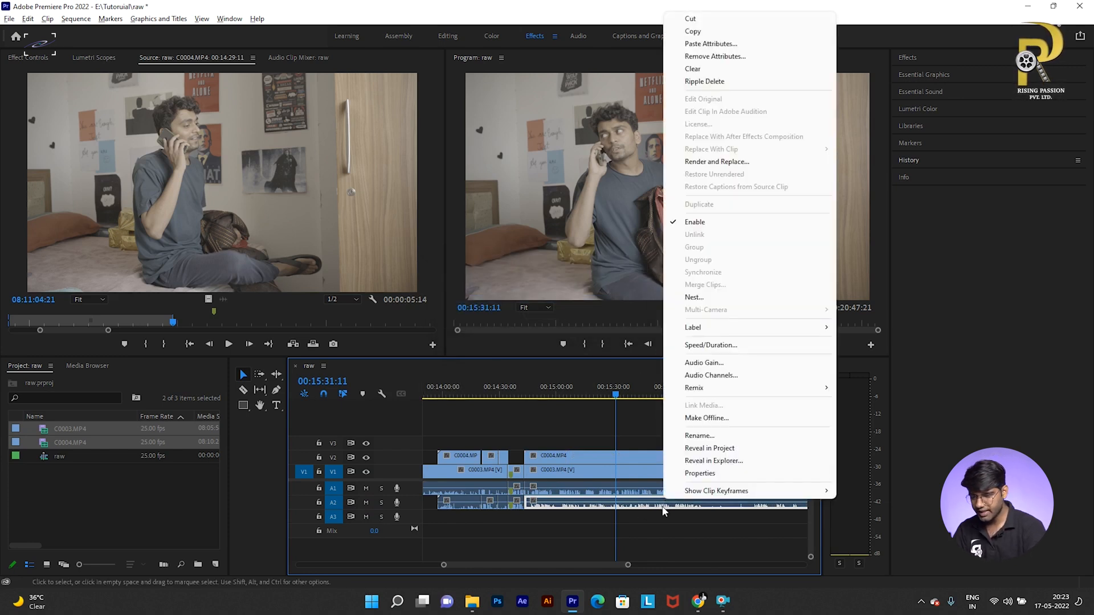
pyautogui.click(730, 224)
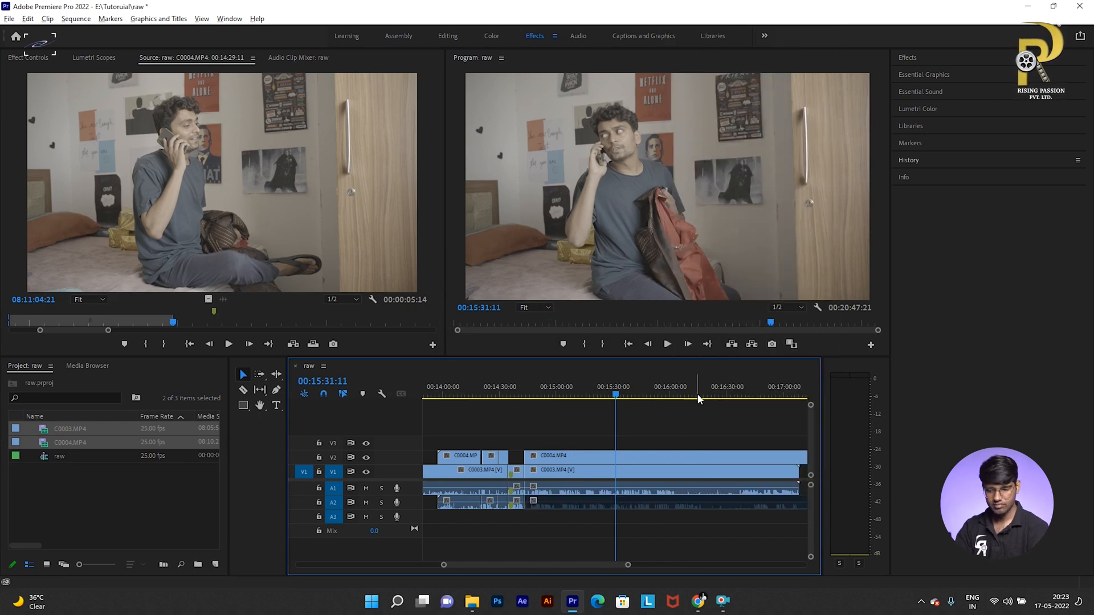
# Step: Play the sequence briefly from 00:15:31:11 with the A2 audio segment disabled, and undo the disabling
pyautogui.press('space')
pyautogui.press('space')
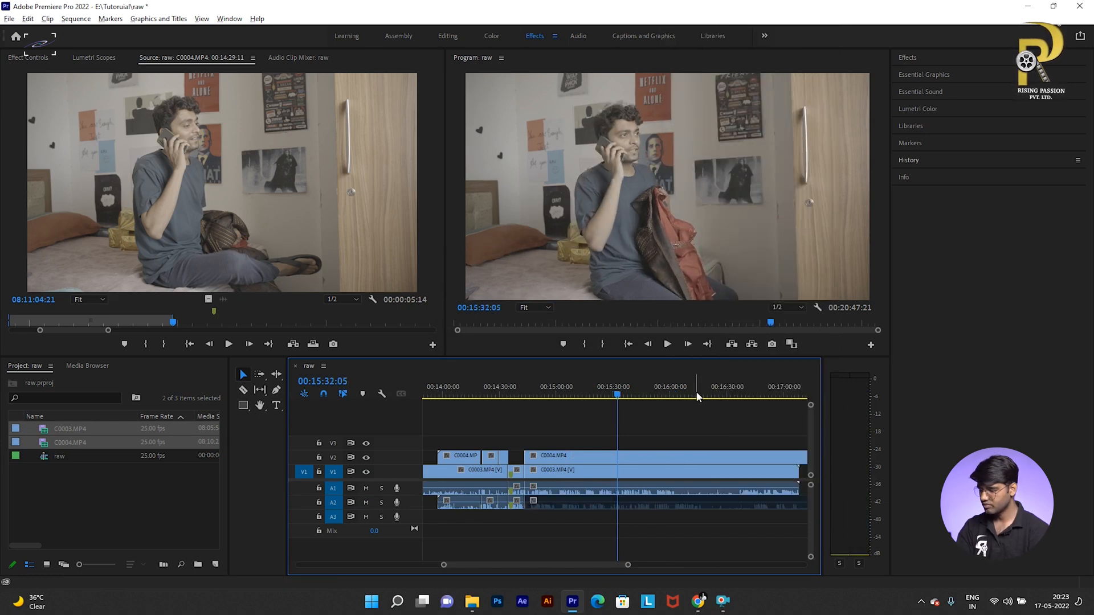
pyautogui.hotkey('ctrl', 'z')
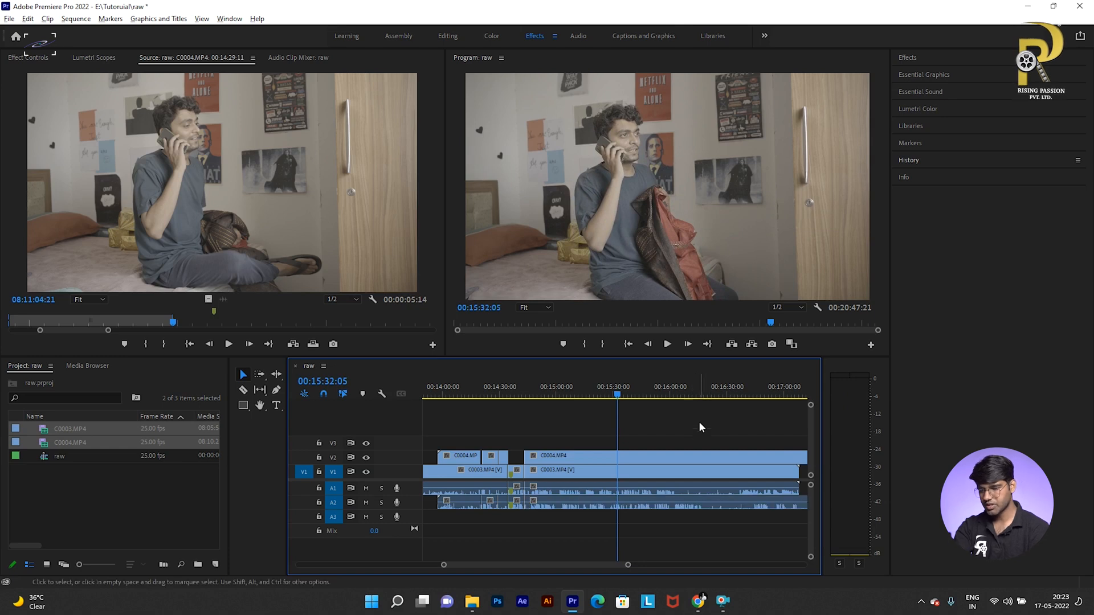
# Step: Move all C0004.MP4 segments beyond the end of C0003.MP4, to about 00:19:11, with their video on V1
pyautogui.press('-')
pyautogui.press('-')
pyautogui.press('-')
pyautogui.click(650, 392)
pyautogui.press('=')
pyautogui.moveTo(644, 429); pyautogui.dragTo(510, 461)
pyautogui.moveTo(487, 525); pyautogui.dragTo(541, 508)
pyautogui.moveTo(546, 457); pyautogui.dragTo(677, 466)
pyautogui.click(682, 442)
pyautogui.moveTo(637, 538); pyautogui.dragTo(680, 495)
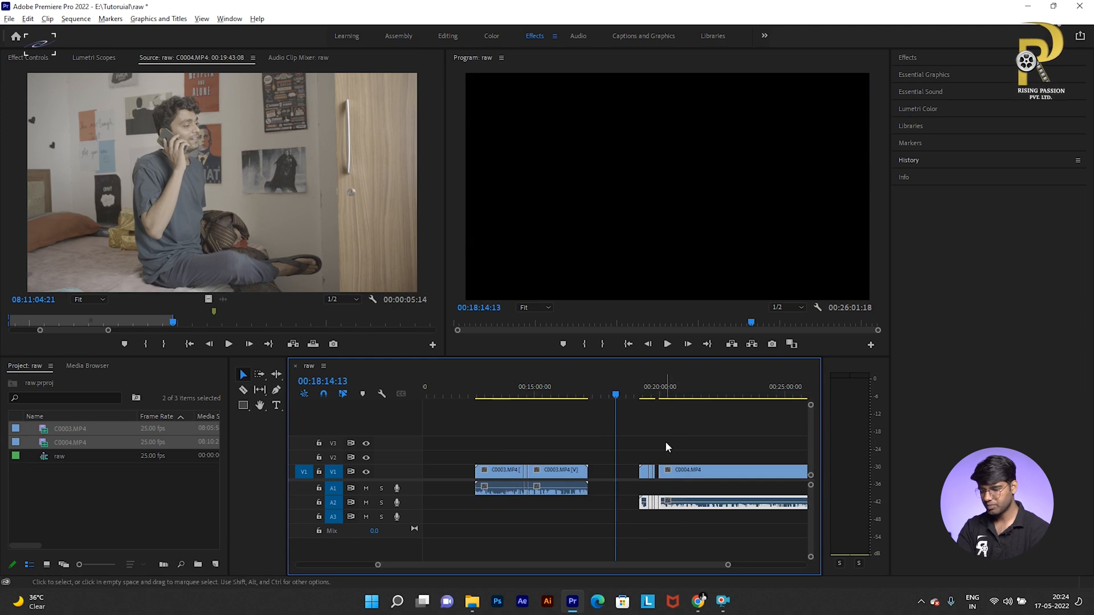
pyautogui.click(634, 313)
pyautogui.click(612, 409)
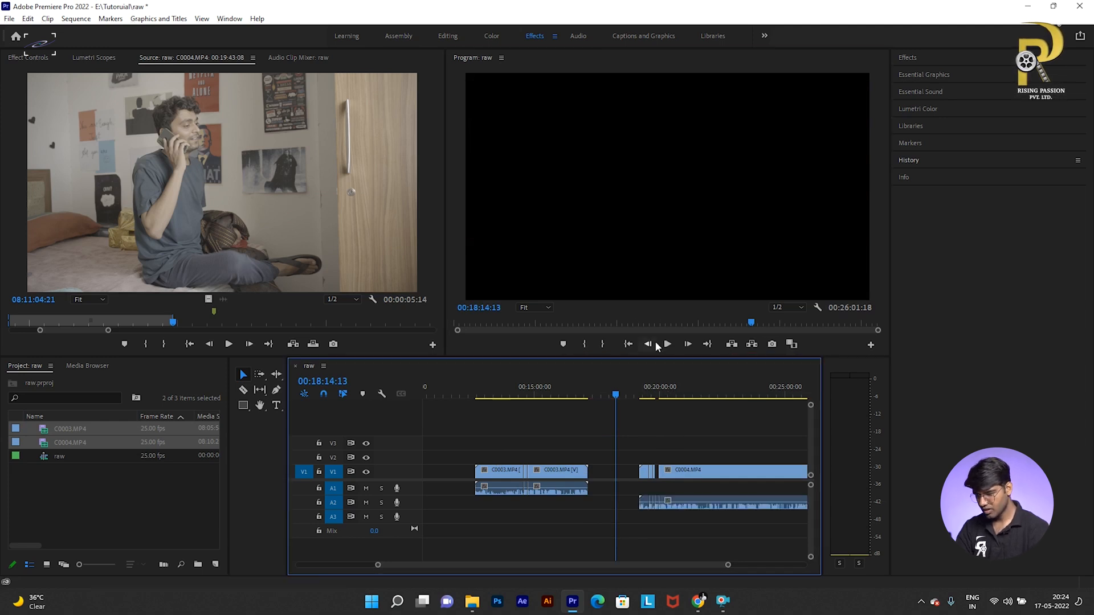
# Step: Scrub through the C0003.MP4 segments on V1 between 00:13:45:00 and 00:15:30:09 to examine the footage of that angle alone
pyautogui.press('=')
pyautogui.press('=')
pyautogui.press('=')
pyautogui.press('-')
pyautogui.press('-')
pyautogui.press('=')
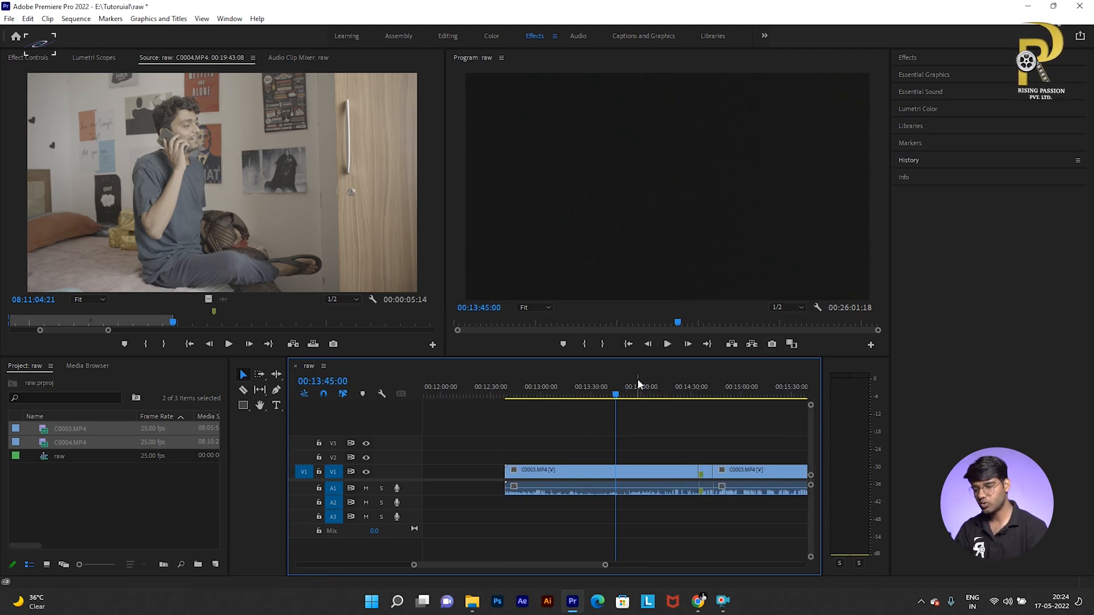
pyautogui.moveTo(638, 400); pyautogui.dragTo(674, 397)
pyautogui.press('-')
pyautogui.press('=')
pyautogui.press('=')
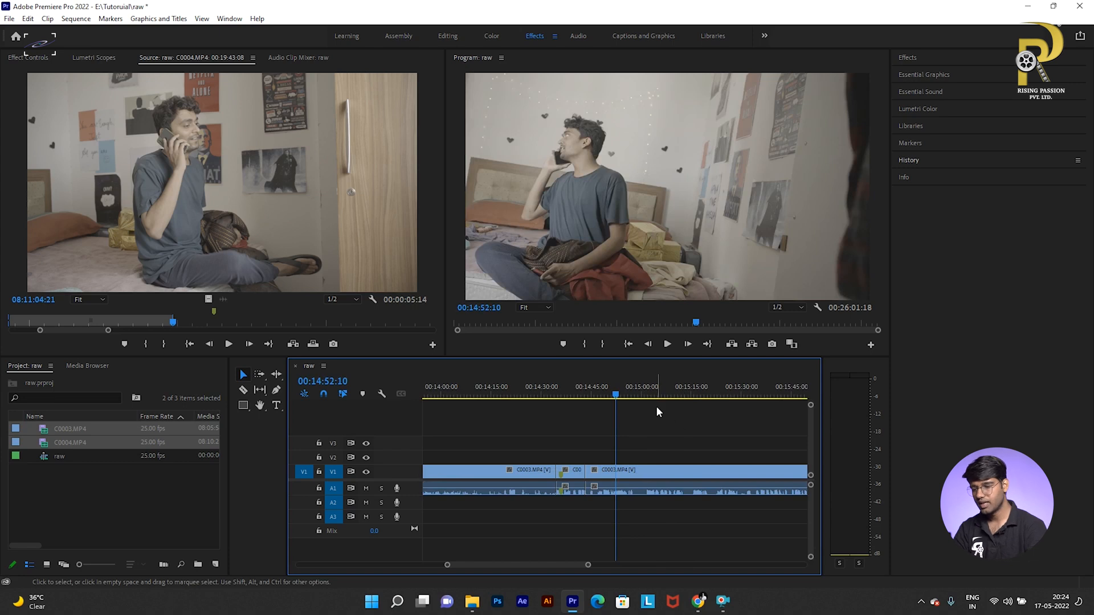
pyautogui.click(641, 395)
pyautogui.moveTo(661, 395); pyautogui.dragTo(746, 394)
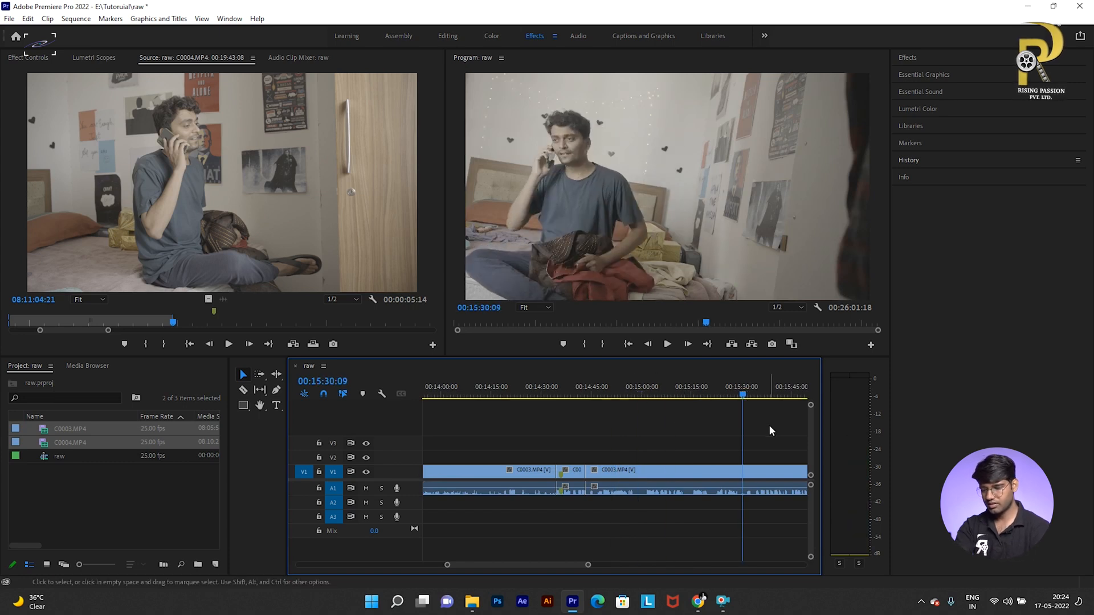
# Step: Extend the C0004.MP4 video segment starting at 00:19:43:08 across the V1 gap, and move the C0004.MP4 audio from A2 to A1
pyautogui.press('-')
pyautogui.press('-')
pyautogui.press('-')
pyautogui.click(758, 393)
pyautogui.press('=')
pyautogui.press('=')
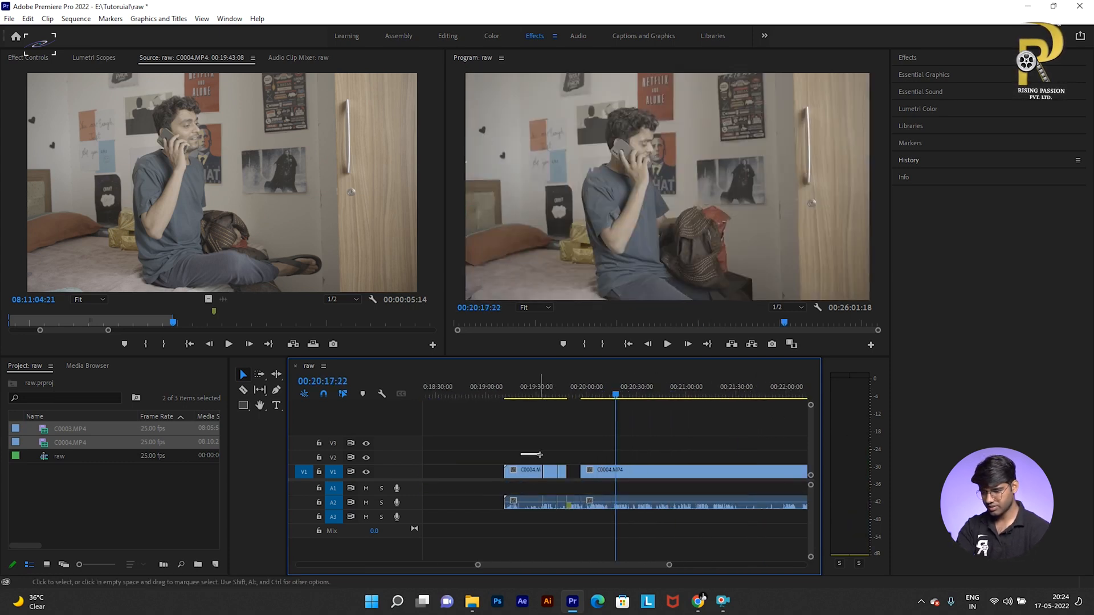
pyautogui.moveTo(531, 528); pyautogui.dragTo(606, 497)
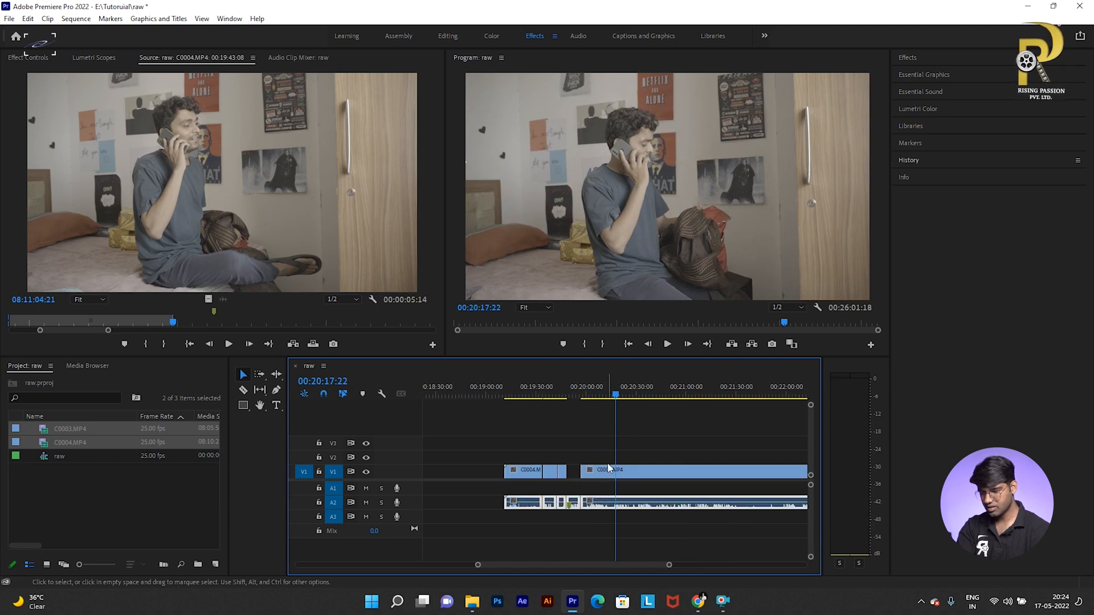
pyautogui.click(633, 405)
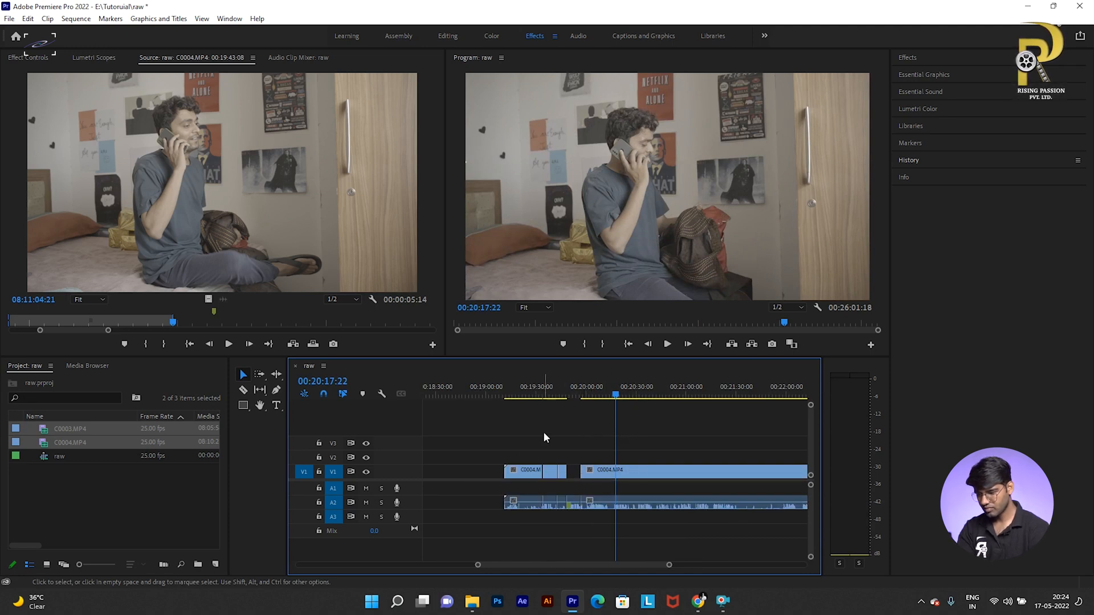
pyautogui.moveTo(523, 530); pyautogui.dragTo(603, 468)
pyautogui.click(631, 420)
# Step: Scrub through the continuous C0004.MP4 footage to examine how the action changes up to 00:22:23:15
pyautogui.moveTo(563, 393); pyautogui.dragTo(621, 400)
pyautogui.moveTo(529, 400); pyautogui.dragTo(607, 399)
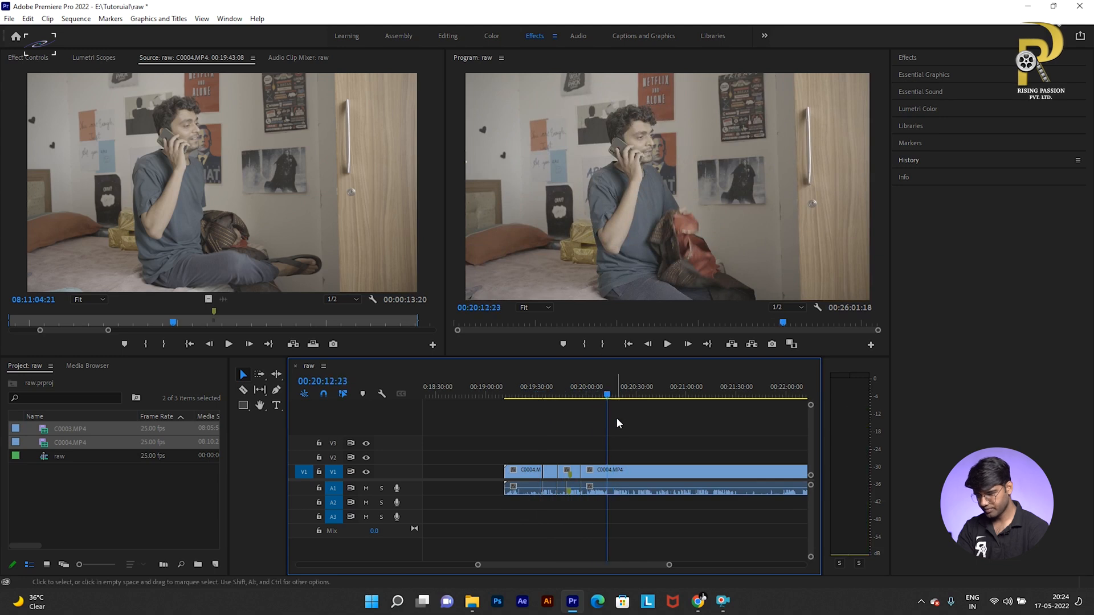
pyautogui.click(539, 394)
pyautogui.moveTo(525, 398); pyautogui.dragTo(707, 397)
pyautogui.press('-')
pyautogui.press('-')
pyautogui.press('=')
pyautogui.press('-')
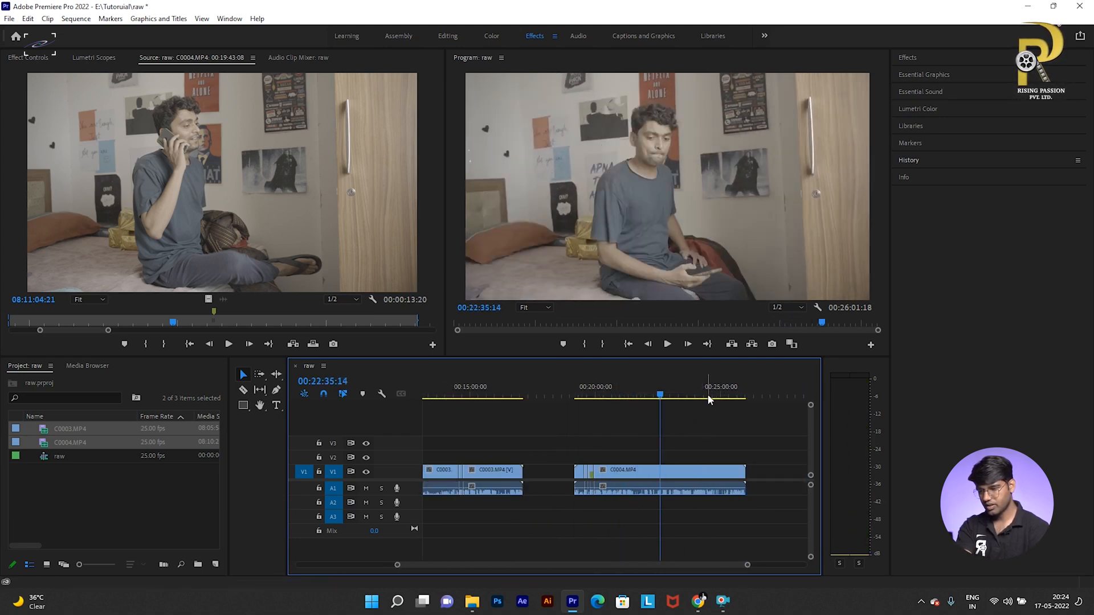
pyautogui.press('=')
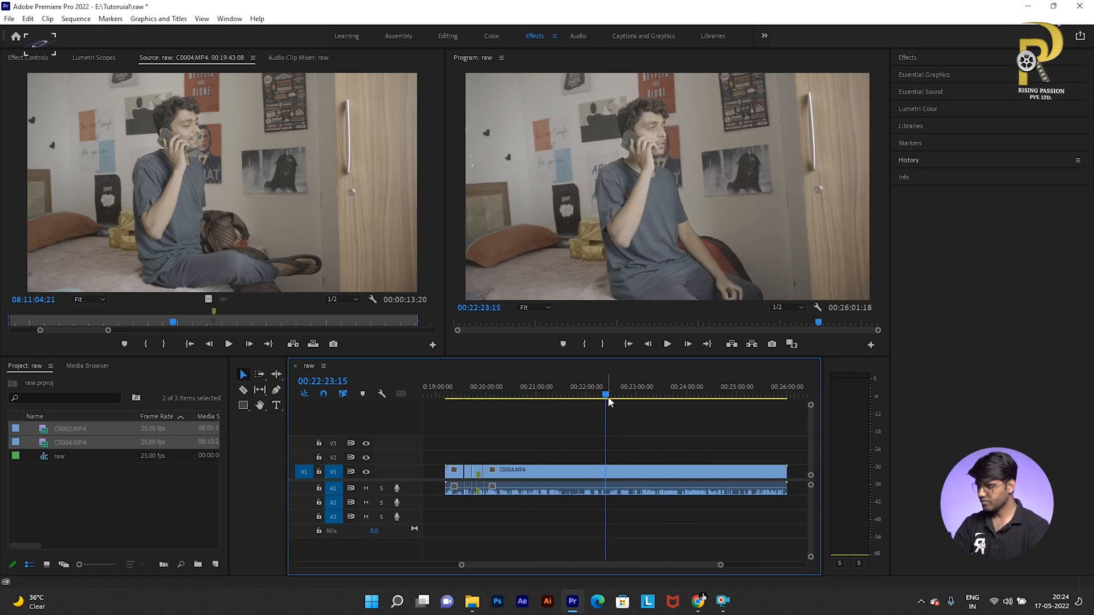
pyautogui.hotkey('ctrl', 'v')
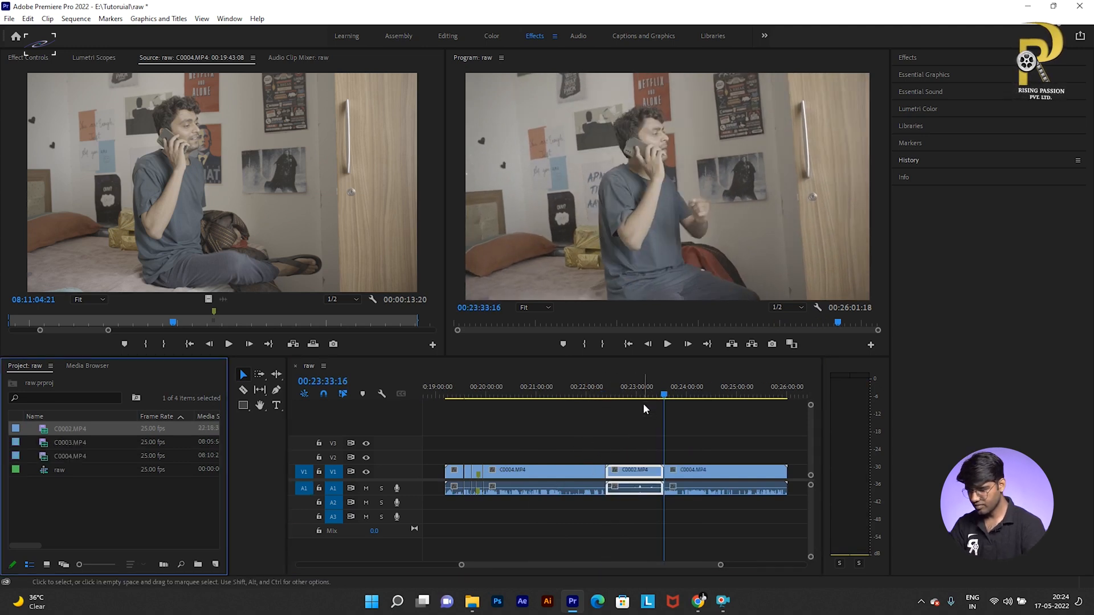
pyautogui.hotkey('ctrl', 'z')
pyautogui.hotkey('ctrl', 'shift', 'z')
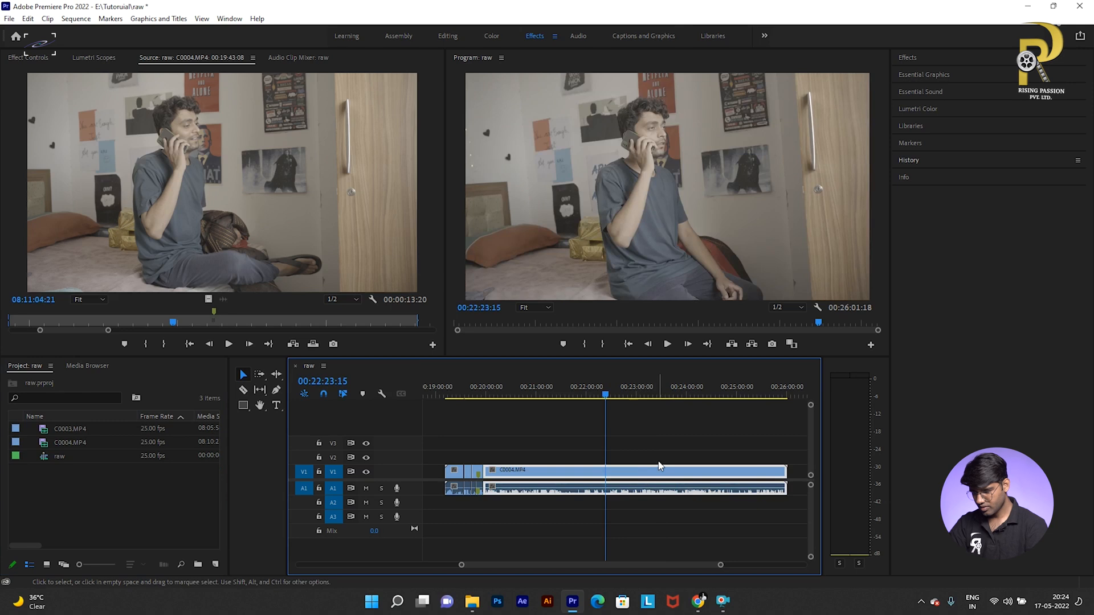
# Step: Split C0004.MP4 at 00:22:23:15 and 00:20:48:02, and delete the video and audio between the two cuts
pyautogui.moveTo(537, 403); pyautogui.dragTo(526, 393)
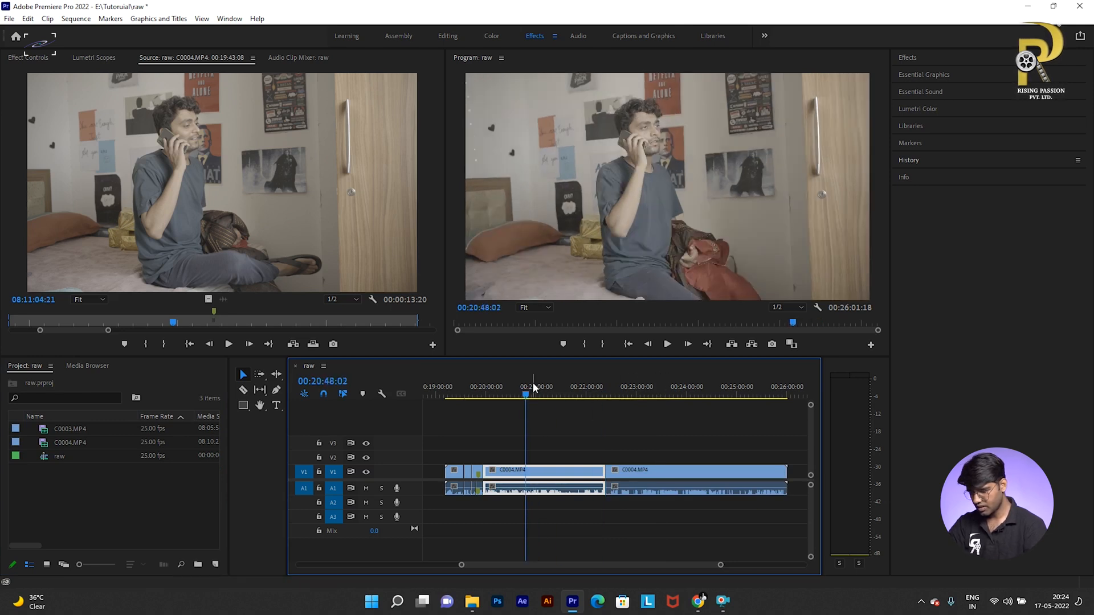
pyautogui.hotkey('ctrl', 'k')
pyautogui.moveTo(509, 448); pyautogui.dragTo(523, 504)
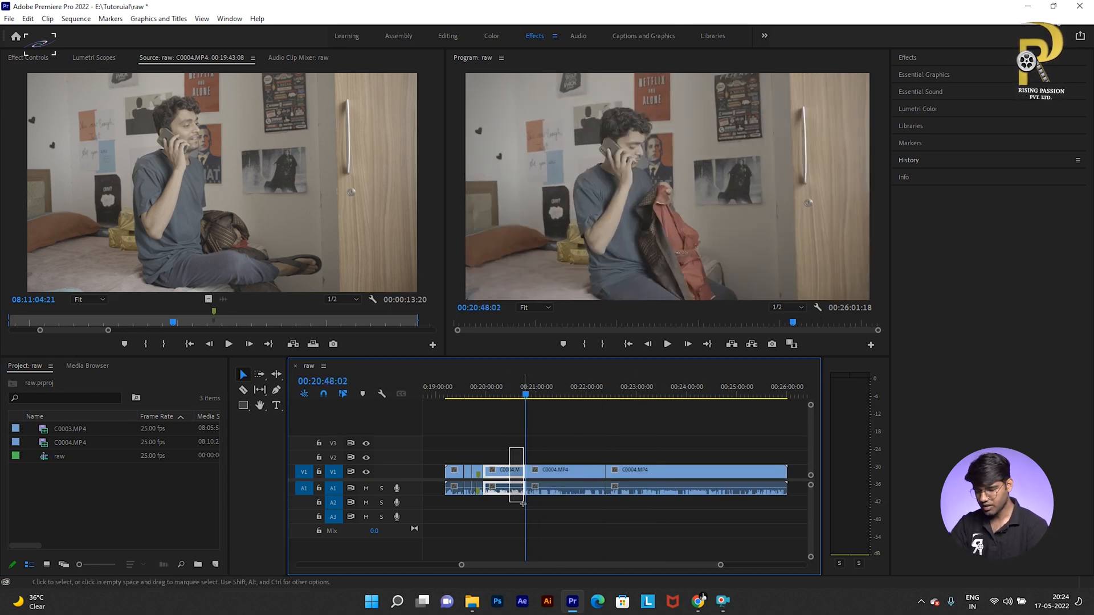
pyautogui.moveTo(548, 433); pyautogui.dragTo(568, 487)
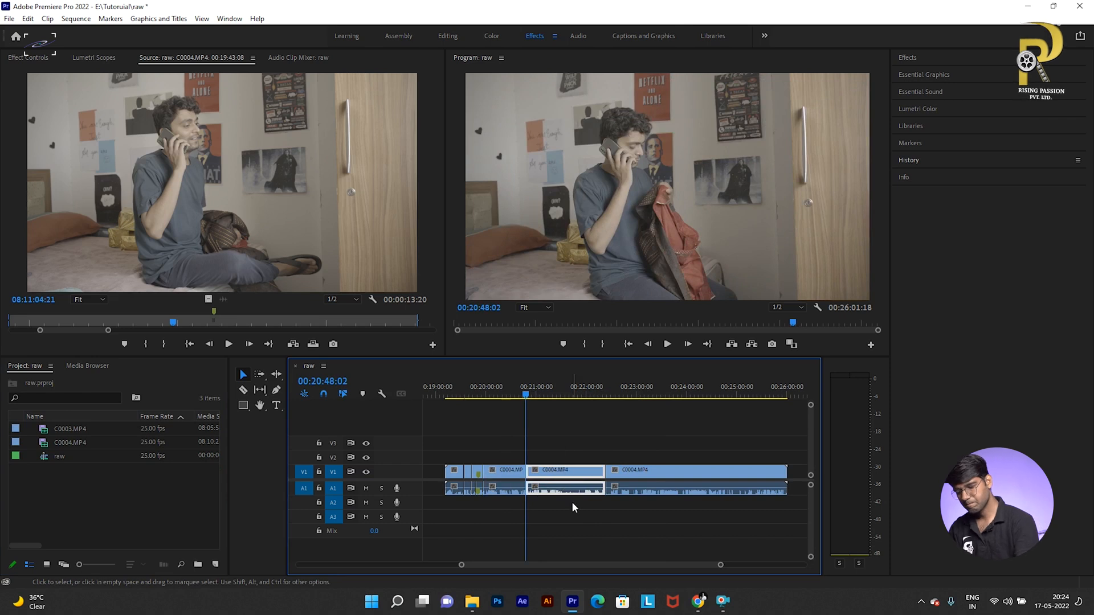
pyautogui.press('Delete')
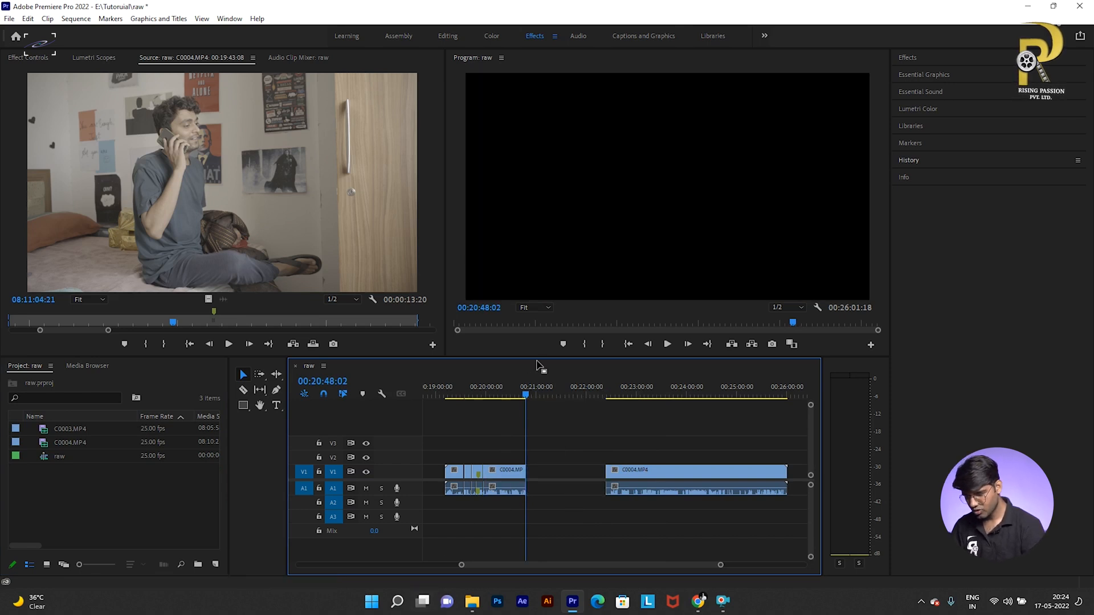
# Step: Ripple delete the gap after 00:20:48:02 and play across the jump cut repeatedly to check the continuity
pyautogui.rightClick(570, 473)
pyautogui.click(589, 478)
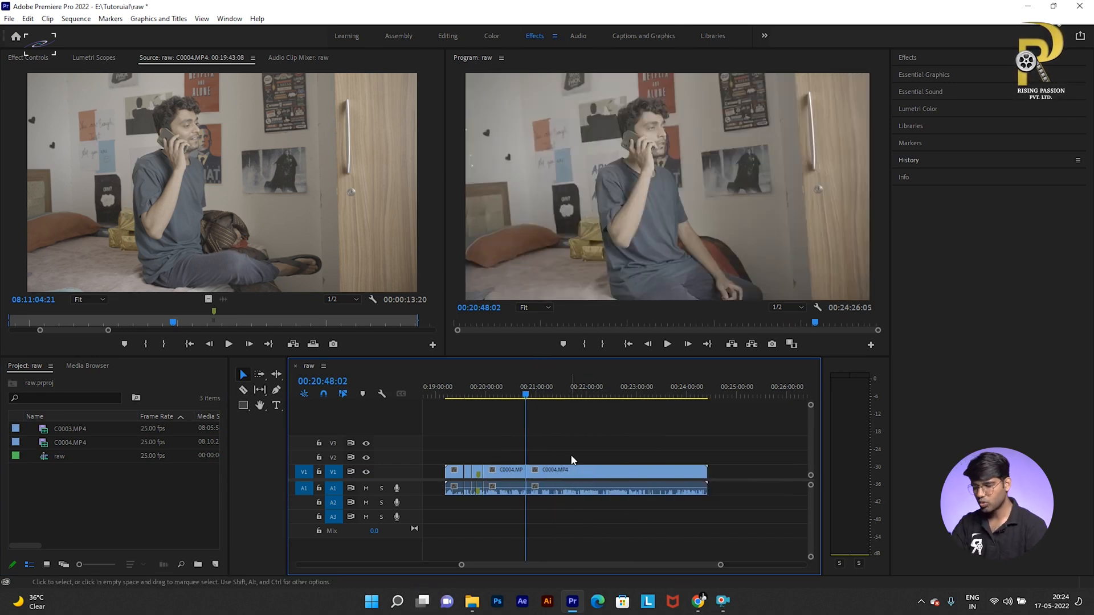
pyautogui.press('=')
pyautogui.click(580, 397)
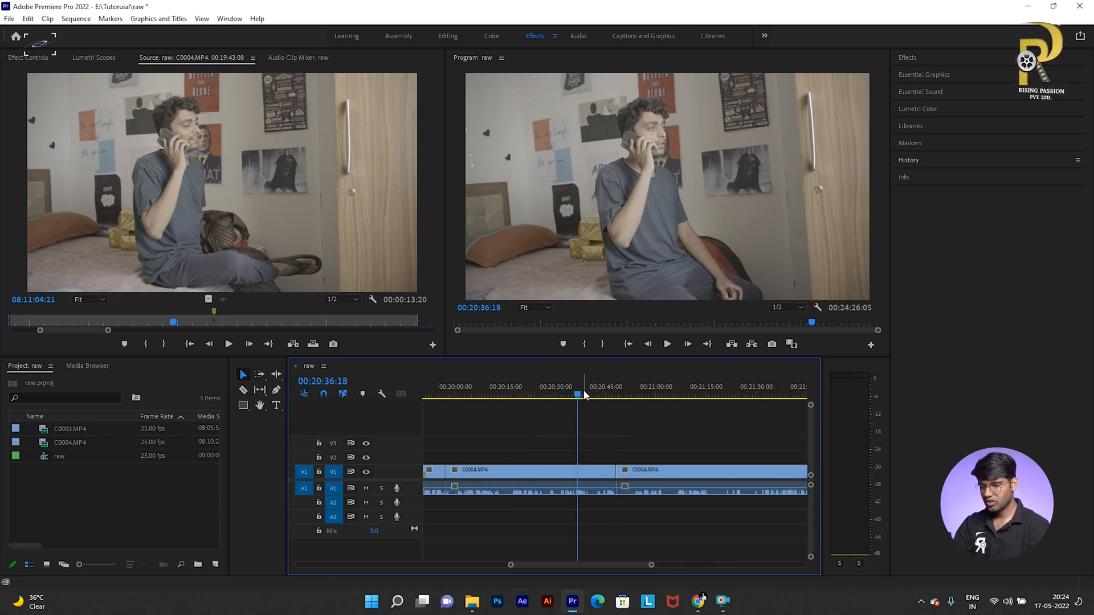
pyautogui.click(615, 393)
pyautogui.press('space')
pyautogui.click(637, 392)
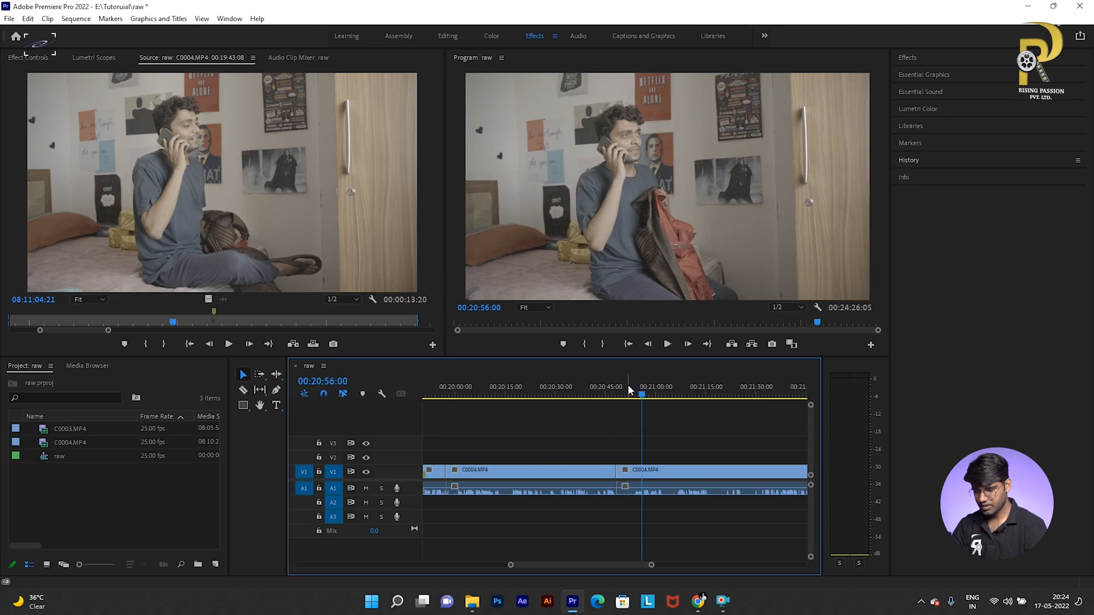
pyautogui.press('space')
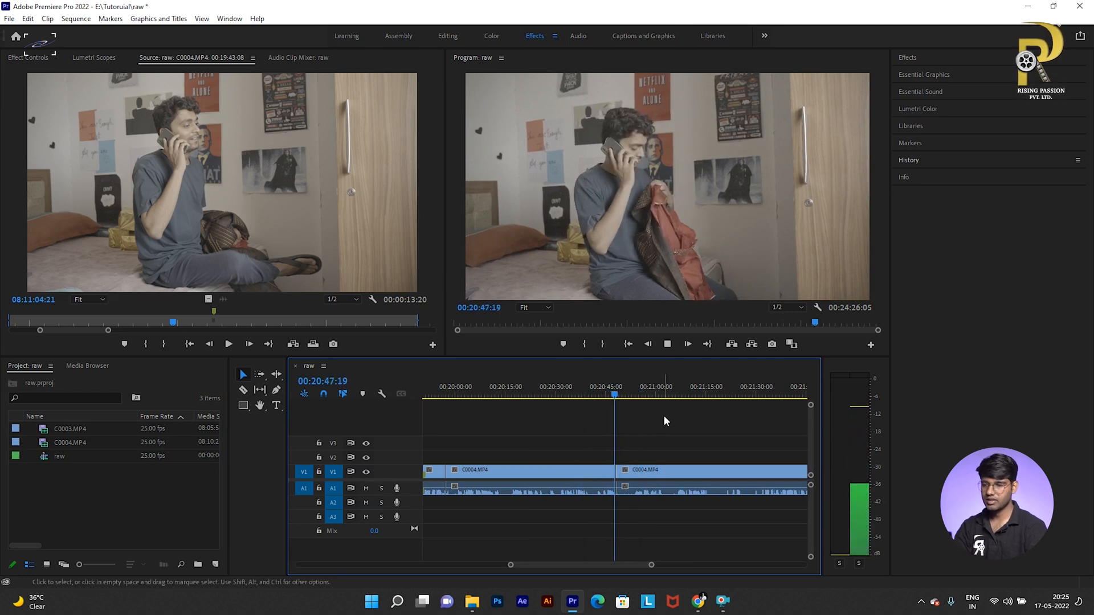
pyautogui.press('space')
pyautogui.click(605, 393)
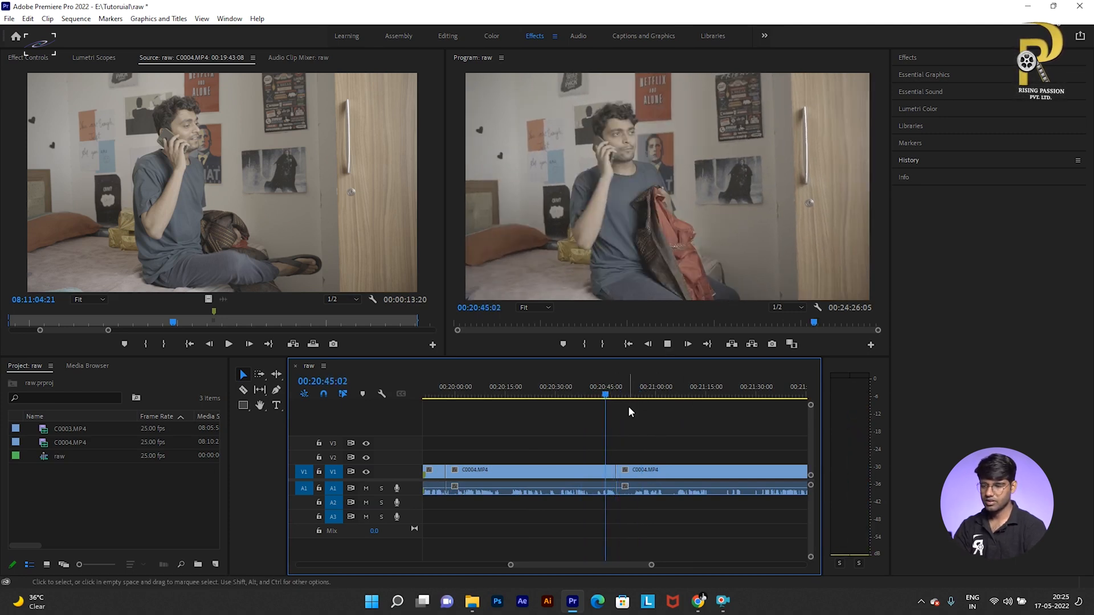
pyautogui.press('space')
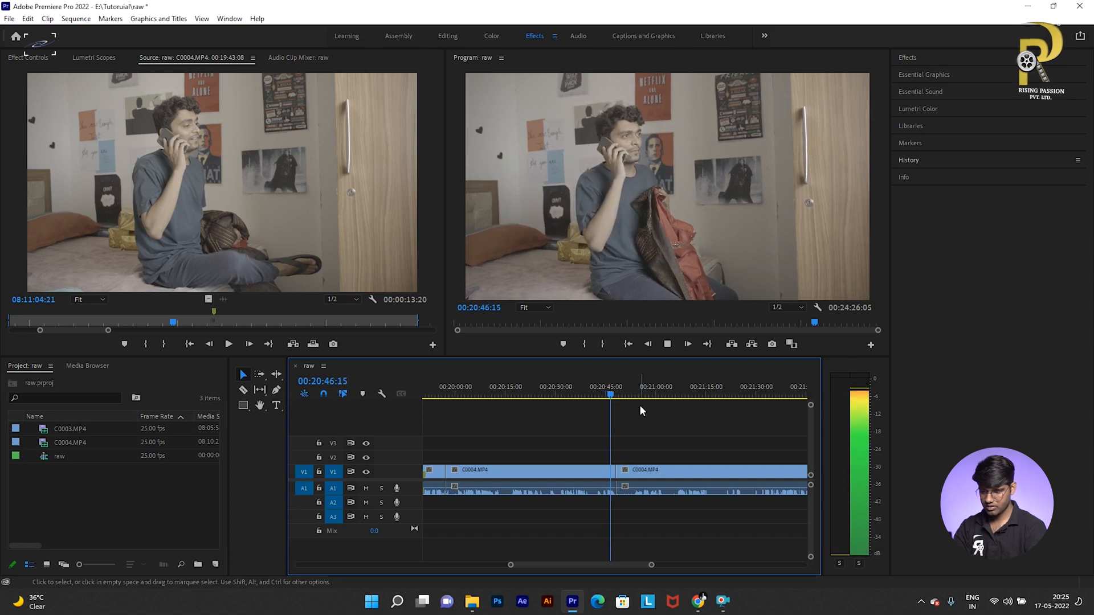
pyautogui.press('space')
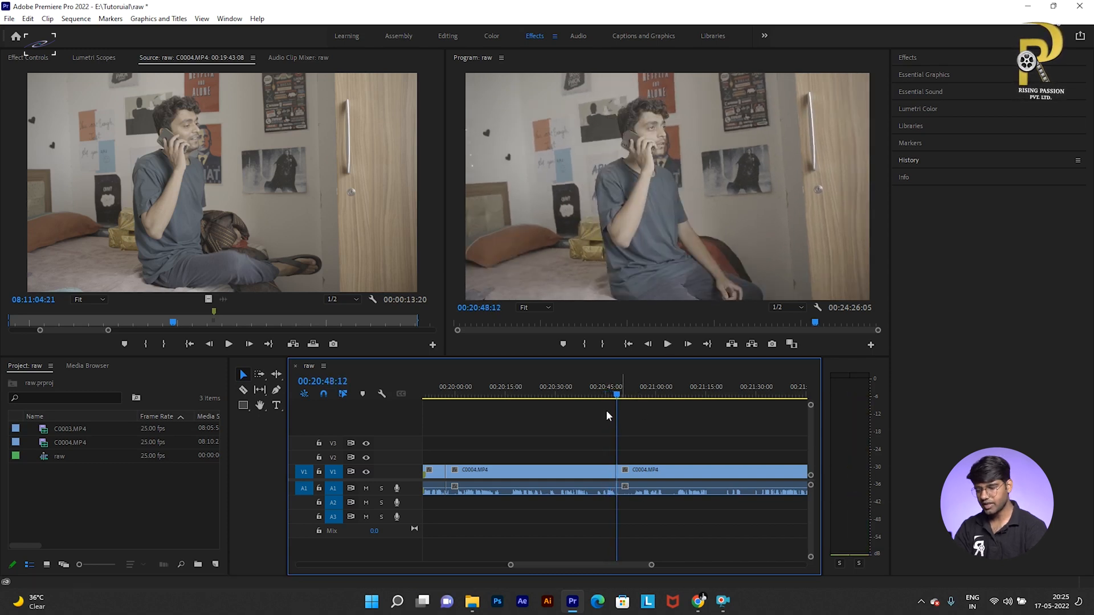
# Step: Scan the timeline across the C0004.MP4 and C0003.MP4 groups to review both angles
pyautogui.moveTo(607, 394); pyautogui.dragTo(729, 378)
pyautogui.press('-')
pyautogui.press('-')
pyautogui.press('-')
pyautogui.click(670, 395)
pyautogui.press('=')
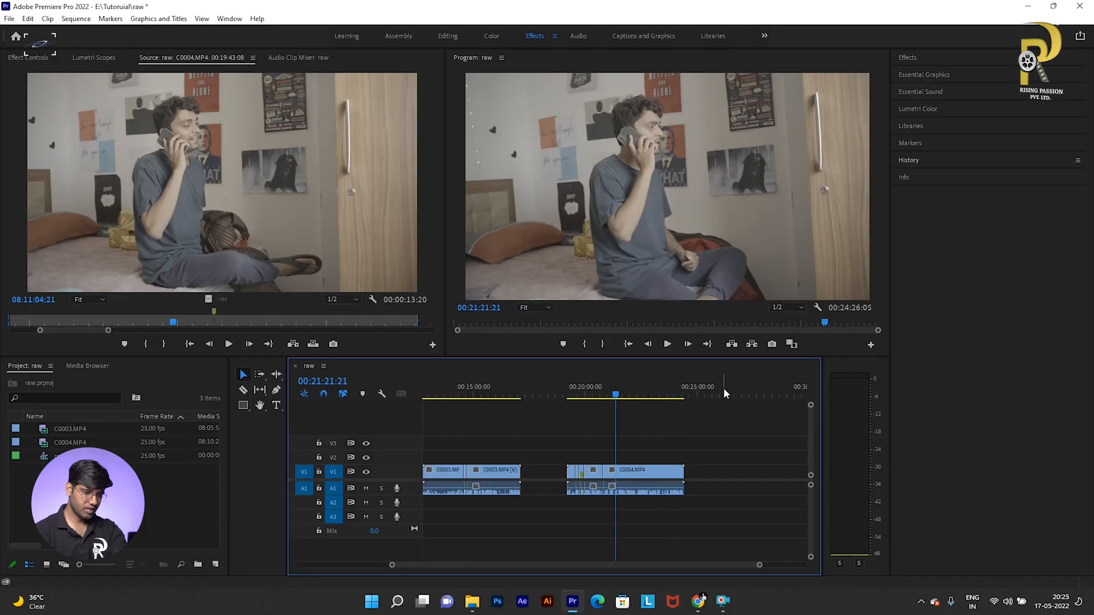
pyautogui.press('-')
pyautogui.click(592, 393)
pyautogui.press('=')
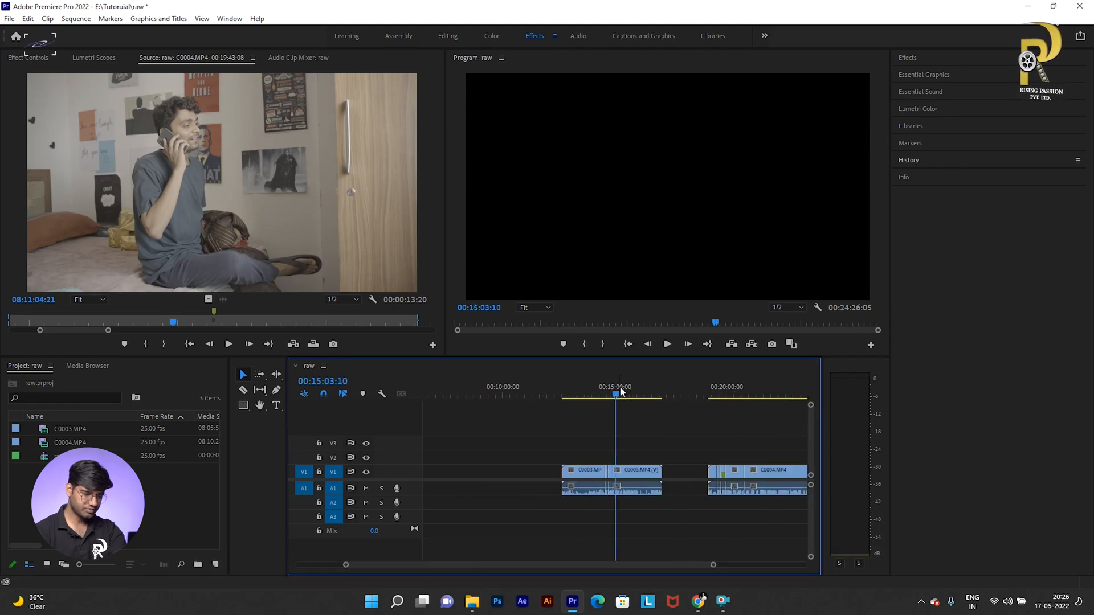
pyautogui.press('=')
pyautogui.press('-')
# Step: Undo the closing of the gap between the remaining C0004.MP4 segments
pyautogui.hotkey('ctrl', 'z')
pyautogui.hotkey('ctrl', 'z')
pyautogui.hotkey('ctrl', 'z')
pyautogui.hotkey('ctrl', 'z')
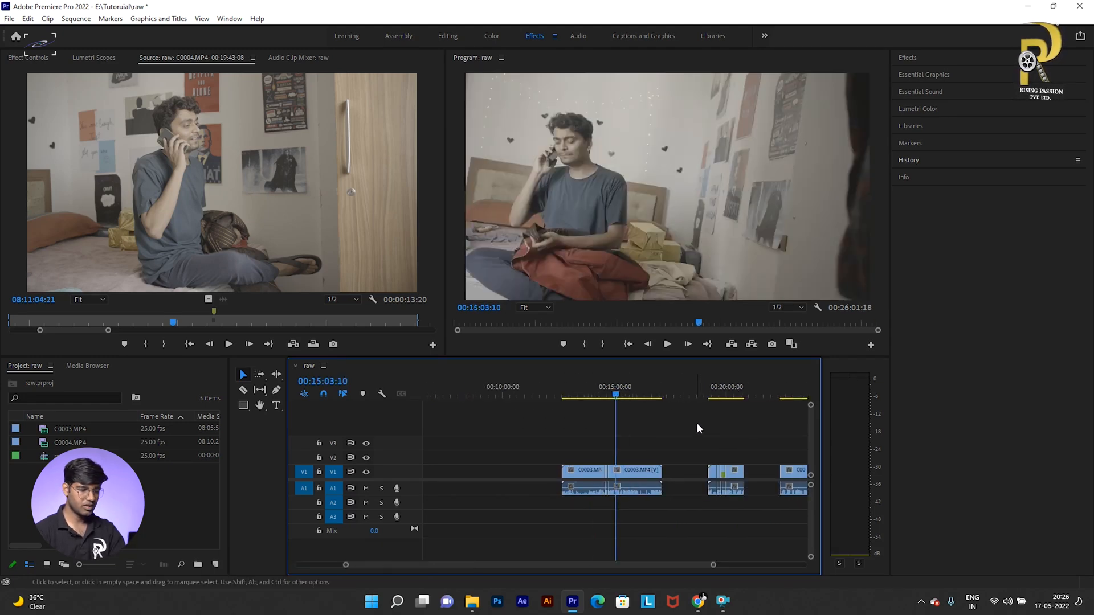
# Step: Undo the earlier edits back to the arrangement with C0004.MP4 stacked over C0003.MP4
pyautogui.hotkey('ctrl', 'z')
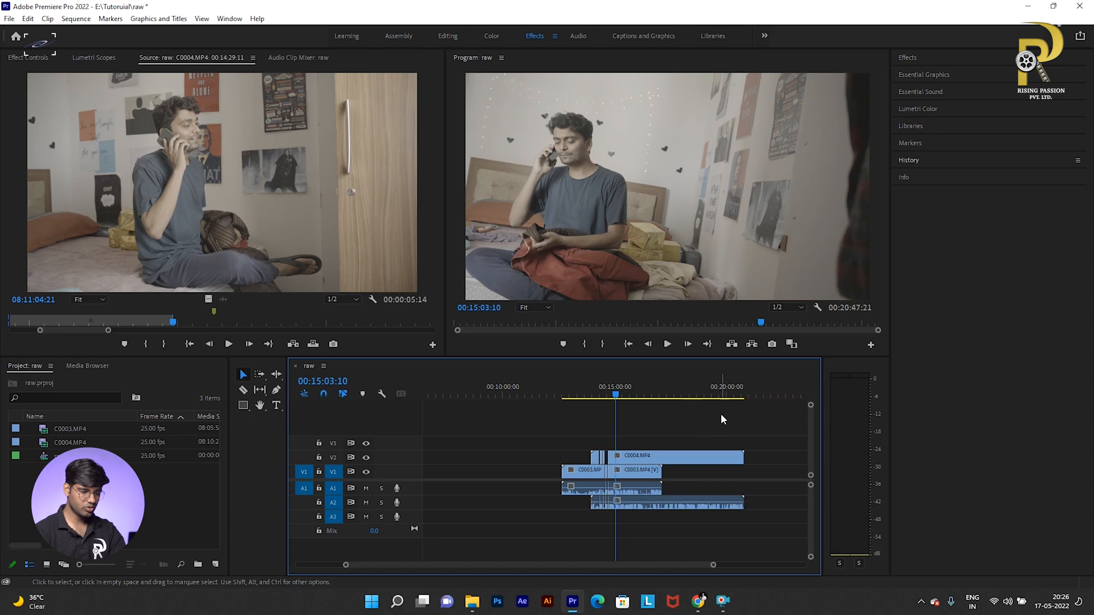
pyautogui.press('=')
pyautogui.press('=')
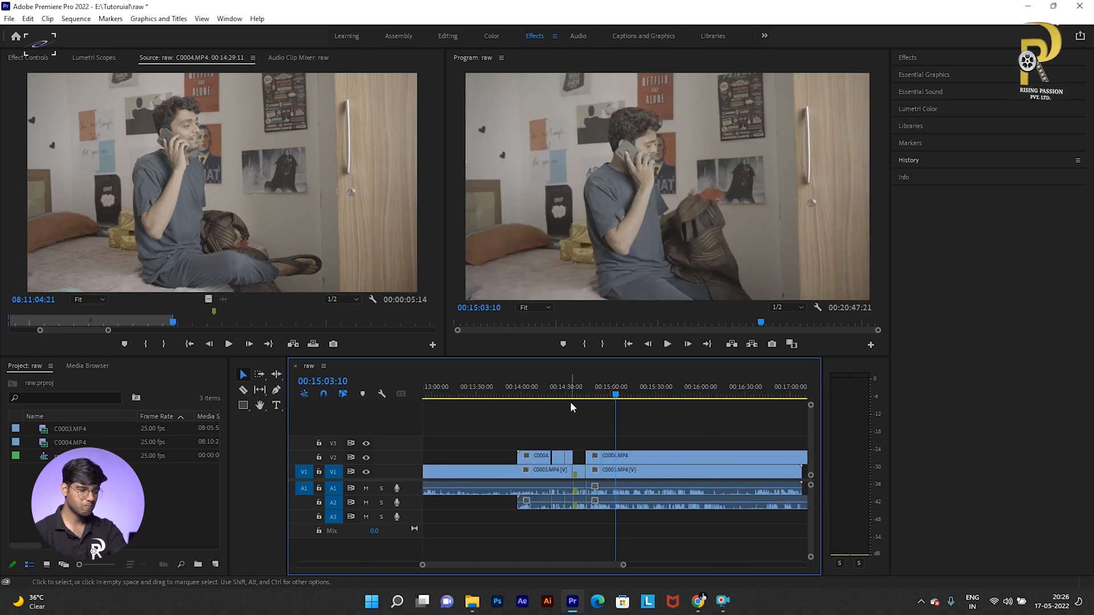
# Step: Rejoin the two C0004.MP4 video segments on V2 by deleting the cut near 00:14:29
pyautogui.click(538, 391)
pyautogui.press('=')
pyautogui.press('=')
pyautogui.moveTo(668, 453); pyautogui.dragTo(674, 454)
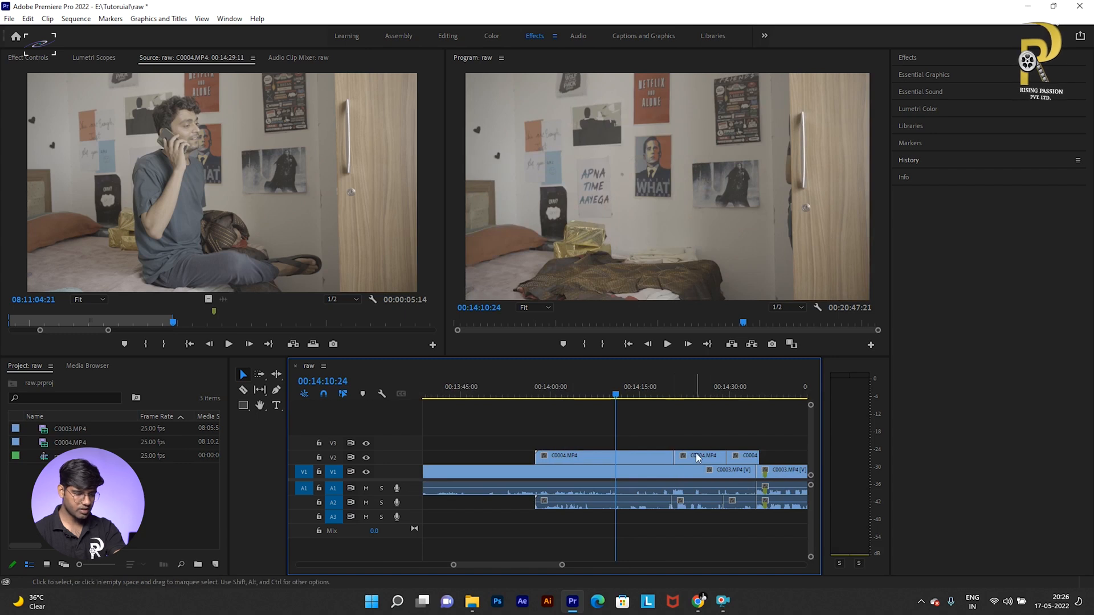
pyautogui.click(726, 455)
pyautogui.press('Delete')
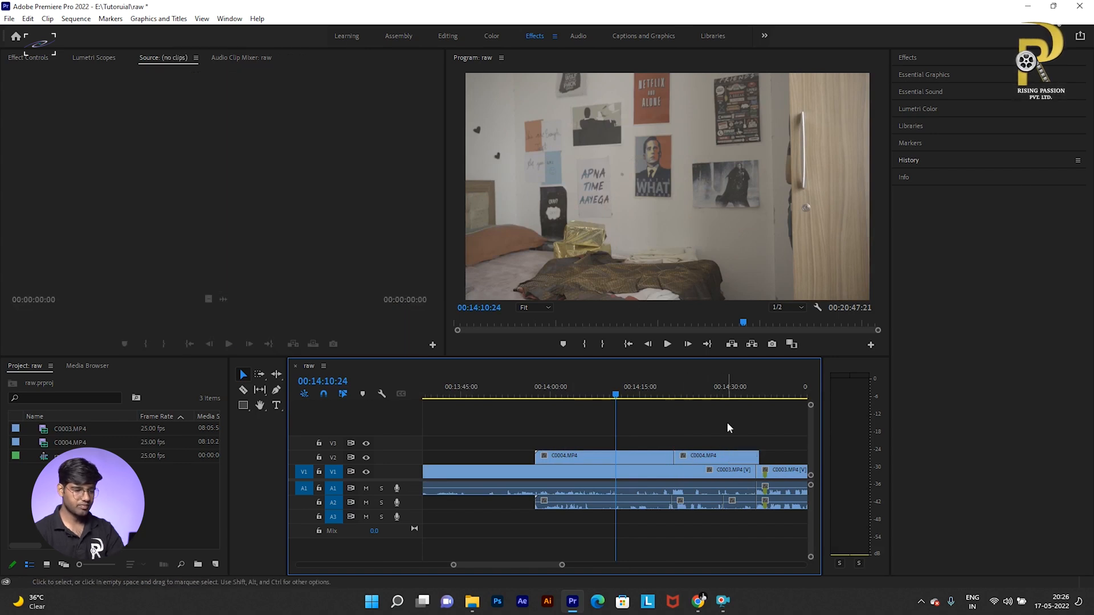
# Step: Disable all of the C0004.MP4 audio clips on track A2
pyautogui.click(730, 392)
pyautogui.moveTo(715, 524); pyautogui.dragTo(770, 503)
pyautogui.rightClick(766, 506)
pyautogui.click(666, 518)
pyautogui.moveTo(639, 525); pyautogui.dragTo(780, 506)
pyautogui.rightClick(780, 506)
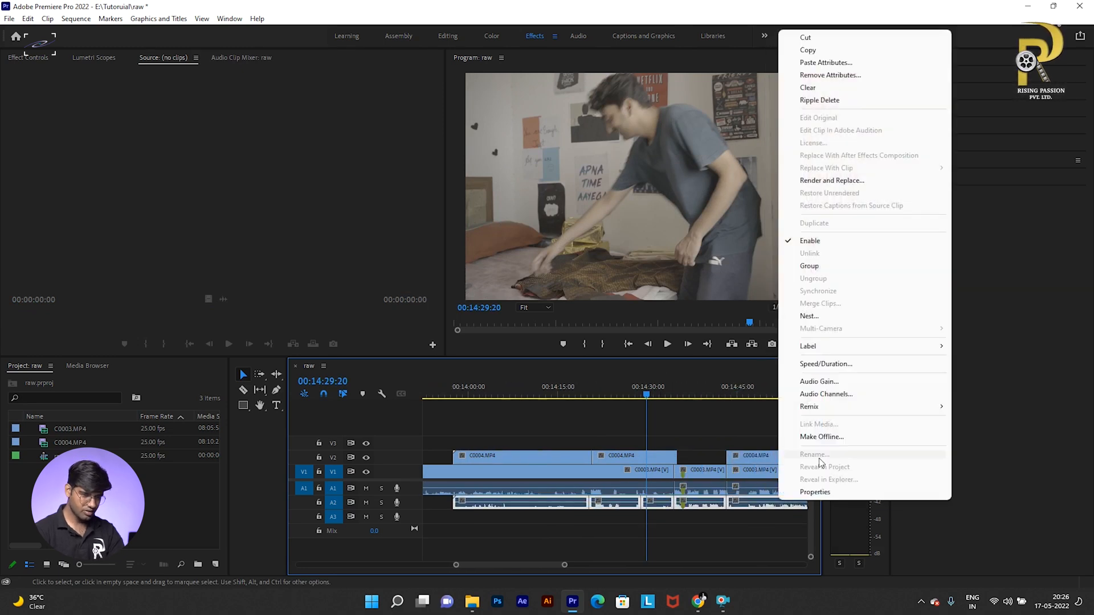
pyautogui.click(808, 242)
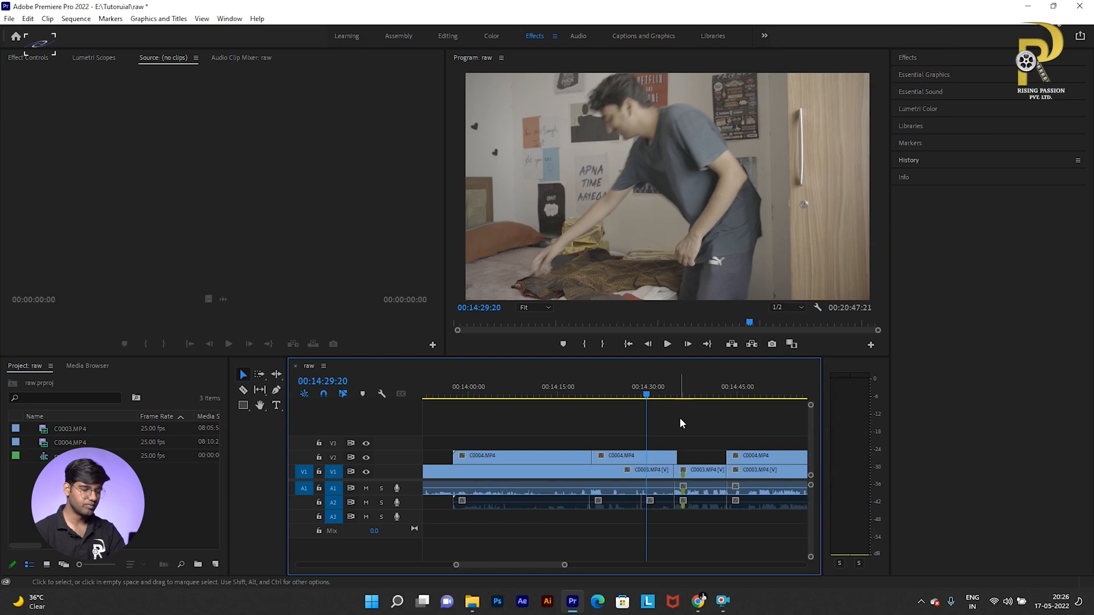
# Step: Re-enable the A2 audio and move all C0004.MP4 clips past C0003.MP4, starting at about 00:23:44 with the video on V1
pyautogui.click(607, 384)
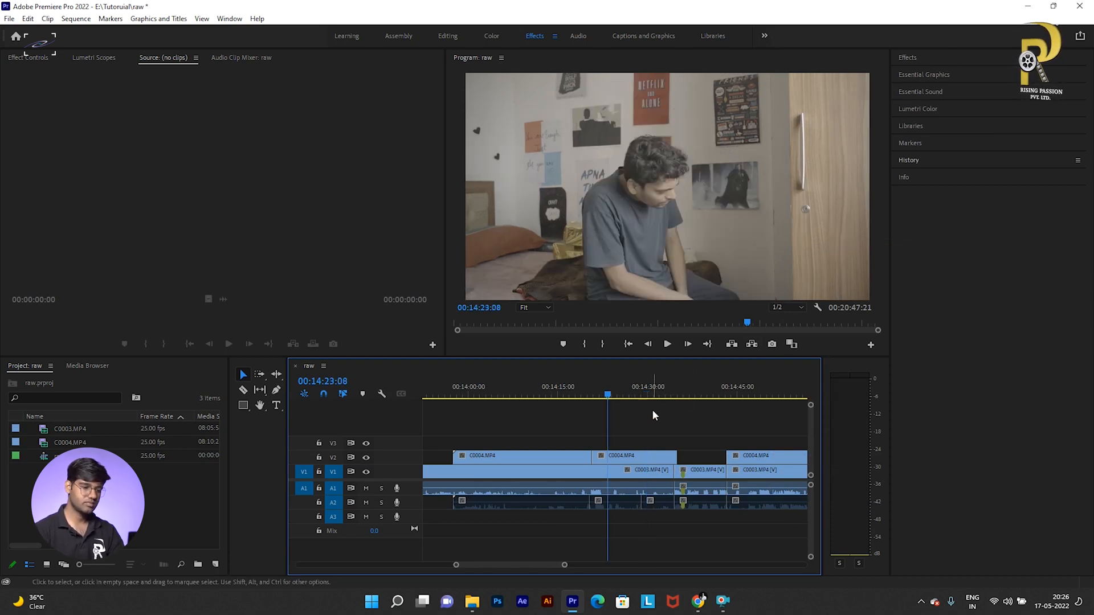
pyautogui.press('-')
pyautogui.press('-')
pyautogui.press('-')
pyautogui.press('-')
pyautogui.press('-')
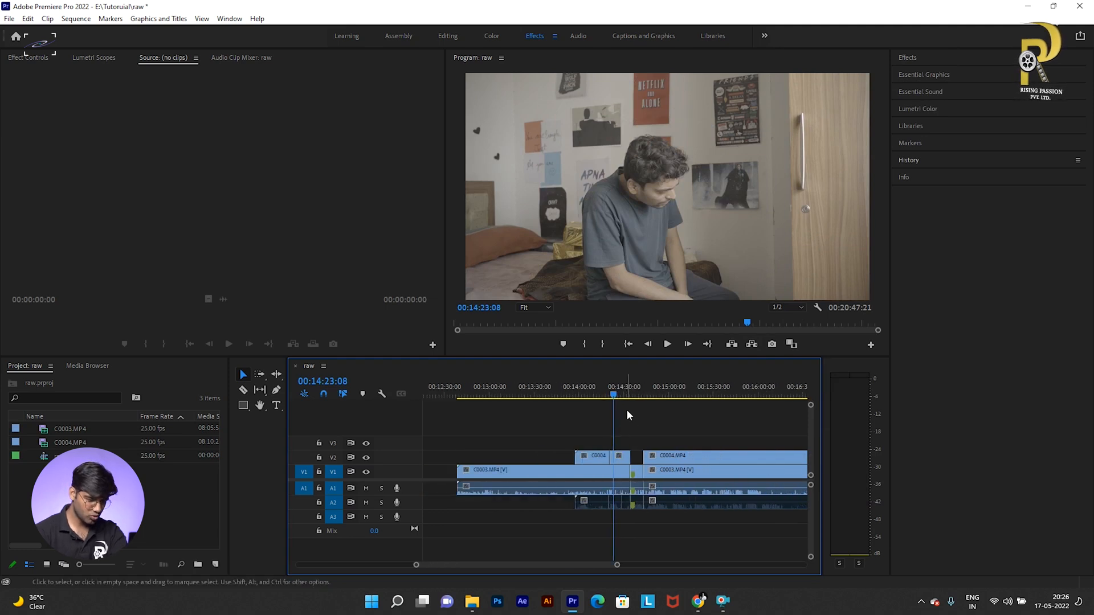
pyautogui.moveTo(667, 437); pyautogui.dragTo(590, 449)
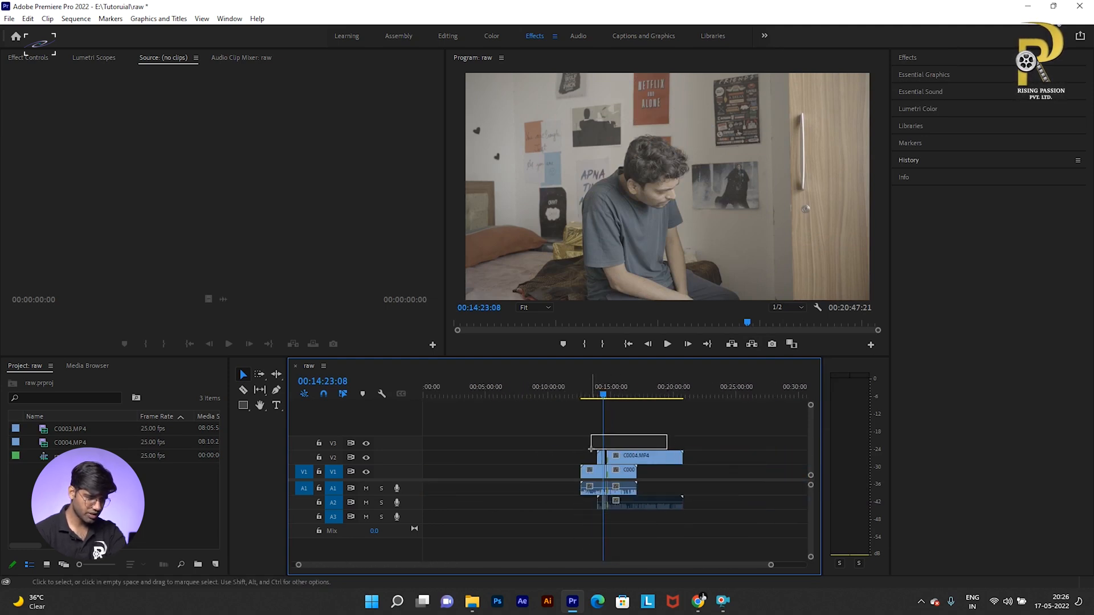
pyautogui.hotkey('shift', 'e')
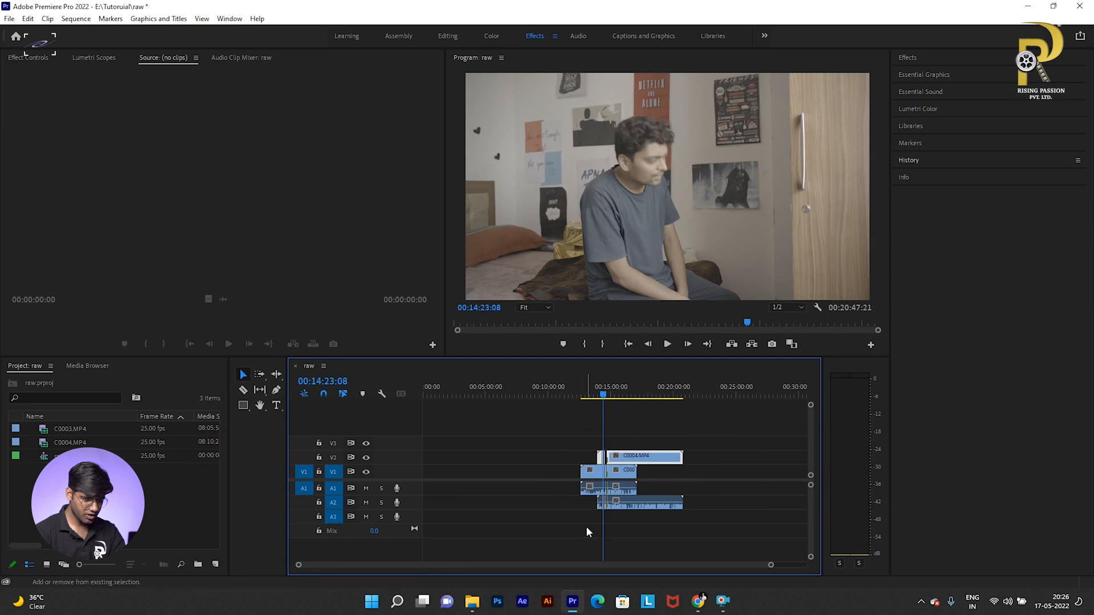
pyautogui.moveTo(623, 457); pyautogui.dragTo(746, 476)
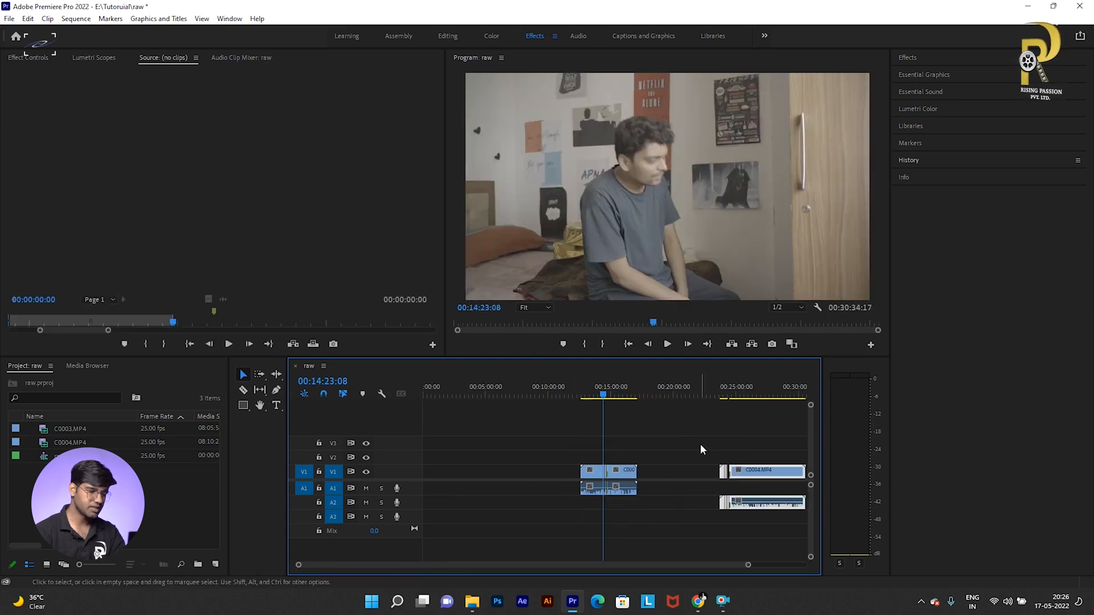
# Step: Switch to File Explorer and look through the bedroom scene's Cam 1 and Cam 2 folders for another clip
pyautogui.moveTo(602, 395); pyautogui.dragTo(577, 395)
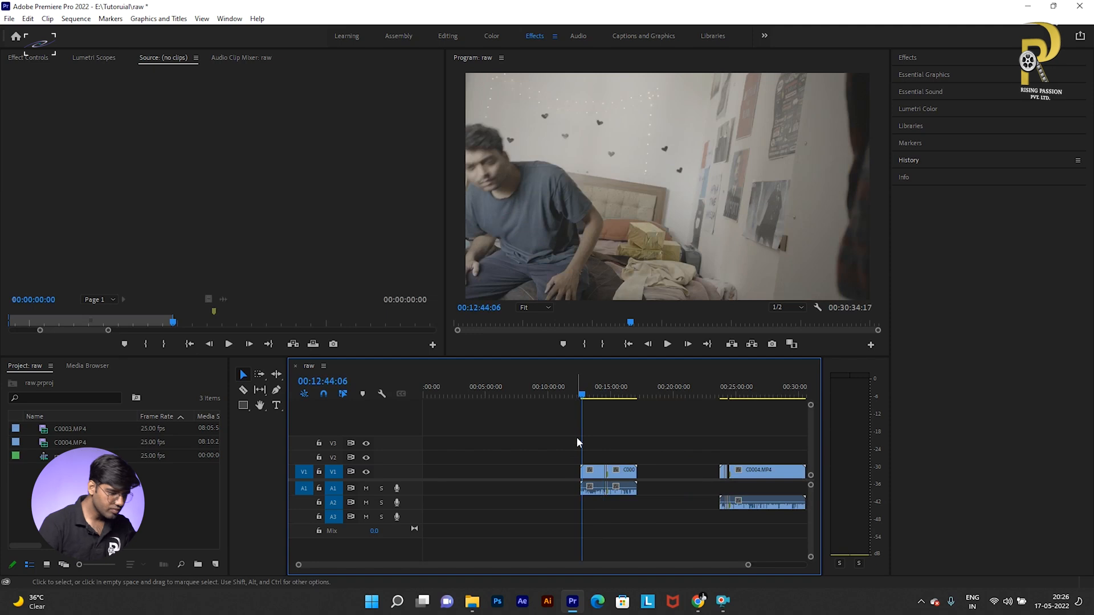
pyautogui.hotkey('alt', 'Tab')
pyautogui.hotkey('alt', 'Tab')
pyautogui.hotkey('alt', 'Tab')
pyautogui.hotkey('alt', 'Tab')
pyautogui.hotkey('alt', 'Tab')
pyautogui.hotkey('alt', 'Tab')
pyautogui.hotkey('alt', 'Tab')
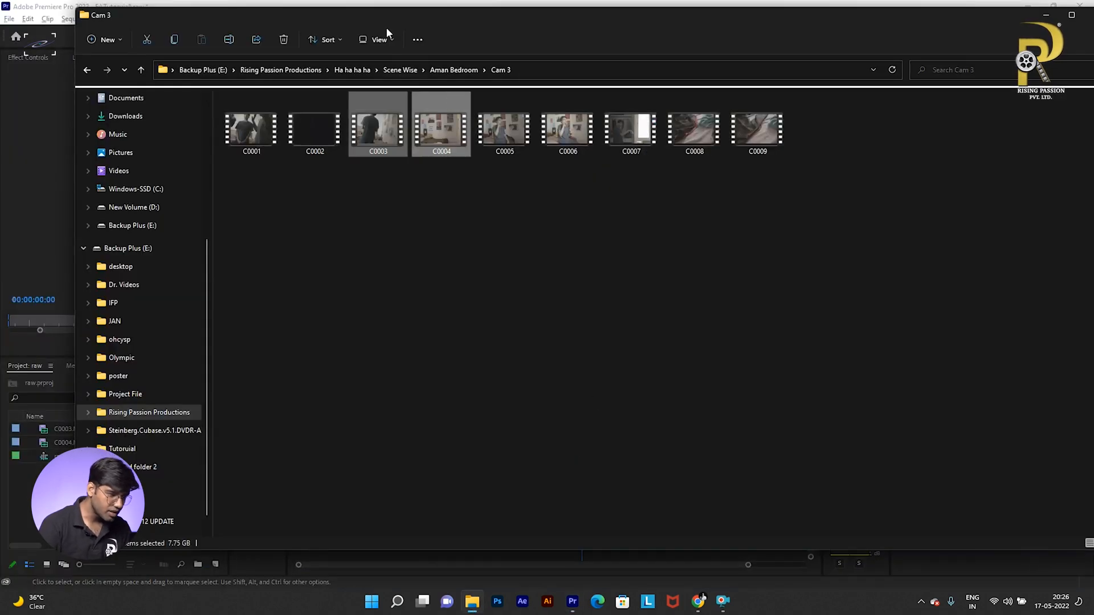
pyautogui.click(434, 71)
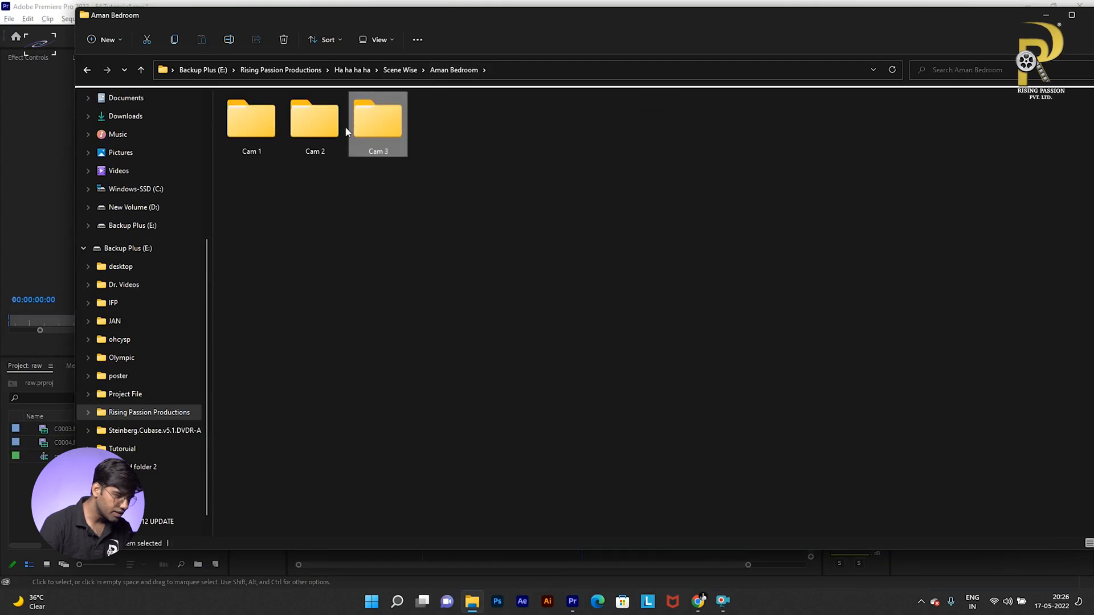
pyautogui.doubleClick(305, 135)
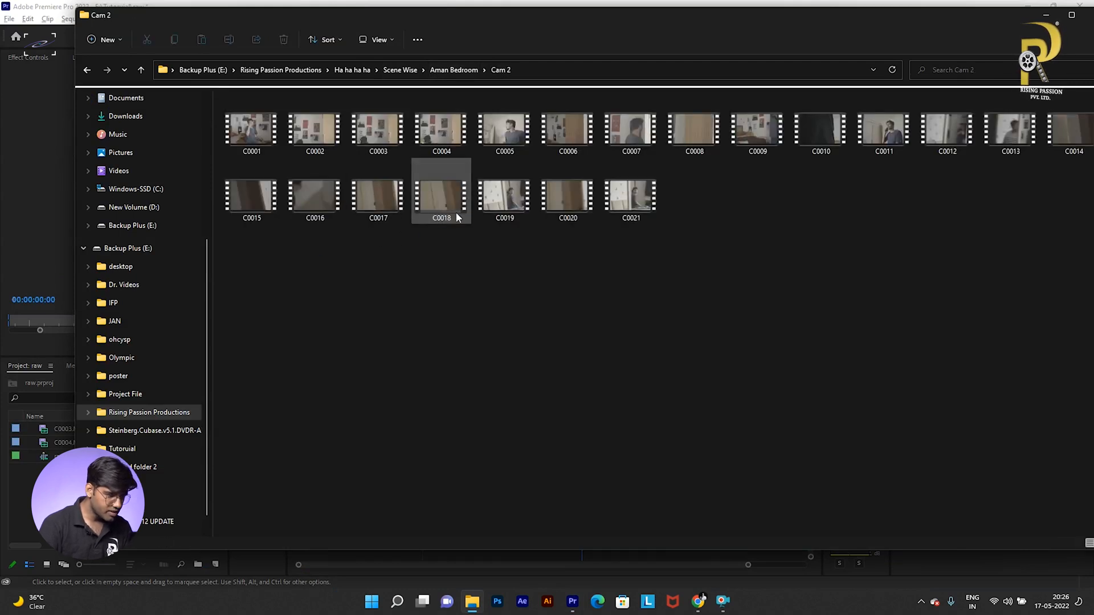
pyautogui.click(451, 72)
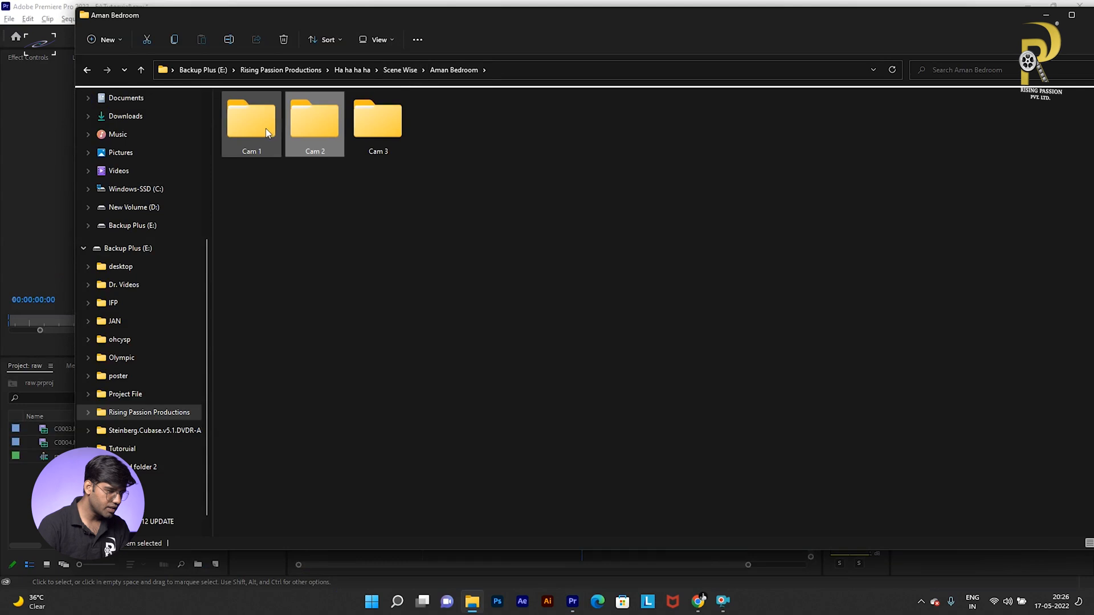
pyautogui.doubleClick(251, 126)
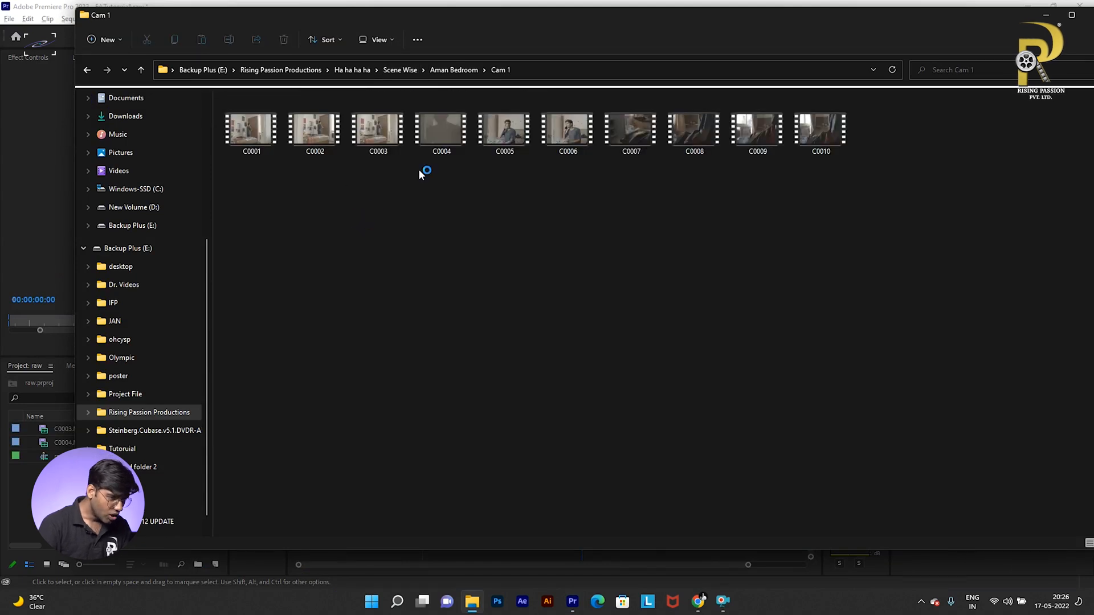
pyautogui.click(454, 69)
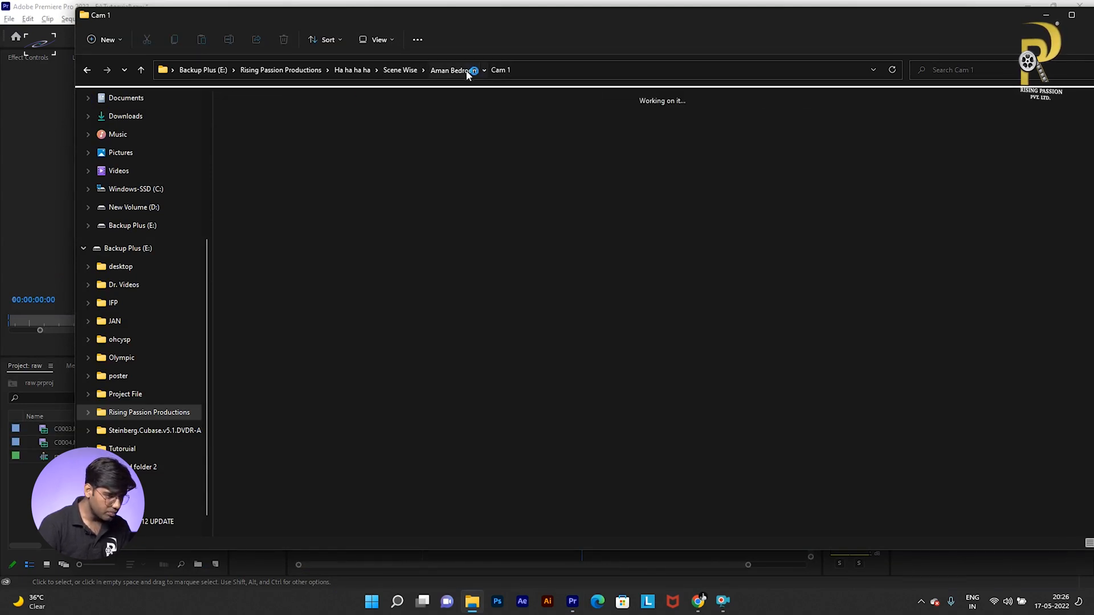
pyautogui.doubleClick(321, 141)
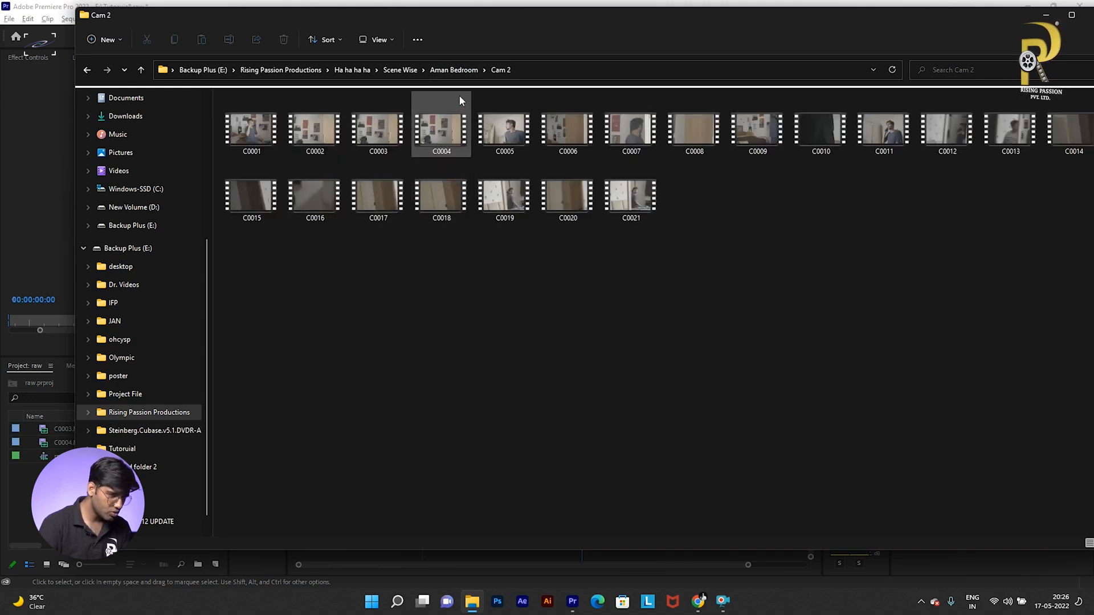
# Step: Open the balcony scene's Cam 2 folder under Scene Wise and place C0024 on V1 between C0003.MP4 and C0004.MP4
pyautogui.click(337, 68)
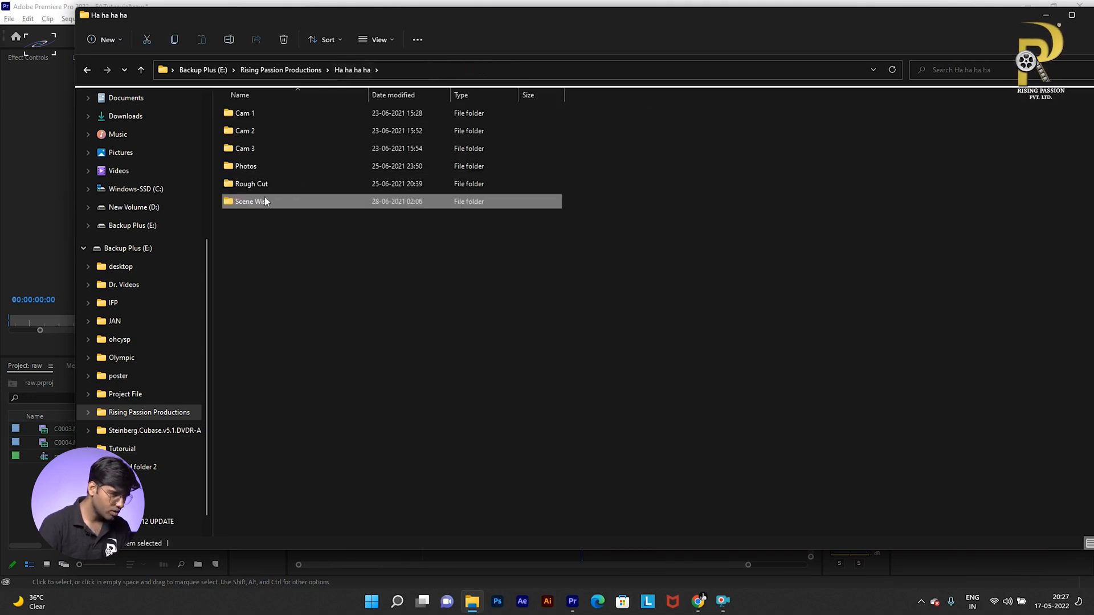
pyautogui.doubleClick(268, 202)
pyautogui.doubleClick(311, 144)
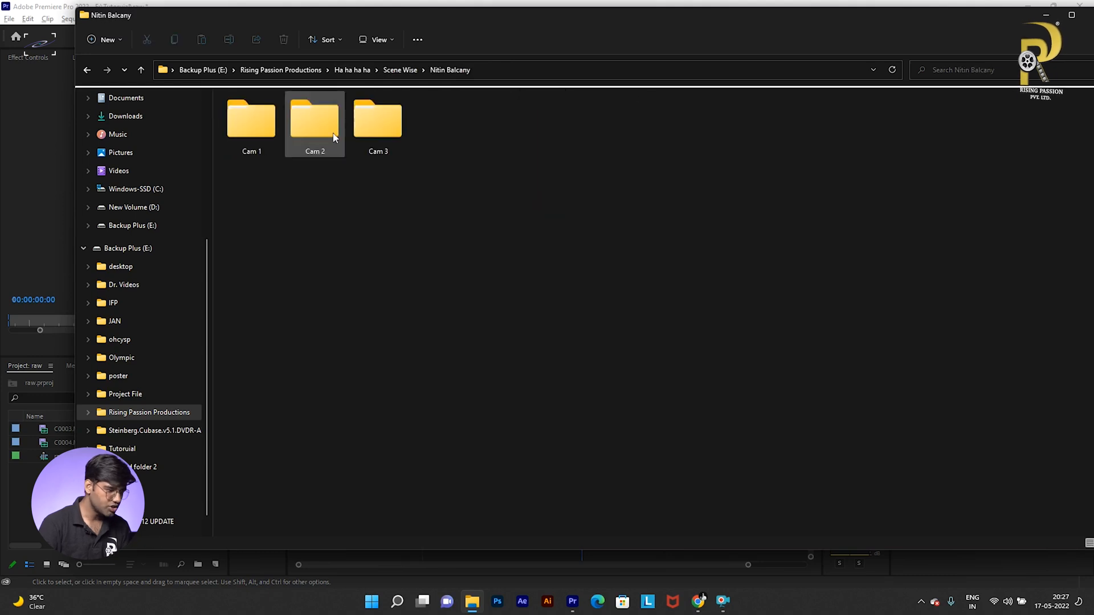
pyautogui.doubleClick(359, 137)
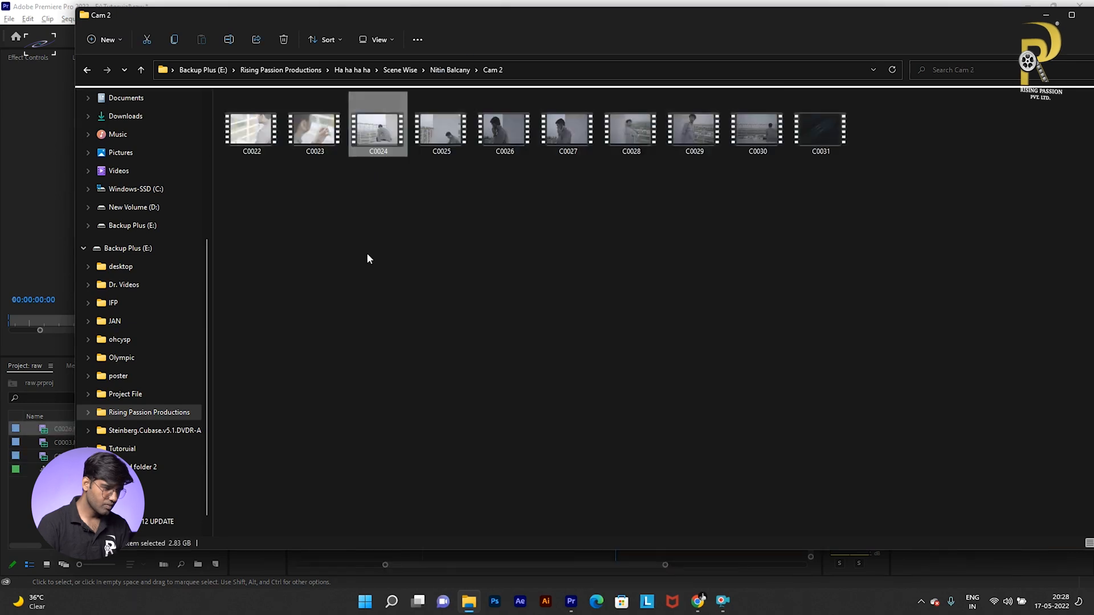
pyautogui.moveTo(379, 136); pyautogui.dragTo(643, 469)
# Step: Play and scan C0024.MP4 on the timeline to look for a suitable cut point
pyautogui.moveTo(652, 395); pyautogui.dragTo(776, 402)
pyautogui.press('space')
pyautogui.press('=')
pyautogui.press('=')
pyautogui.press('-')
pyautogui.press('=')
pyautogui.press('-')
pyautogui.press('=')
pyautogui.press('-')
pyautogui.click(689, 384)
pyautogui.press('-')
pyautogui.press('-')
pyautogui.press('=')
# Step: Split C0024.MP4 at 00:19:41:09 and delete the part before the cut
pyautogui.moveTo(626, 395); pyautogui.dragTo(602, 398)
pyautogui.click(576, 486)
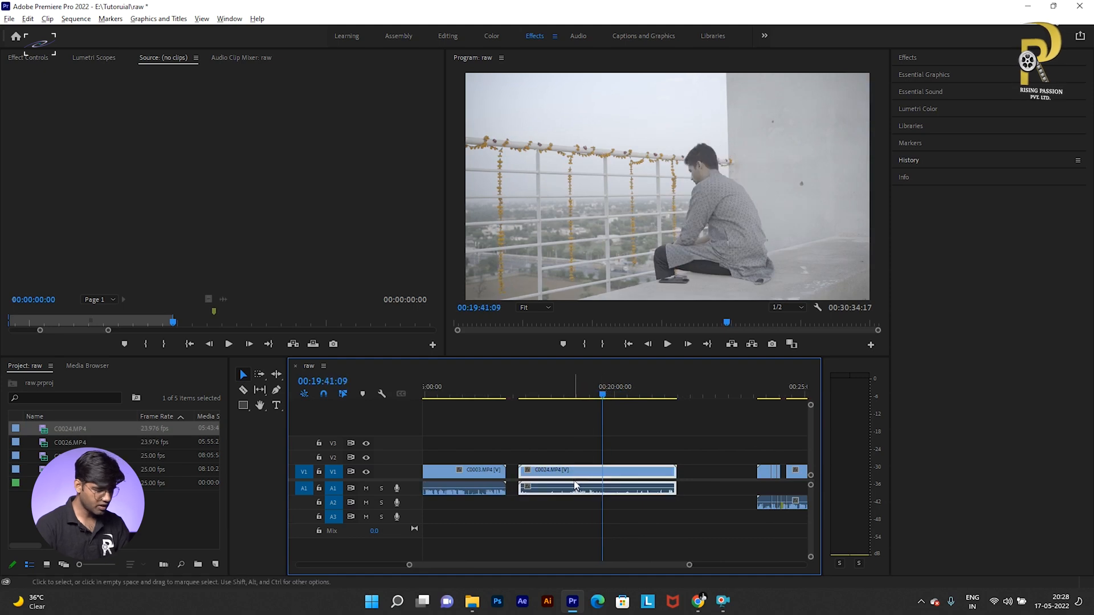
pyautogui.click(627, 446)
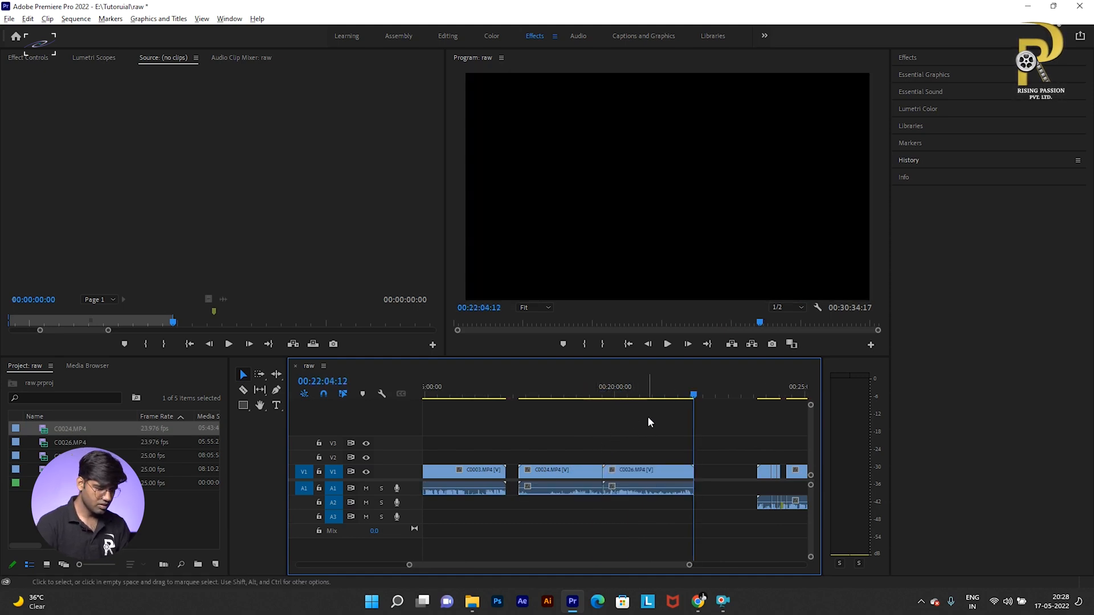
pyautogui.click(646, 491)
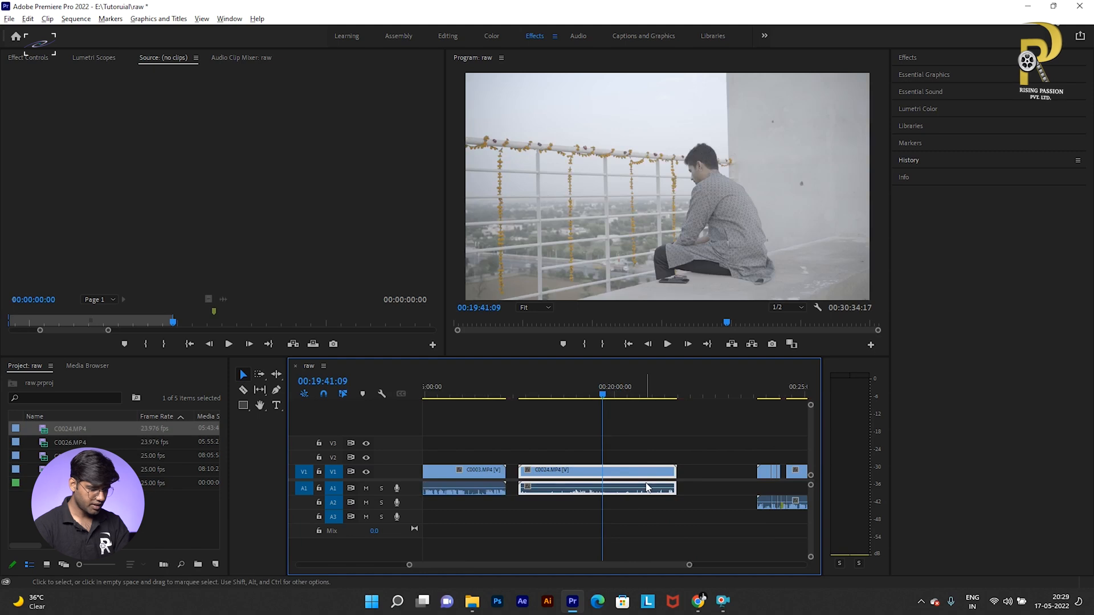
pyautogui.hotkey('ctrl', 'k')
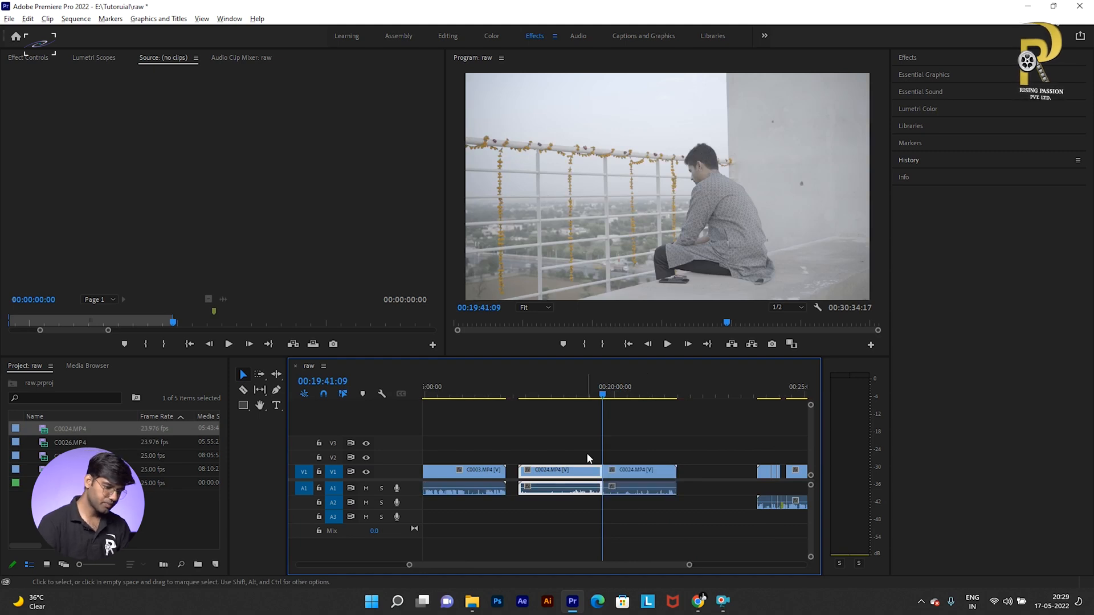
pyautogui.press('Delete')
# Step: Move the remaining C0024.MP4 clip to V2 at about 00:17:43 and its audio to A2
pyautogui.click(623, 474)
pyautogui.moveTo(465, 392); pyautogui.dragTo(446, 394)
pyautogui.press('-')
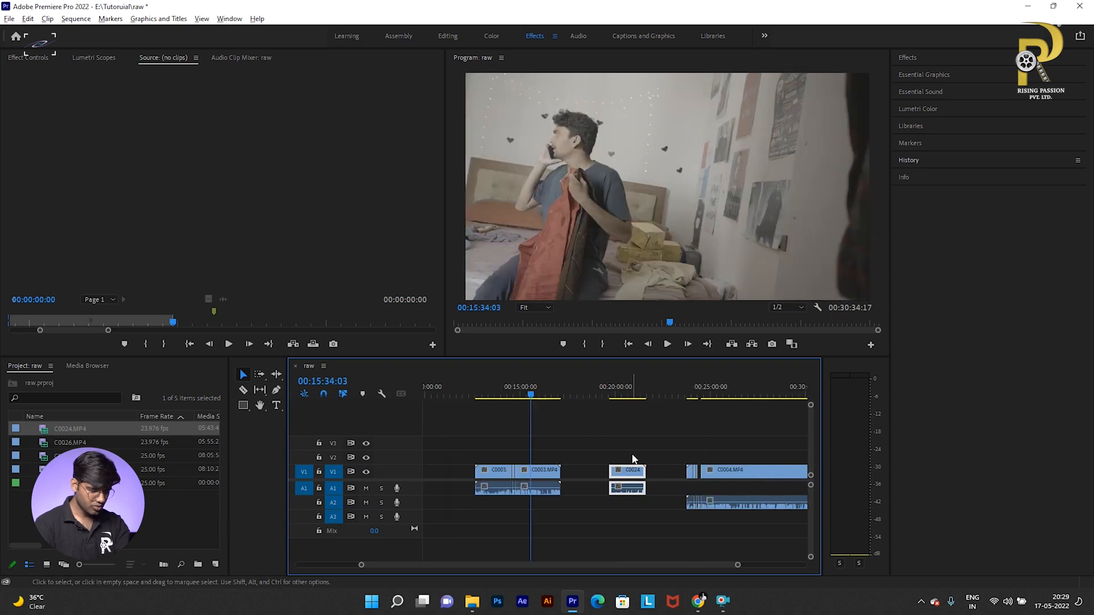
pyautogui.moveTo(634, 475); pyautogui.dragTo(594, 464)
pyautogui.press('Down')
pyautogui.press('=')
pyautogui.moveTo(649, 495); pyautogui.dragTo(652, 510)
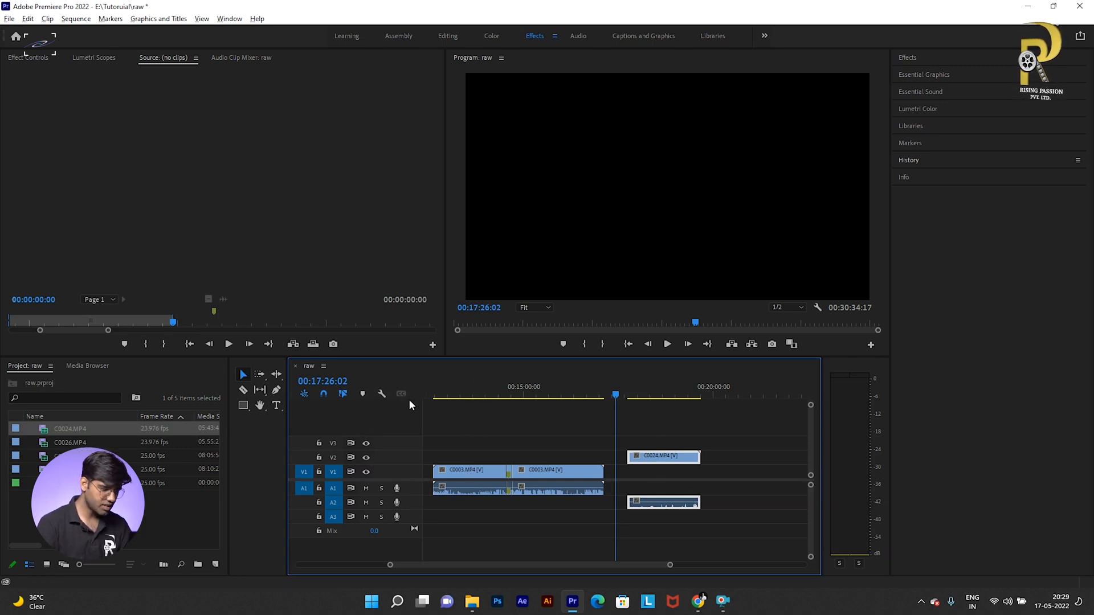
# Step: Narrow the tool strip to a single column to widen the timeline, and return to the Selection tool
pyautogui.press('a')
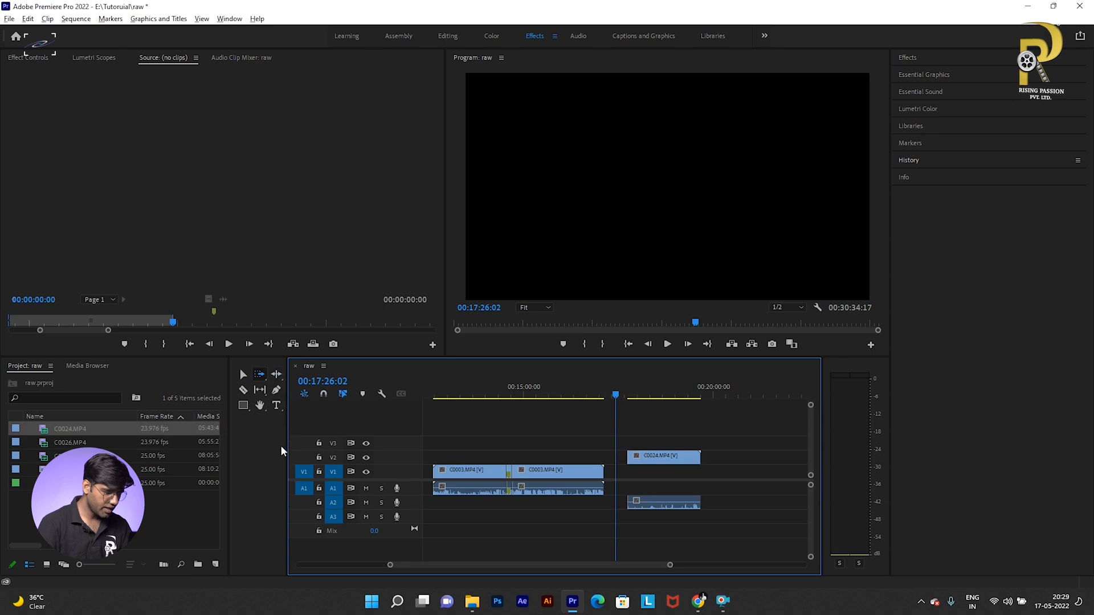
pyautogui.moveTo(286, 443); pyautogui.dragTo(266, 443)
pyautogui.click(243, 375)
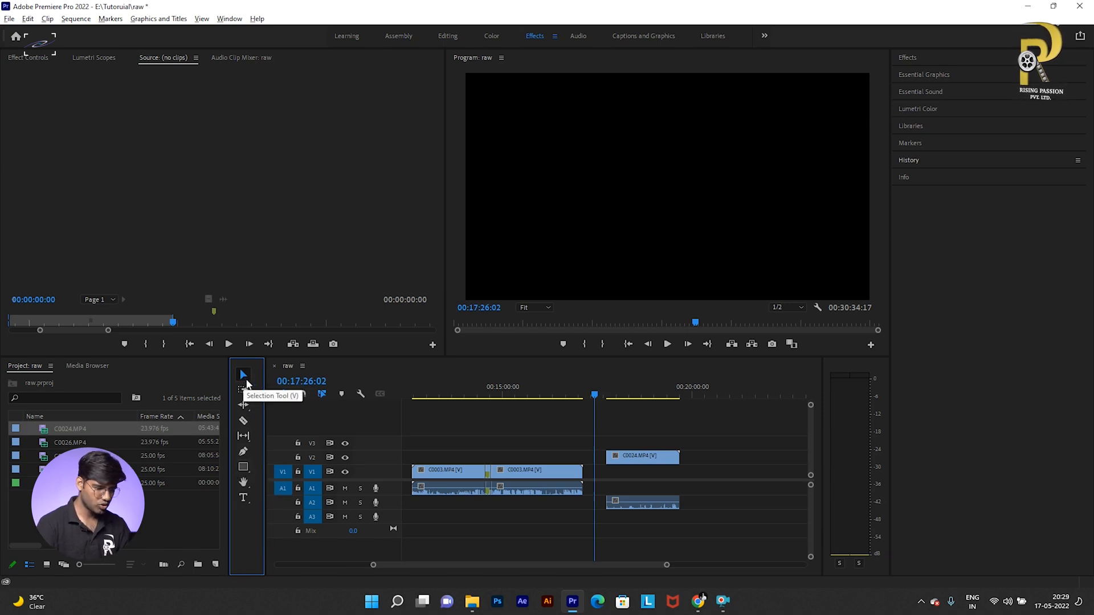
# Step: Try to ripple-trim C0003.MP4 near its end, around 00:16:53:07
pyautogui.click(624, 420)
pyautogui.click(631, 454)
pyautogui.click(564, 421)
pyautogui.moveTo(566, 388); pyautogui.dragTo(574, 384)
pyautogui.press('=')
pyautogui.press('=')
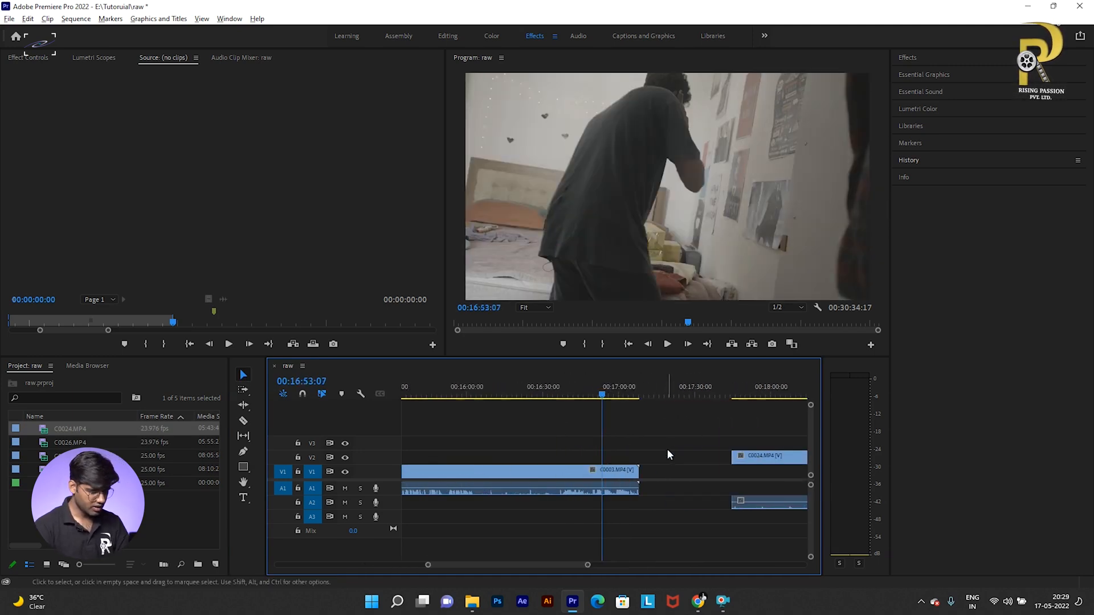
pyautogui.press('b')
pyautogui.click(609, 476)
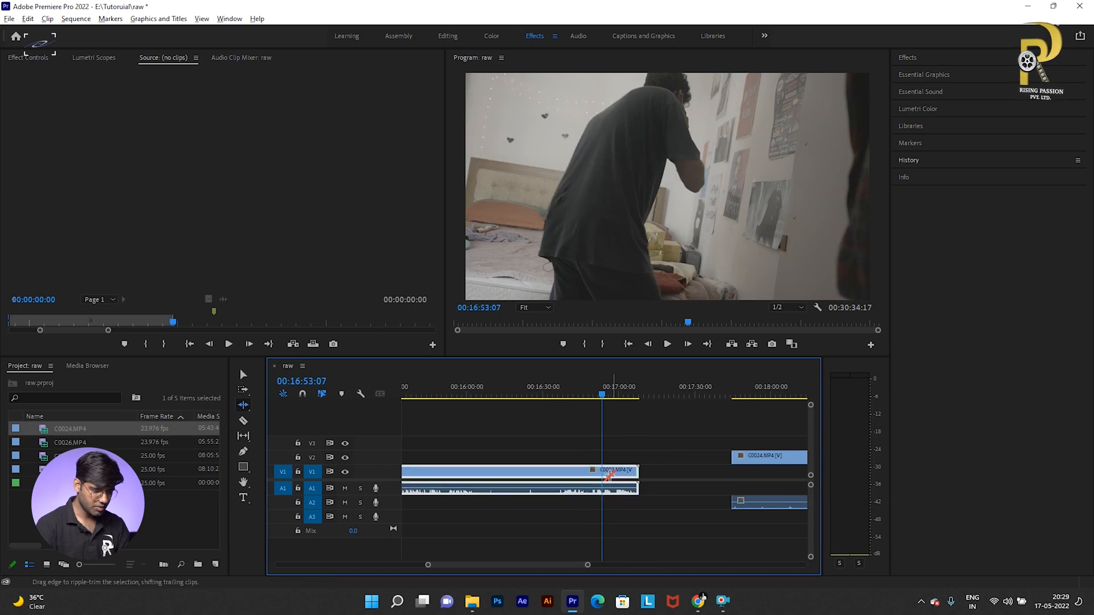
pyautogui.moveTo(618, 472); pyautogui.dragTo(628, 439)
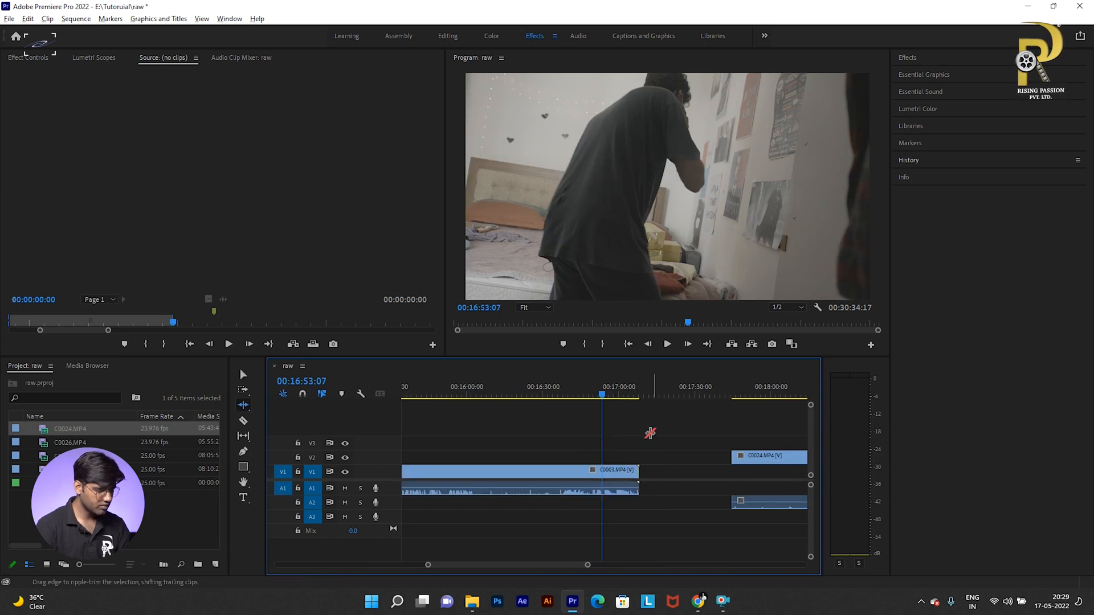
pyautogui.press('v')
# Step: Move C0024.MP4 earlier on V2 so it overlaps C0003.MP4, starting at about 00:15:08
pyautogui.moveTo(753, 457); pyautogui.dragTo(609, 455)
pyautogui.moveTo(511, 391); pyautogui.dragTo(399, 405)
pyautogui.press('-')
pyautogui.press('-')
pyautogui.press('=')
pyautogui.moveTo(717, 458); pyautogui.dragTo(590, 456)
# Step: Mute audio tracks A1 and A2
pyautogui.click(345, 489)
pyautogui.click(345, 503)
pyautogui.click(501, 421)
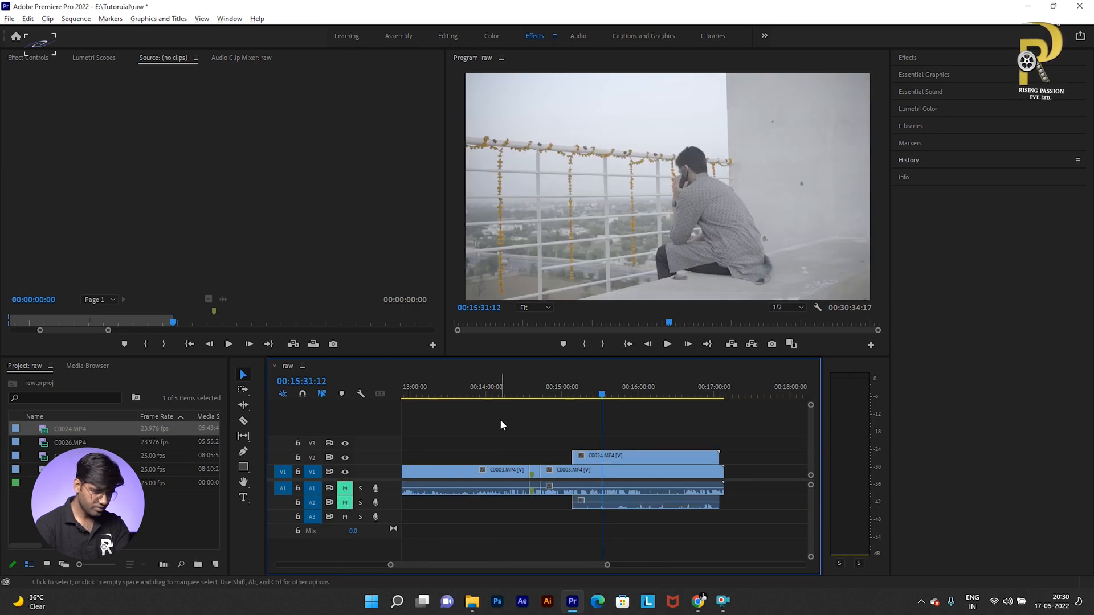
# Step: Scrub from the start of C0024.MP4 to about 00:15:40 to review the cut from C0003.MP4
pyautogui.click(572, 393)
pyautogui.press('=')
pyautogui.moveTo(592, 394); pyautogui.dragTo(682, 397)
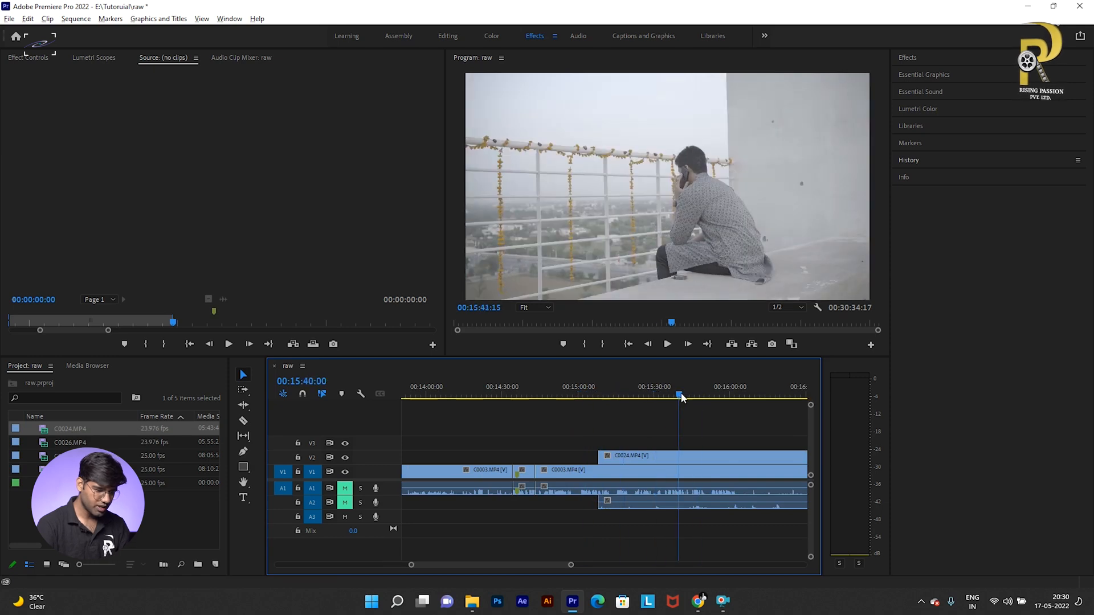
# Step: Split C0024.MP4 at 00:15:42:23, delete its opening part and shift the remainder on V2 to start at about 00:15:13
pyautogui.rightClick(677, 456)
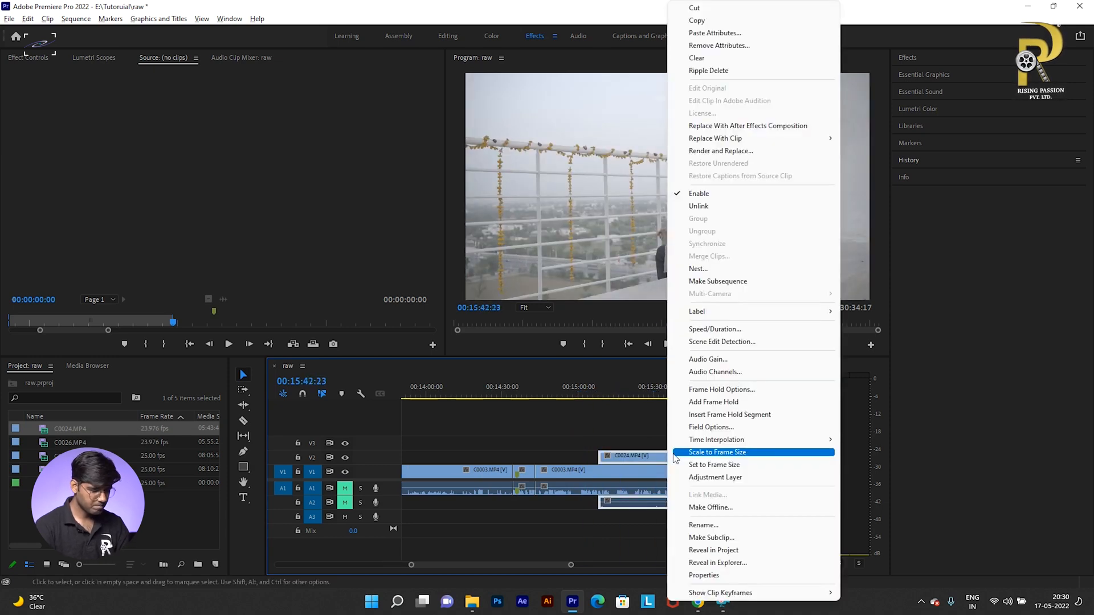
pyautogui.click(681, 453)
pyautogui.hotkey('ctrl', 'k')
pyautogui.press('Delete')
pyautogui.click(719, 458)
pyautogui.moveTo(717, 458); pyautogui.dragTo(643, 457)
# Step: Split C0024.MP4 on V2 at 00:15:29:00 and about 00:15:49, and delete the section between the two cuts
pyautogui.click(608, 386)
pyautogui.moveTo(618, 391); pyautogui.dragTo(653, 393)
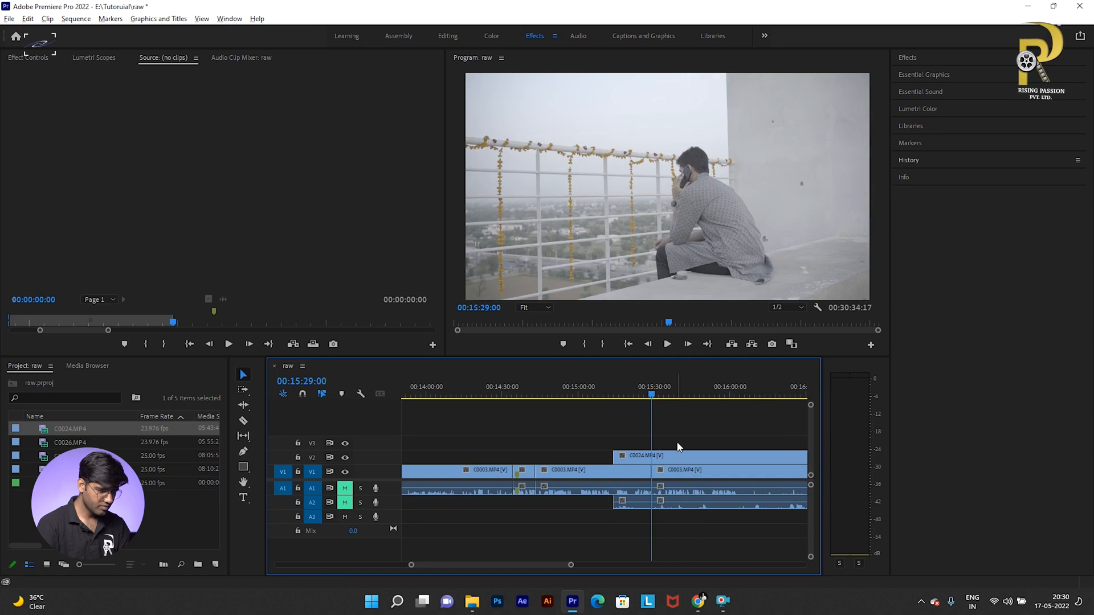
pyautogui.hotkey('ctrl', 'z')
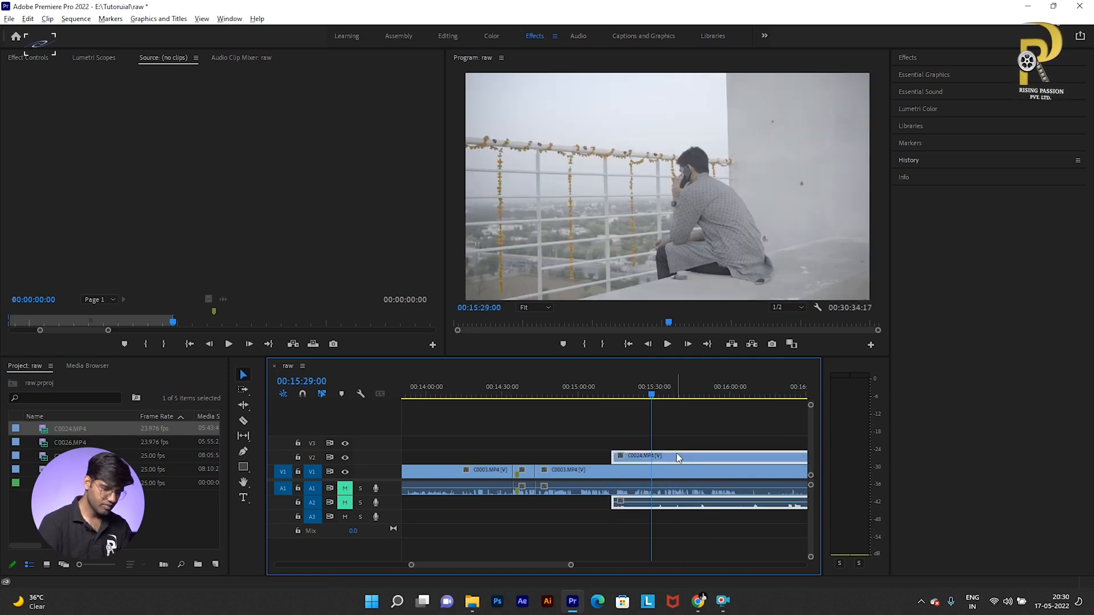
pyautogui.hotkey('ctrl', 'k')
pyautogui.moveTo(678, 393)
pyautogui.mouseDown()
pyautogui.moveTo(713, 411)
pyautogui.moveTo(655, 392)
pyautogui.moveTo(671, 393)
pyautogui.mouseUp()
pyautogui.doubleClick(719, 460)
pyautogui.hotkey('ctrl', 'k')
pyautogui.press('Delete')
# Step: Play the first C0024.MP4 section and review its cut back to C0003.MP4 at about 00:15:29
pyautogui.click(619, 391)
pyautogui.press('space')
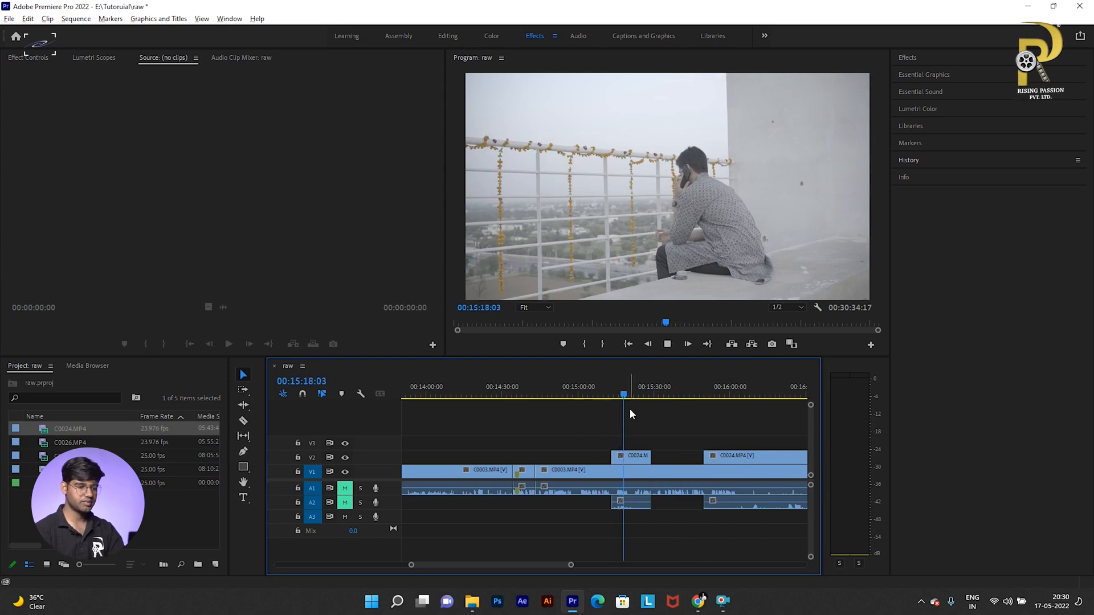
pyautogui.press('=')
pyautogui.press('=')
pyautogui.press('=')
pyautogui.moveTo(657, 380); pyautogui.dragTo(721, 392)
pyautogui.click(772, 392)
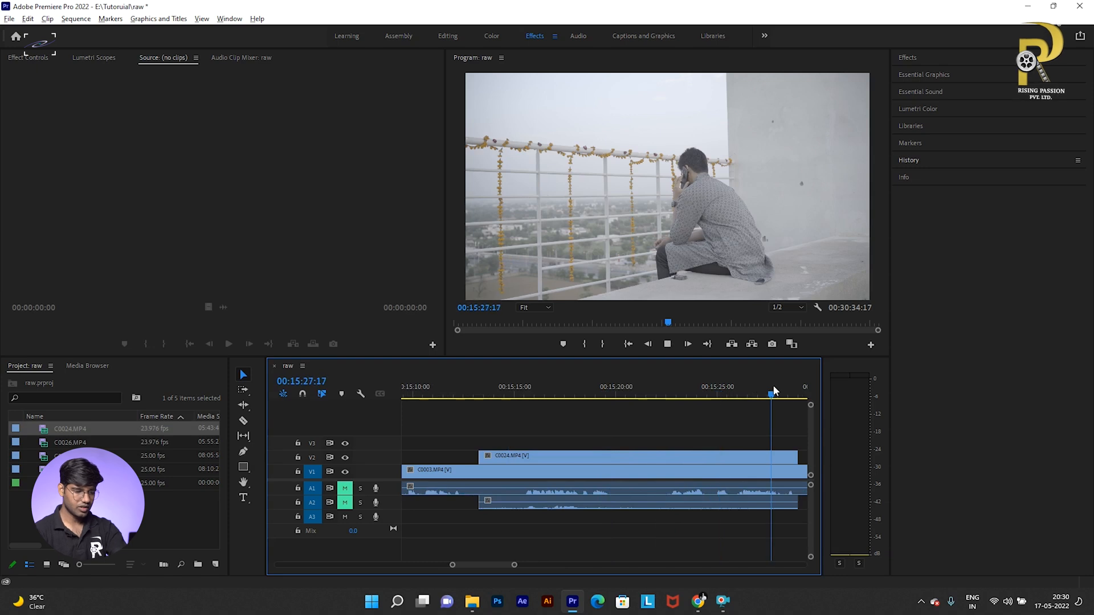
pyautogui.press('-')
pyautogui.press('-')
pyautogui.press('-')
pyautogui.press('=')
pyautogui.press('=')
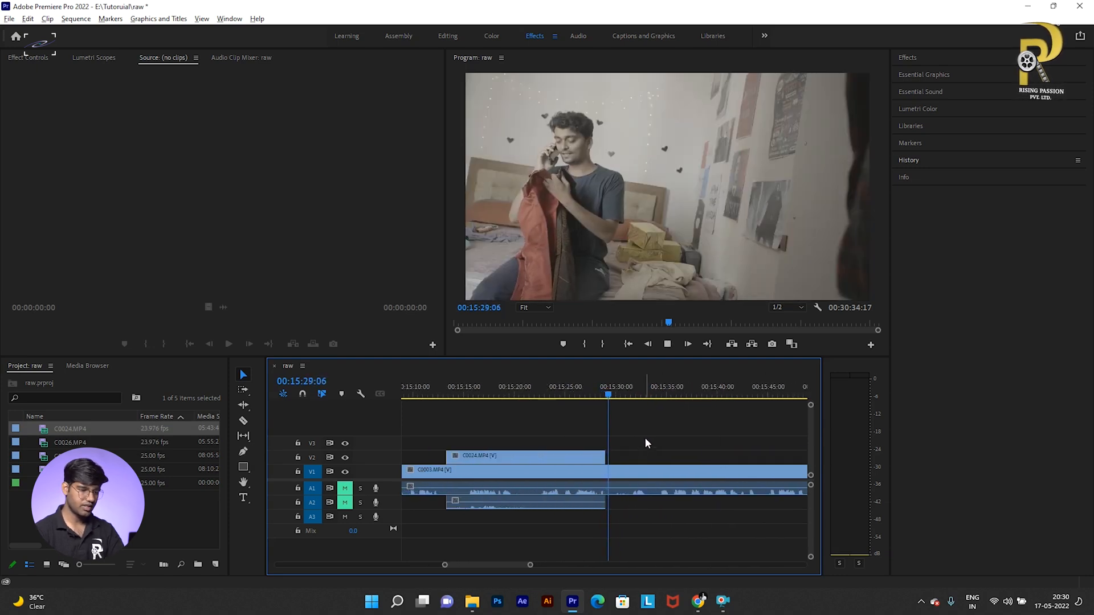
pyautogui.press('-')
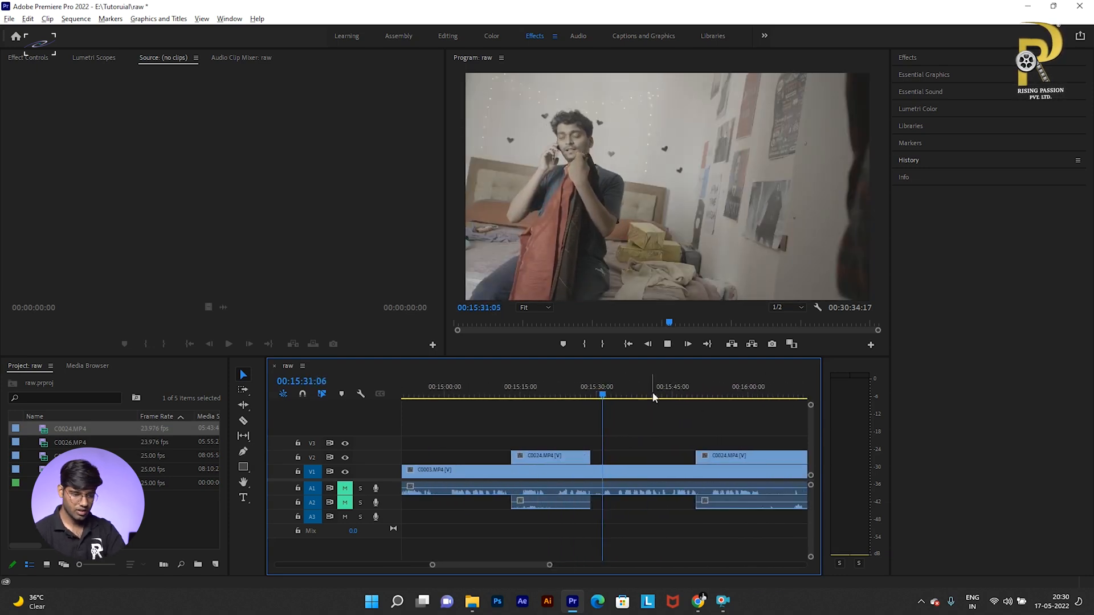
# Step: Play C0003.MP4 from about 00:15:46 to review the cut into the second C0024.MP4 section
pyautogui.moveTo(664, 394); pyautogui.dragTo(678, 395)
pyautogui.press('-')
pyautogui.press('=')
pyautogui.press('=')
pyautogui.press('=')
pyautogui.press('-')
pyautogui.press('-')
pyautogui.press('=')
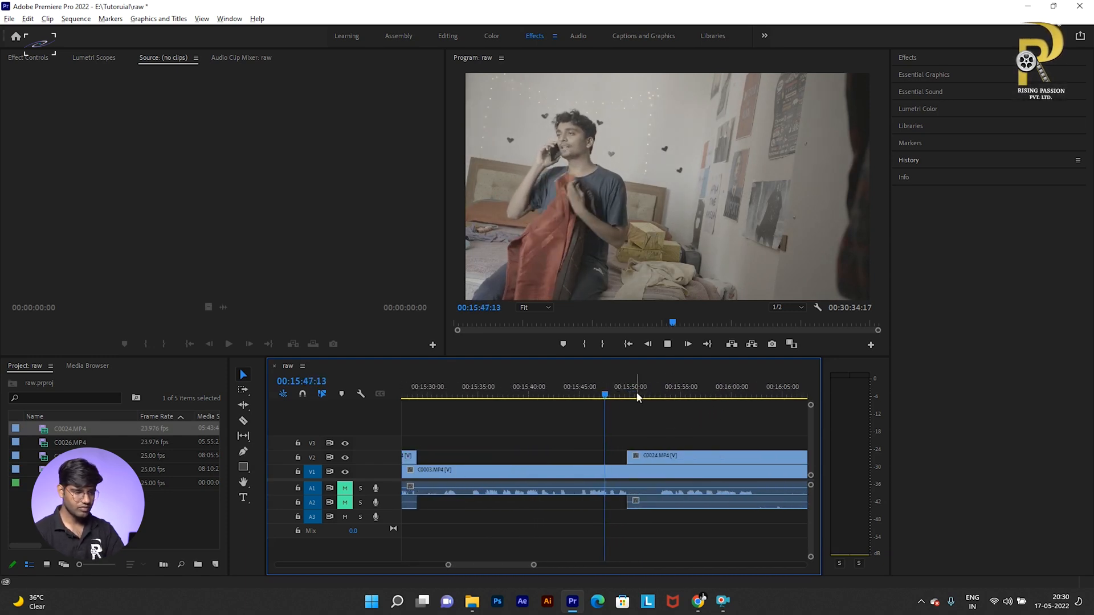
pyautogui.press('space')
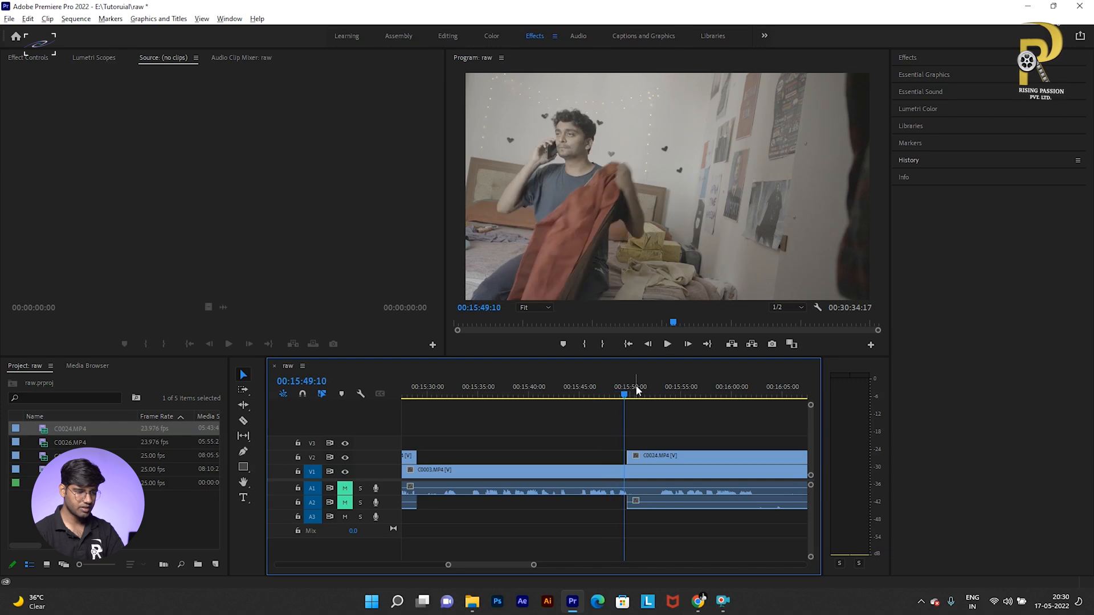
pyautogui.press('space')
pyautogui.press('space')
# Step: Play from 00:15:04:01 to review the cut from C0003.MP4 into the first C0024.MP4 section
pyautogui.press('-')
pyautogui.press('-')
pyautogui.press('-')
pyautogui.click(554, 401)
pyautogui.press('=')
pyautogui.press('=')
pyautogui.press('=')
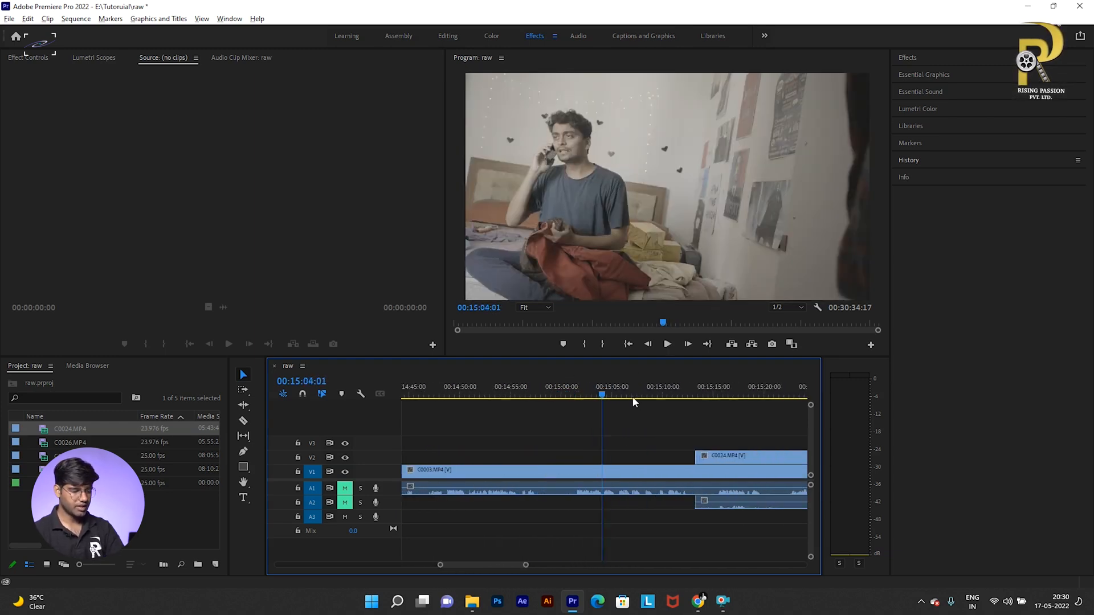
pyautogui.press('space')
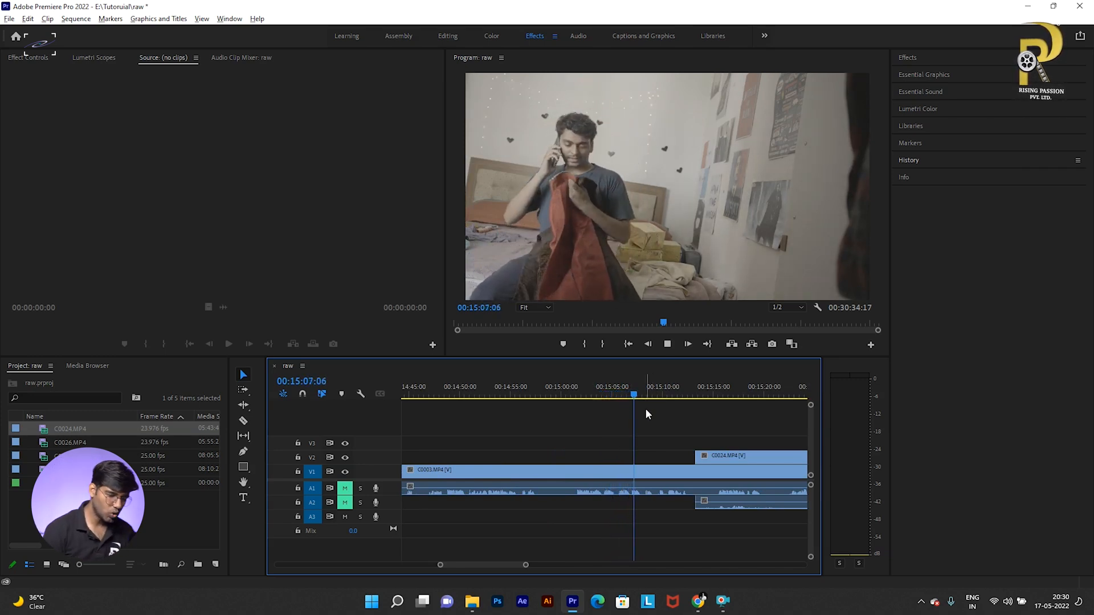
pyautogui.press('=')
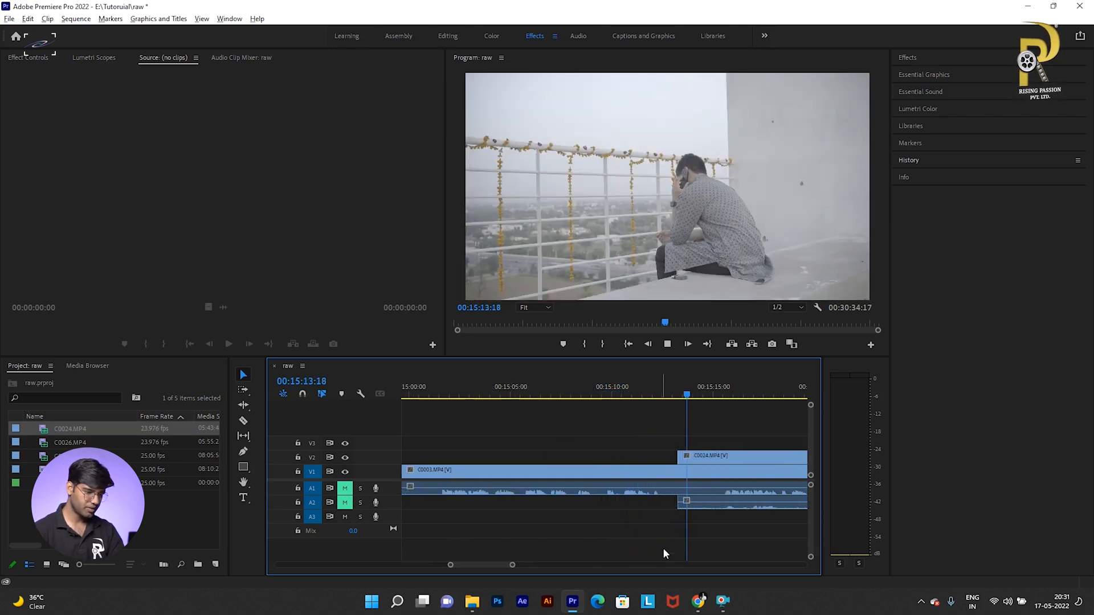
# Step: Unmute audio track A1 with A2 kept muted, and play from about 00:15:11 to hear C0003.MP4 under the cut
pyautogui.click(345, 502)
pyautogui.click(625, 388)
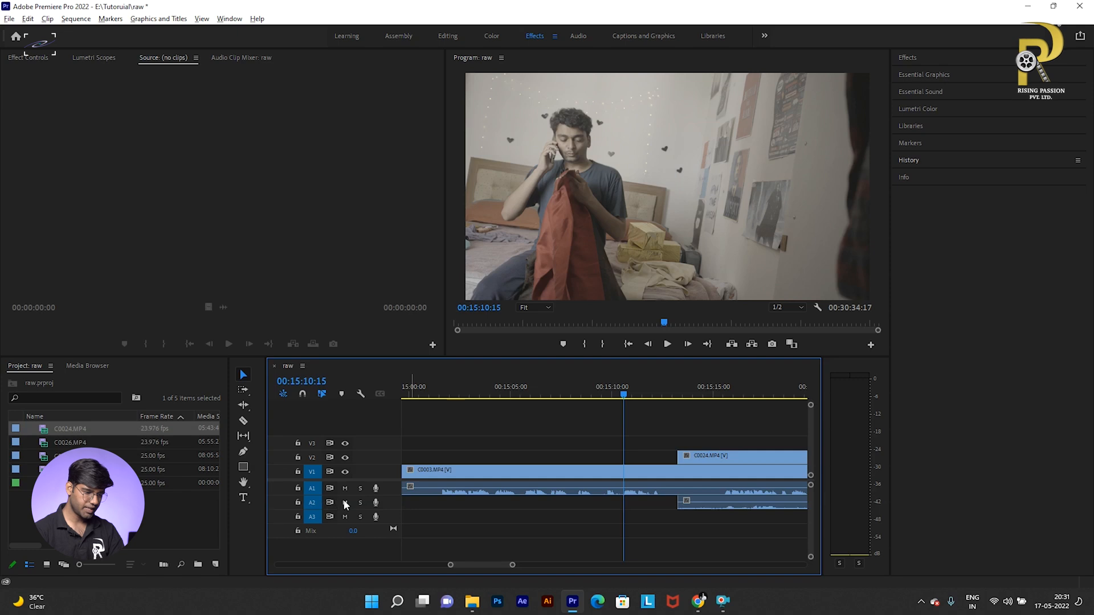
pyautogui.press('space')
pyautogui.click(637, 394)
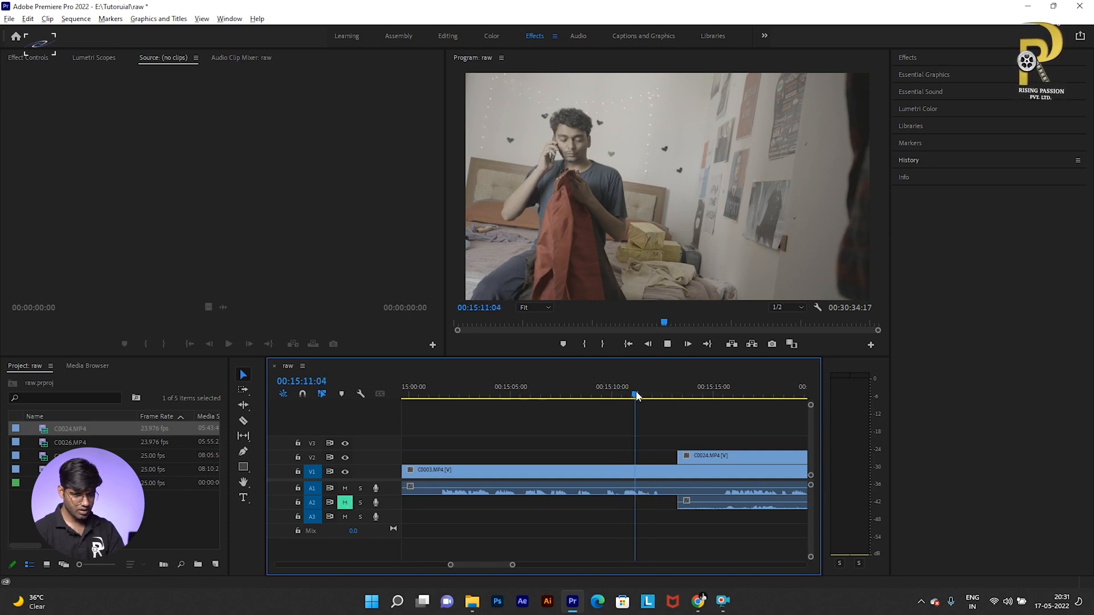
pyautogui.press('space')
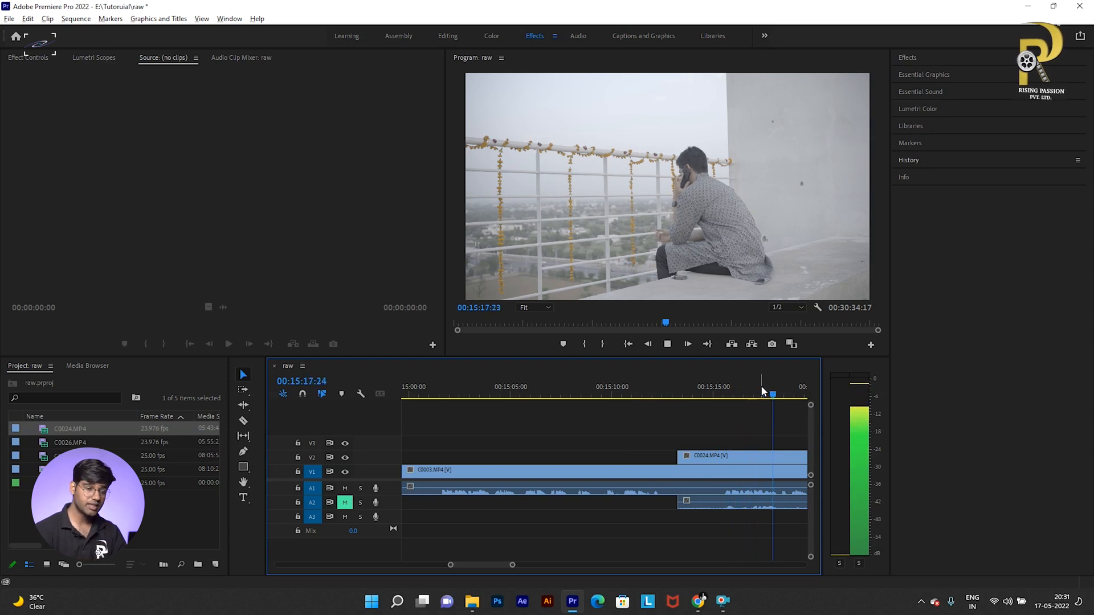
pyautogui.press('space')
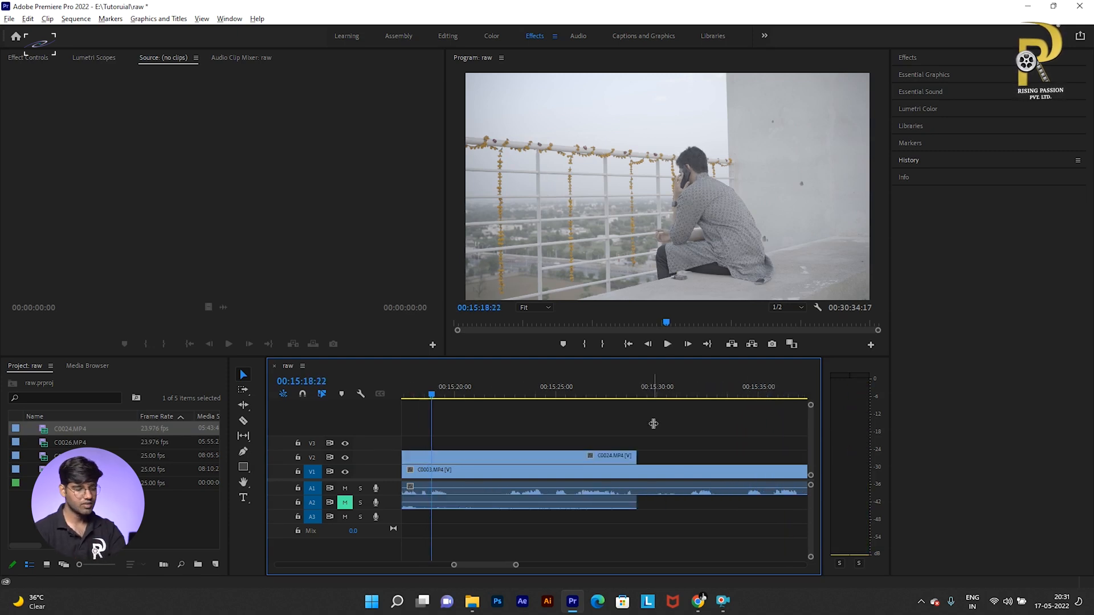
# Step: Mute audio track A1, unmute A2, and play C0024.MP4 from 00:15:23:09 to hear its sound
pyautogui.press('-')
pyautogui.press('-')
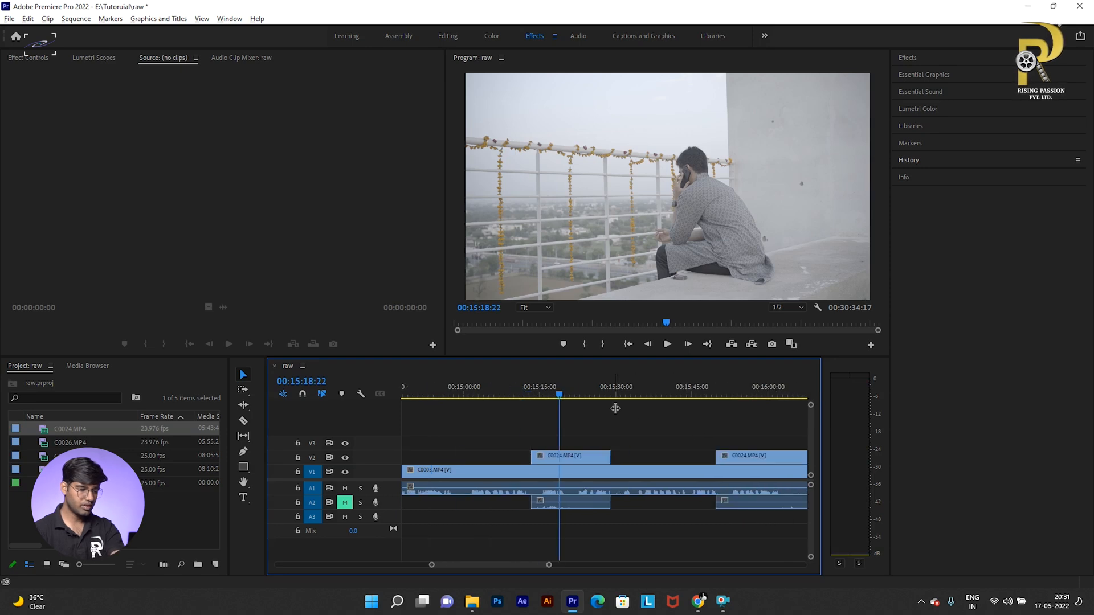
pyautogui.press('=')
pyautogui.press('=')
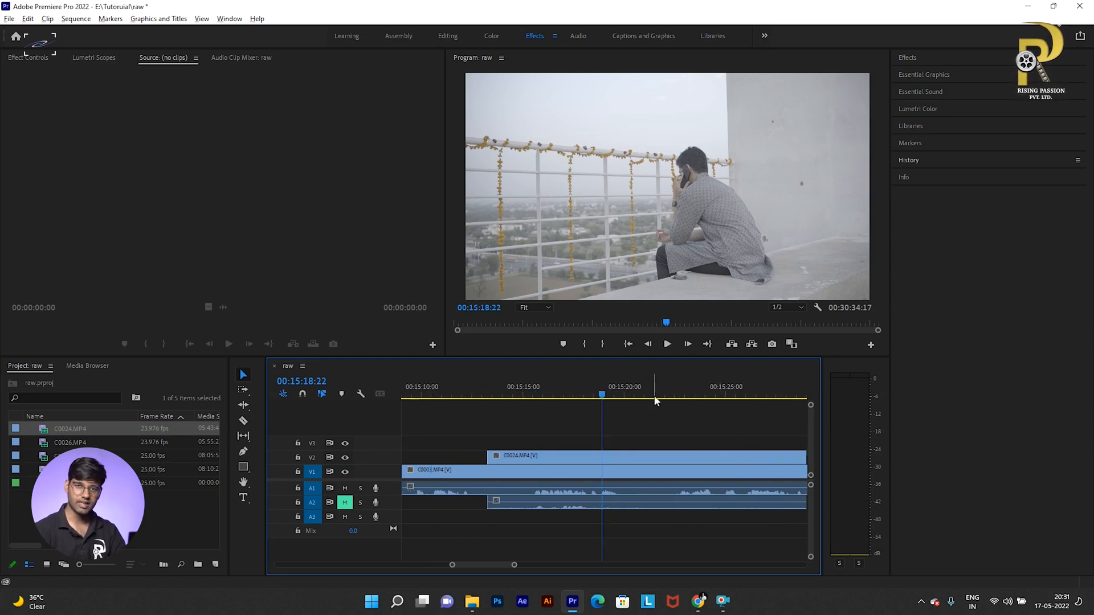
pyautogui.click(697, 394)
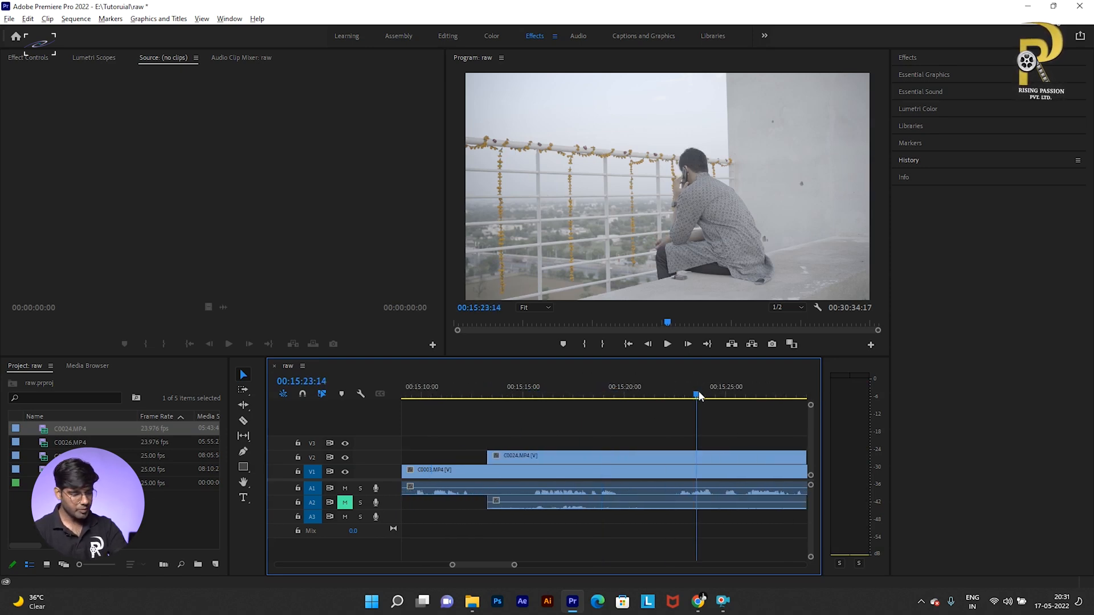
pyautogui.hscroll(2, 695, 396)
pyautogui.moveTo(603, 394)
pyautogui.mouseDown()
pyautogui.moveTo(587, 394)
pyautogui.moveTo(597, 395)
pyautogui.mouseUp()
pyautogui.click(345, 489)
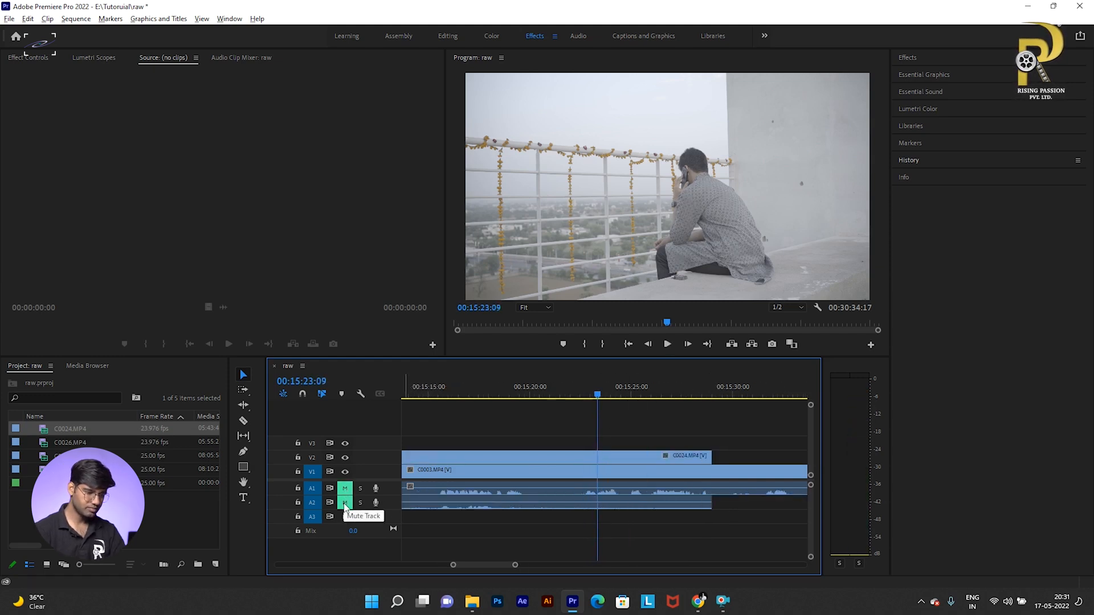
pyautogui.click(345, 503)
pyautogui.press('space')
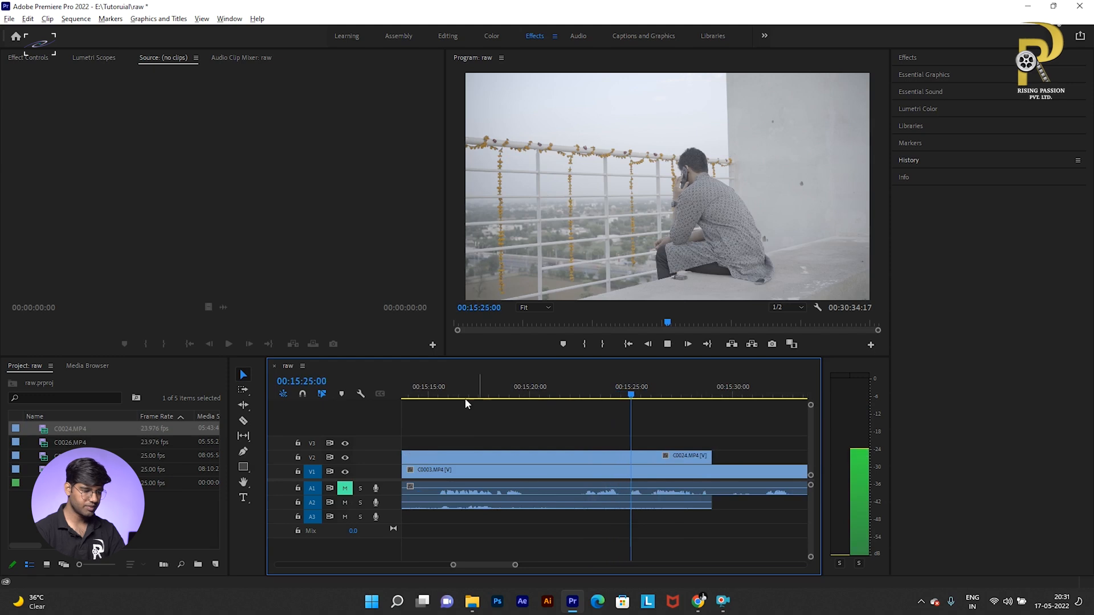
pyautogui.click(445, 394)
# Step: Split the first C0024.MP4 section on V2 at 00:15:15:05
pyautogui.click(495, 456)
pyautogui.moveTo(511, 394); pyautogui.dragTo(516, 399)
pyautogui.moveTo(428, 394); pyautogui.dragTo(433, 394)
pyautogui.hotkey('ctrl', 'v')
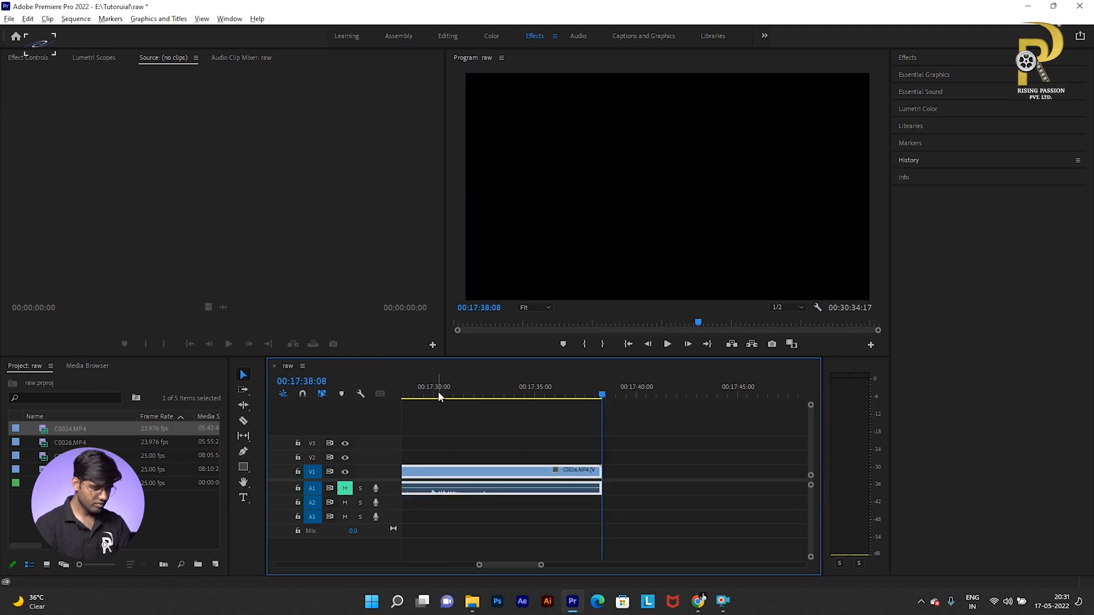
pyautogui.hotkey('ctrl', 'z')
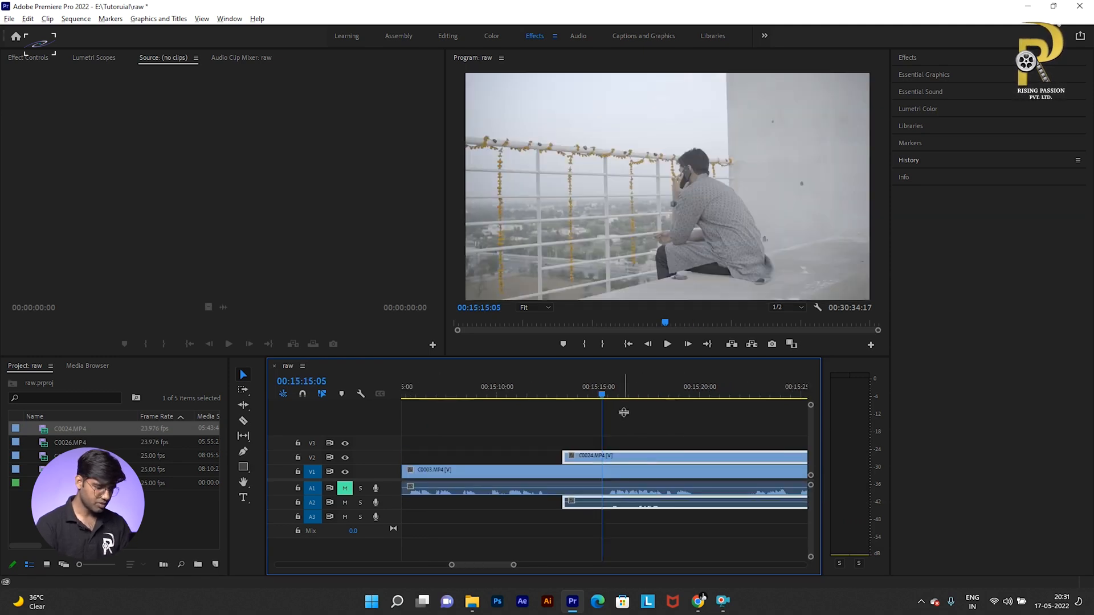
pyautogui.hotkey('ctrl', 'k')
# Step: Split both C0003.MP4 and the C0024.MP4 clip above it at 00:15:19:04
pyautogui.click(683, 384)
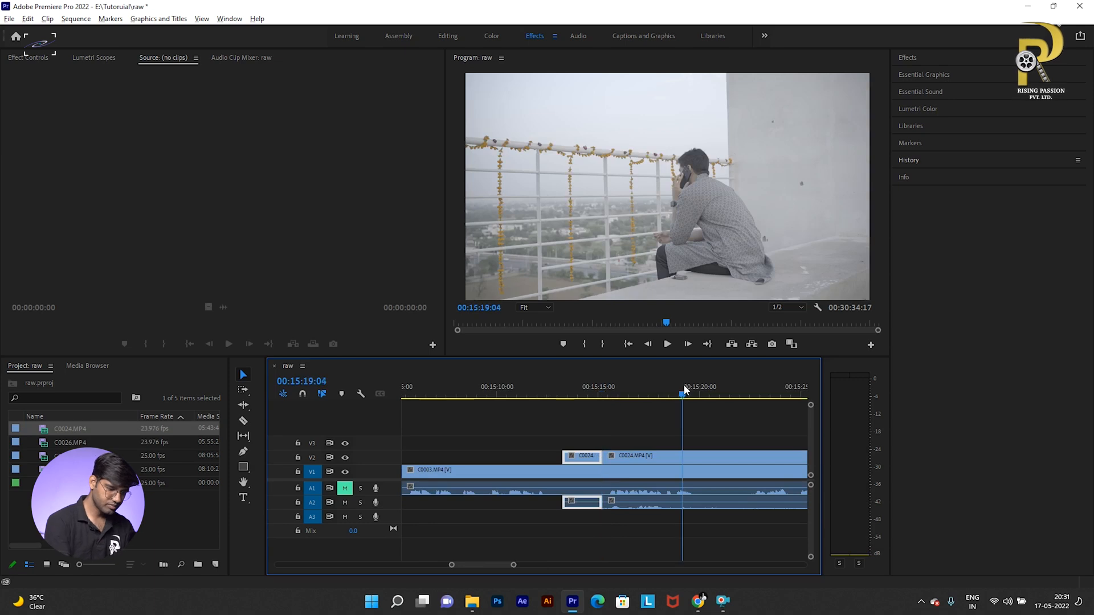
pyautogui.click(656, 462)
pyautogui.hotkey('ctrl', 'shift', 'k')
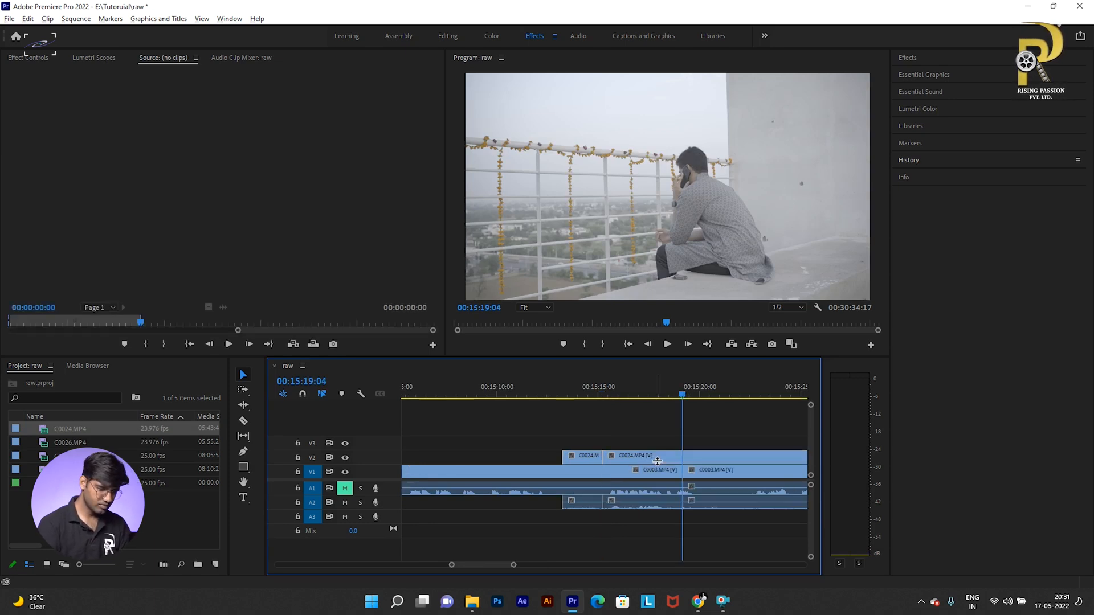
pyautogui.click(660, 454)
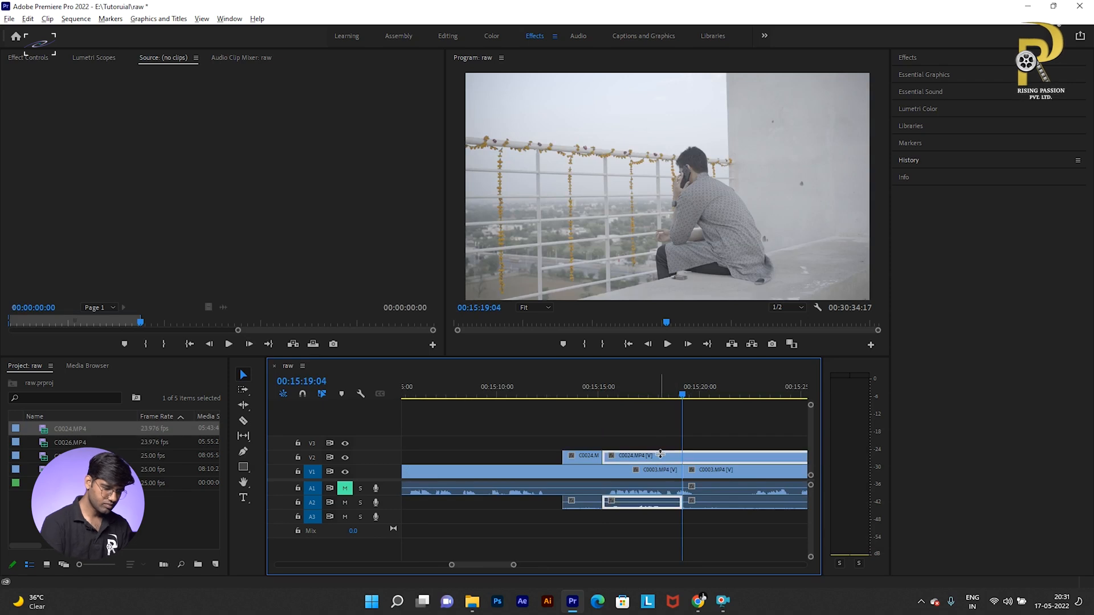
pyautogui.hotkey('ctrl', 'k')
# Step: Try removing the C0024.MP4 section between 00:15:15:05 and 00:15:19:04, previewing the result and undoing the deletion
pyautogui.click(647, 438)
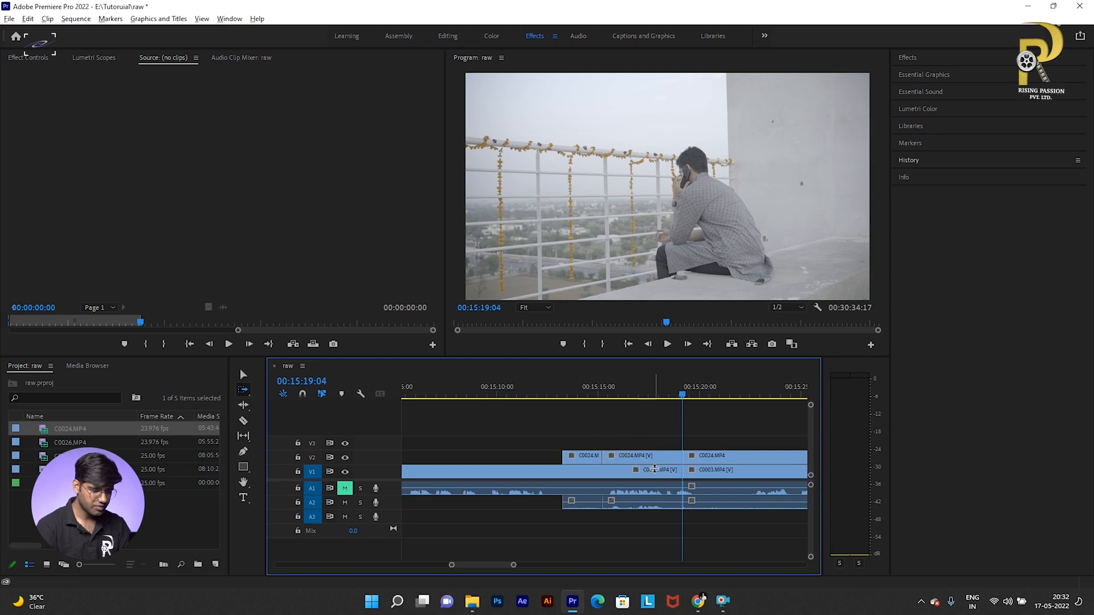
pyautogui.click(662, 392)
pyautogui.press('v')
pyautogui.click(670, 460)
pyautogui.press('Delete')
pyautogui.click(657, 391)
pyautogui.press('space')
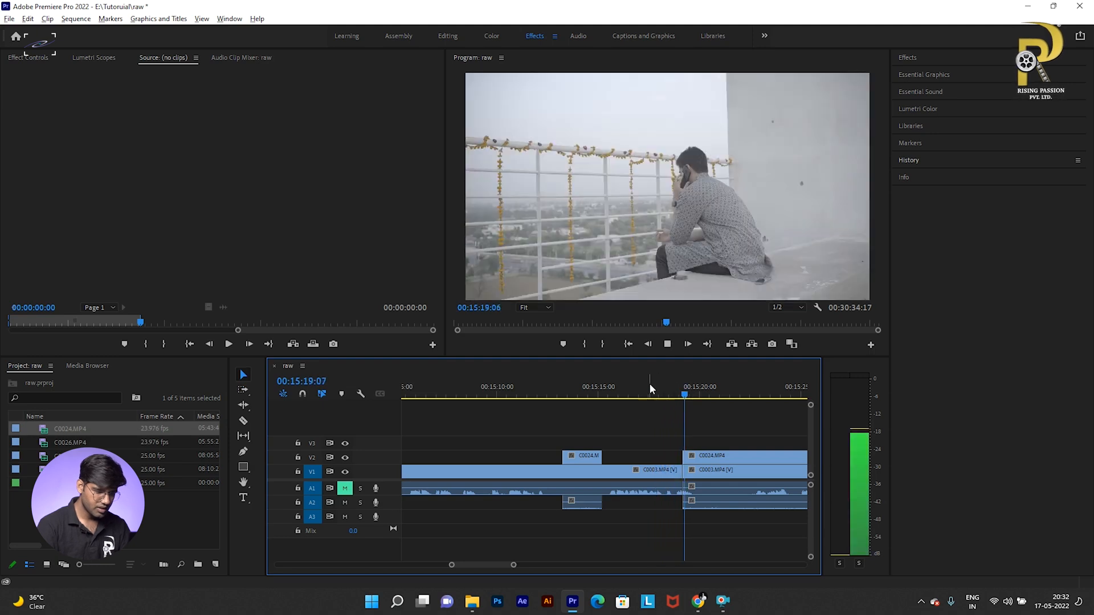
pyautogui.press('space')
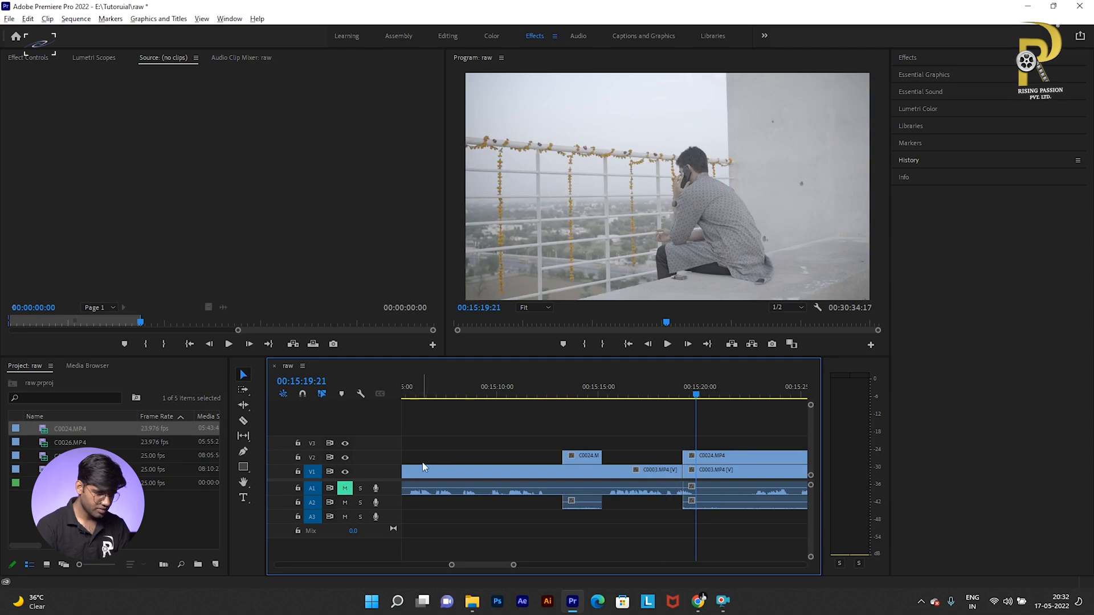
pyautogui.hotkey('ctrl', 'z')
# Step: Unlink the C0024.MP4 section between 00:15:15:05 and 00:15:19:04 and delete its audio from A2
pyautogui.click(641, 477)
pyautogui.moveTo(624, 389); pyautogui.dragTo(610, 389)
pyautogui.click(624, 456)
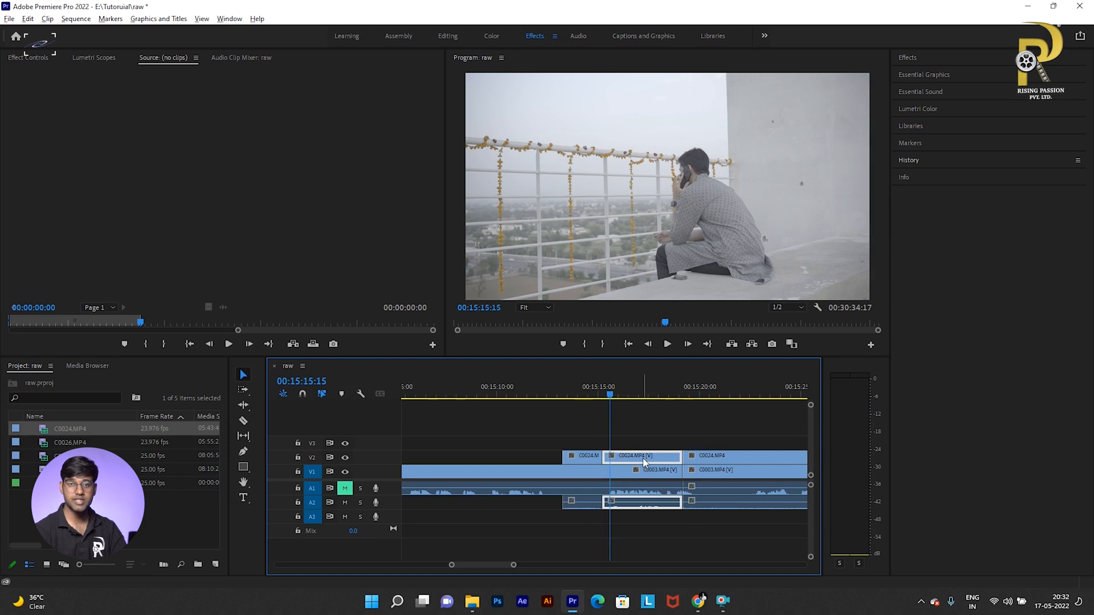
pyautogui.hotkey('ctrl', 'l')
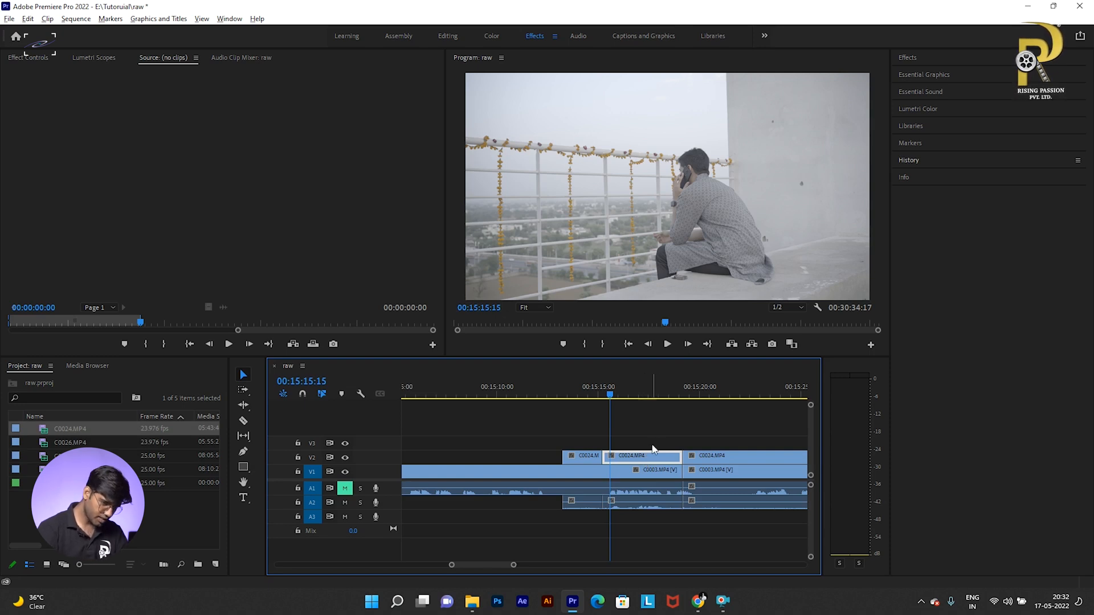
pyautogui.click(648, 492)
pyautogui.click(649, 504)
pyautogui.click(645, 460)
pyautogui.click(656, 503)
pyautogui.press('Delete')
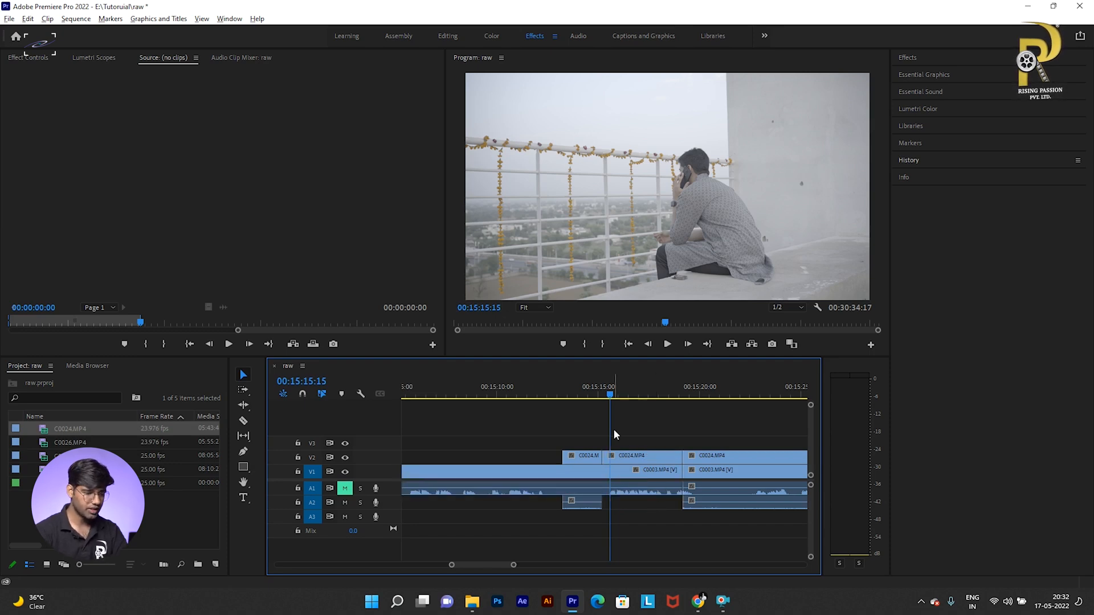
# Step: Delete the unlinked C0024.MP4 video section from V2 and replay the cut from about 00:15:15
pyautogui.click(638, 454)
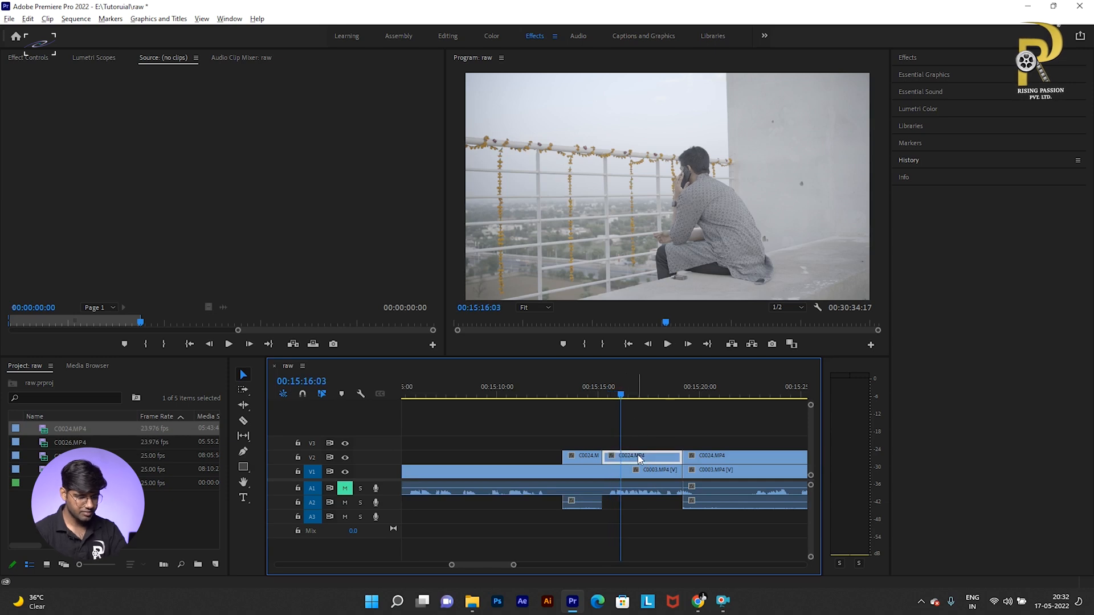
pyautogui.press('Delete')
pyautogui.press('space')
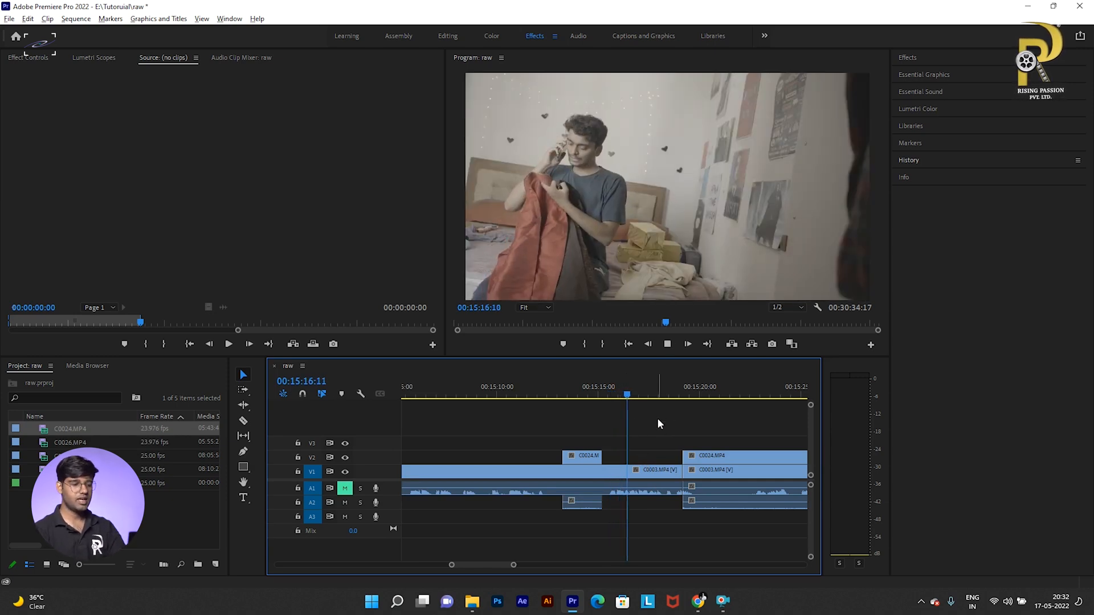
pyautogui.click(607, 395)
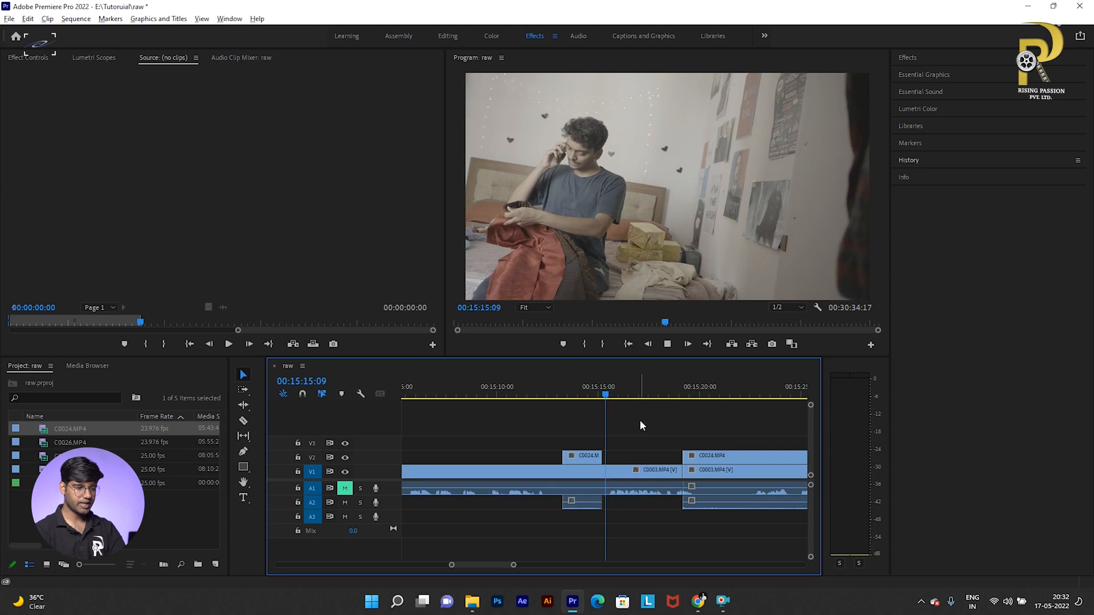
# Step: Unmute audio track A1 and replay the cut from about 00:15:15
pyautogui.click(348, 490)
pyautogui.click(608, 397)
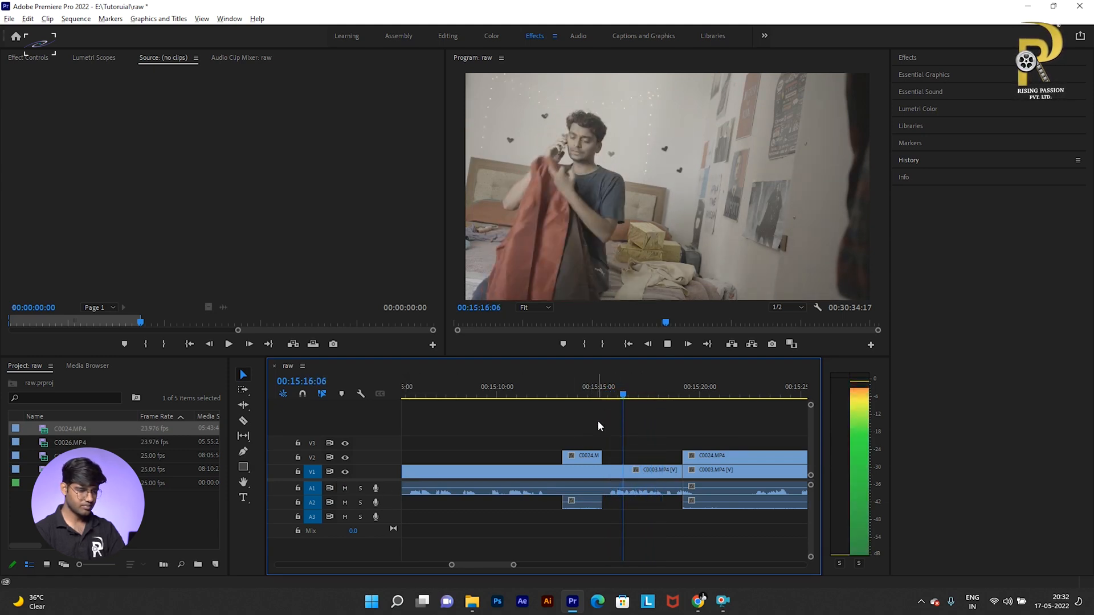
pyautogui.press('space')
# Step: Undo the C0024.MP4 section deletions and delete only its video from V2, keeping the audio on A2 from 00:15:15:05 to 00:15:19:04
pyautogui.moveTo(601, 502); pyautogui.dragTo(683, 502)
pyautogui.hotkey('ctrl', 'z')
pyautogui.hotkey('ctrl', 'z')
pyautogui.hotkey('ctrl', 'z')
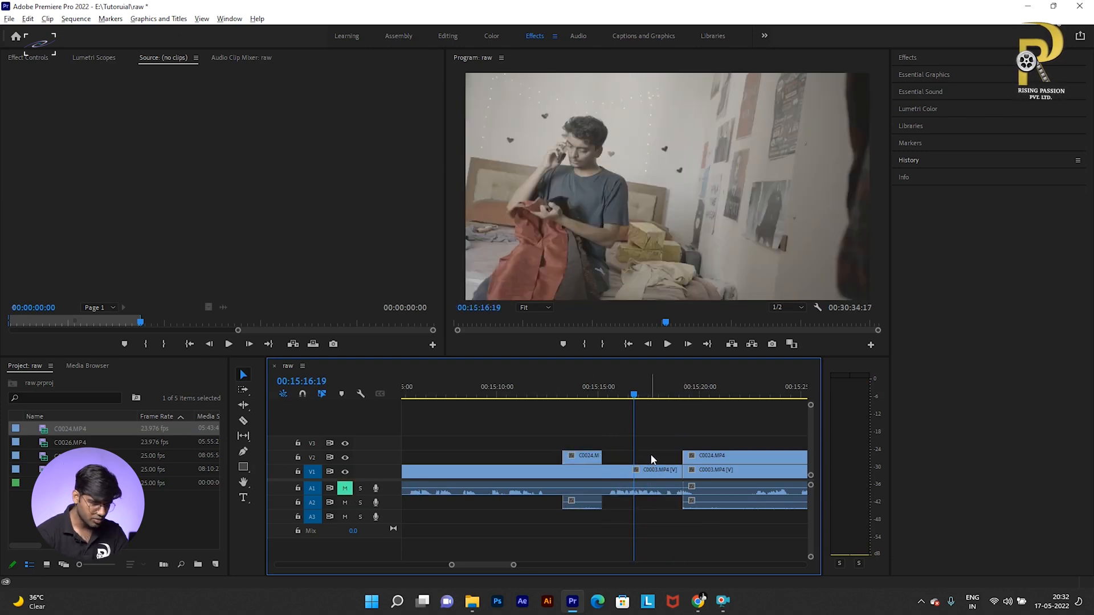
pyautogui.hotkey('ctrl', 'z')
pyautogui.click(637, 505)
pyautogui.click(634, 457)
pyautogui.press('Delete')
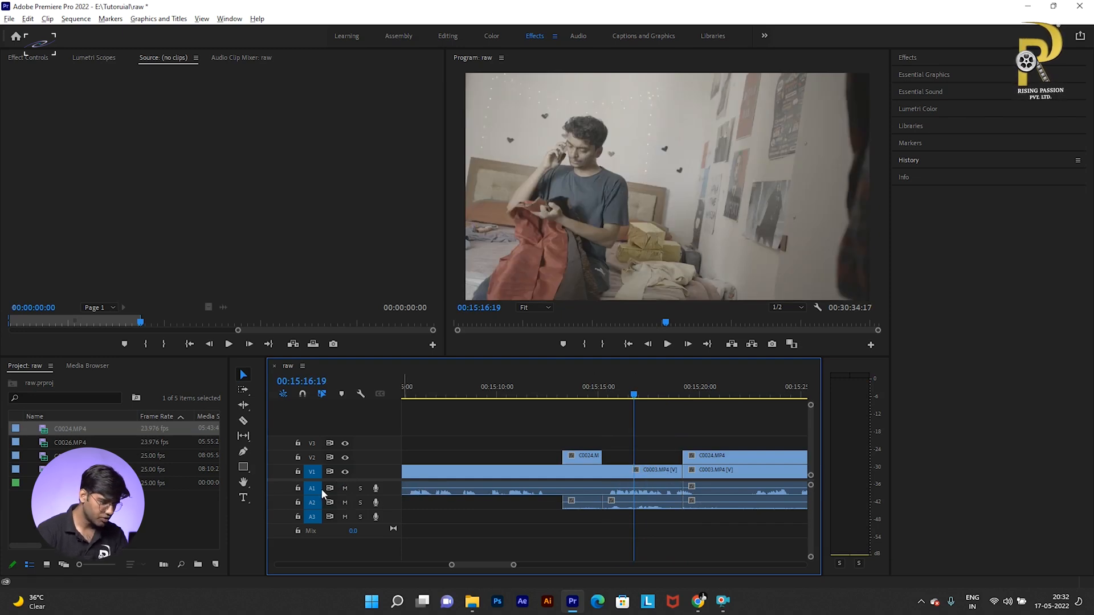
# Step: Mute audio track A1 and play the cut from about 00:15:15 to 00:15:20:02
pyautogui.click(345, 489)
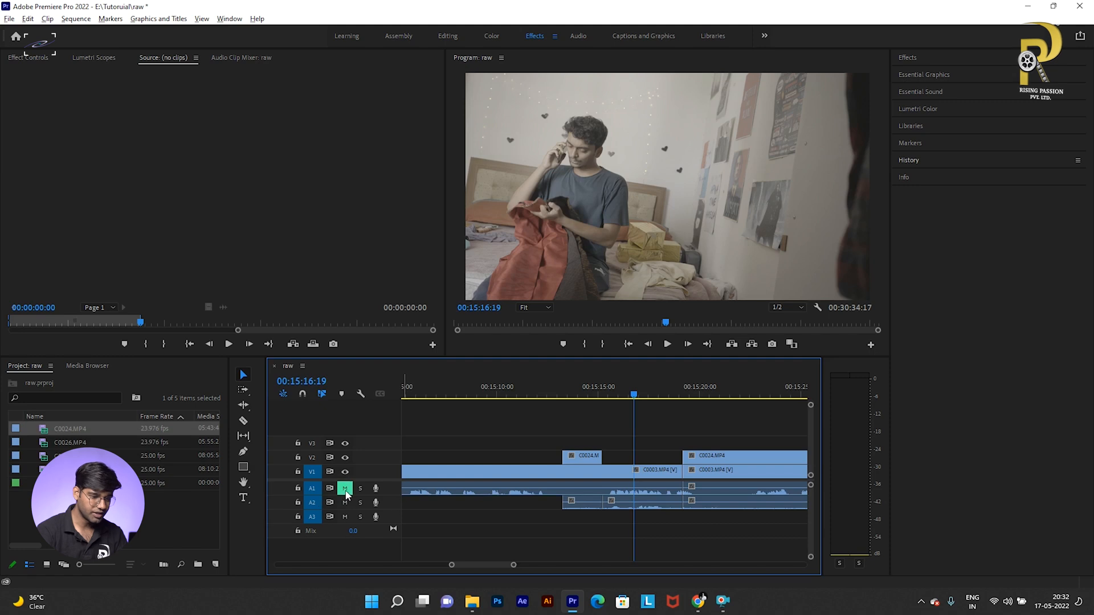
pyautogui.click(610, 391)
pyautogui.press('space')
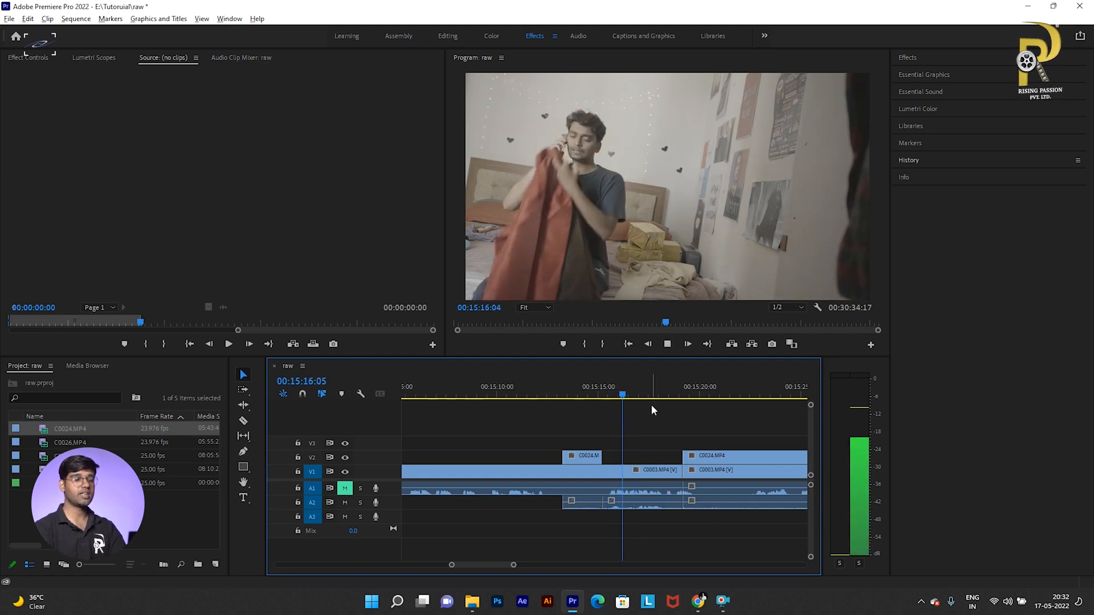
pyautogui.press('space')
pyautogui.press('space')
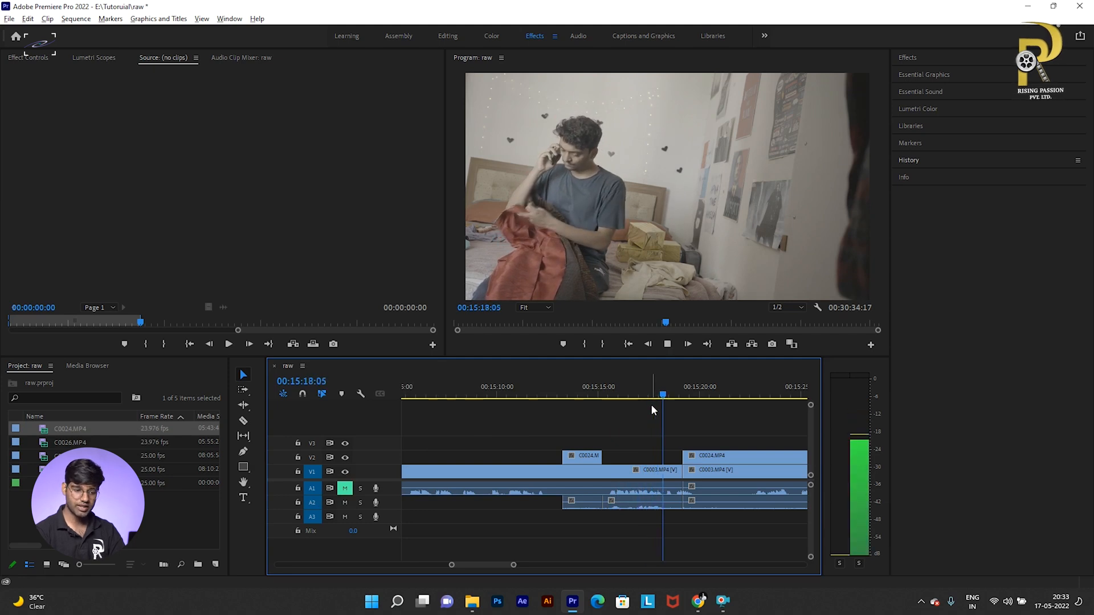
pyautogui.press('space')
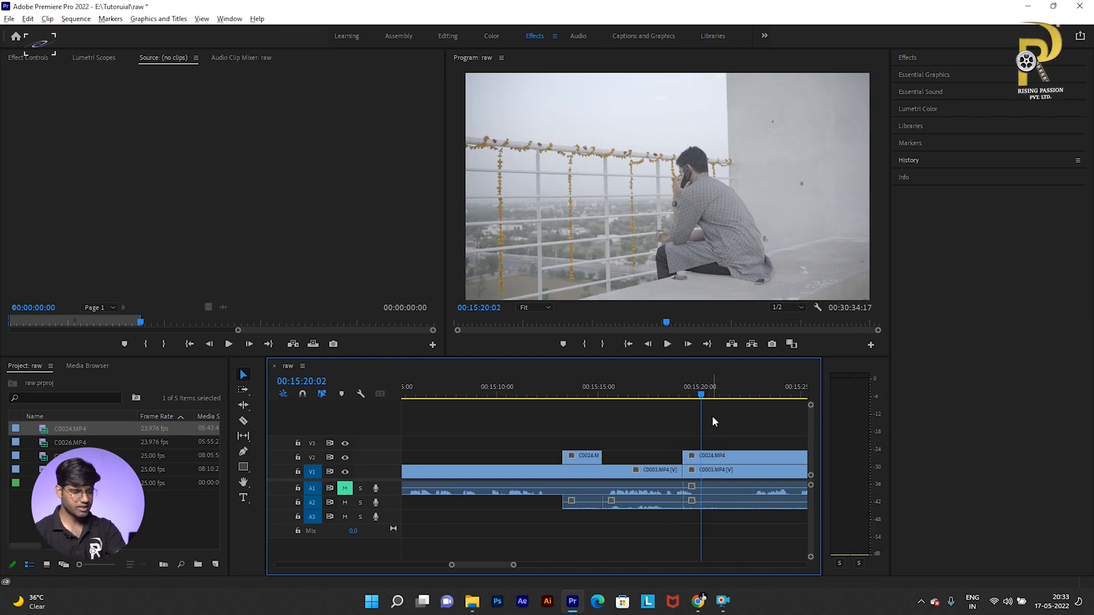
# Step: Move the playhead to 00:15:56:03, near the start of the last C0024.MP4 clip on V2
pyautogui.press('-')
pyautogui.press('-')
pyautogui.click(691, 393)
pyautogui.press('-')
pyautogui.press('-')
pyautogui.press('=')
pyautogui.click(661, 394)
pyautogui.press('-')
pyautogui.press('-')
pyautogui.press('=')
pyautogui.press('=')
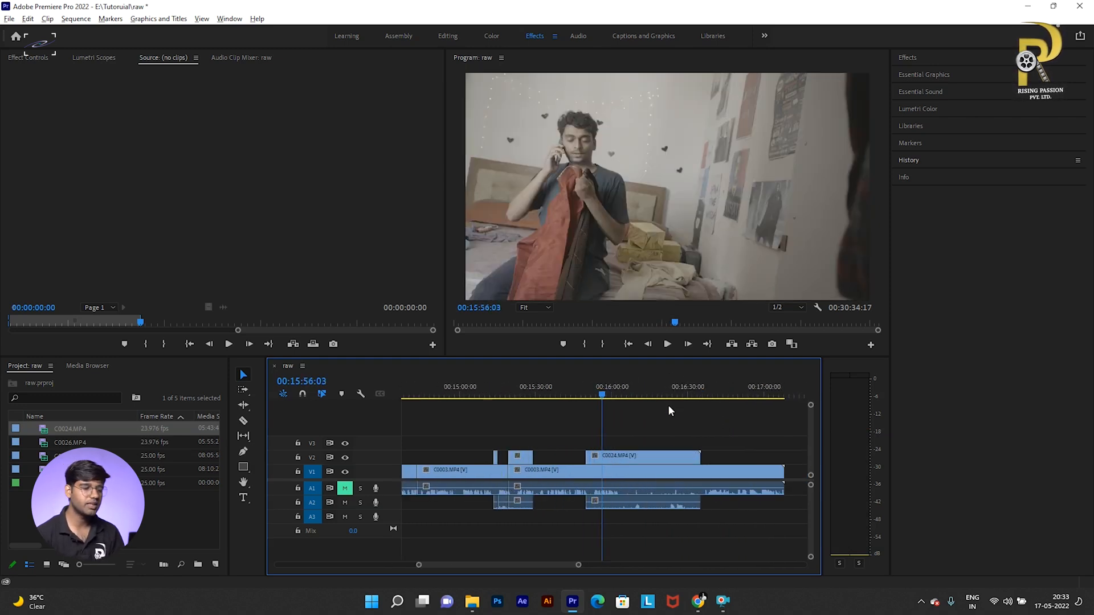